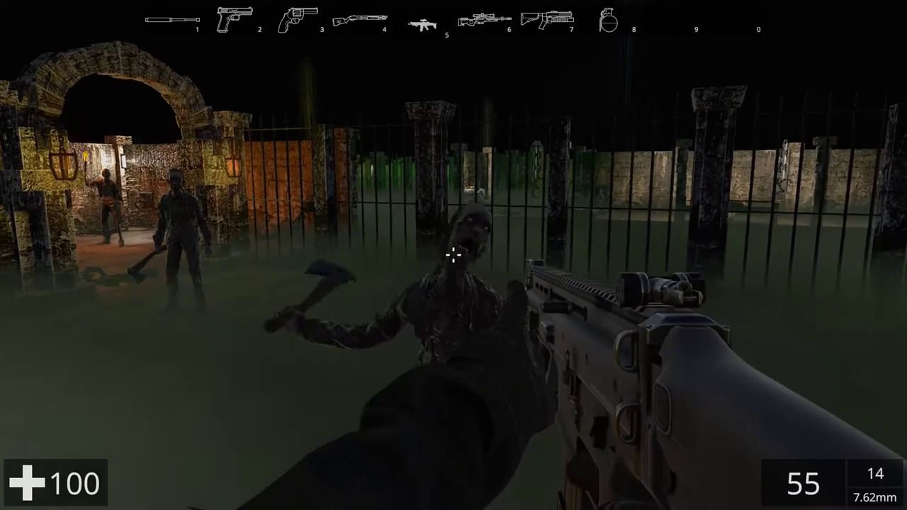
Shoot the zombies by the stone archway and in the corridor with the rifle.
left_click(454, 255)
left_click(453, 255)
left_click(454, 256)
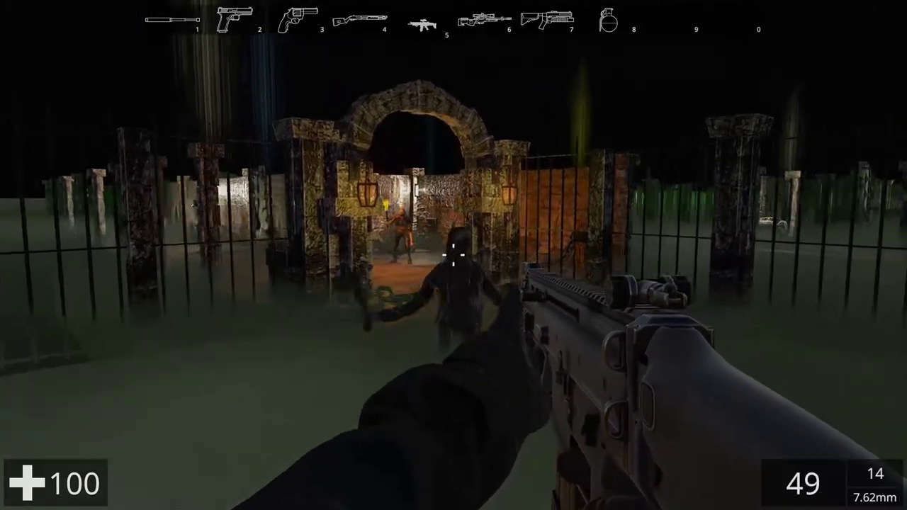
key("w")
left_click(454, 255)
left_click(454, 255)
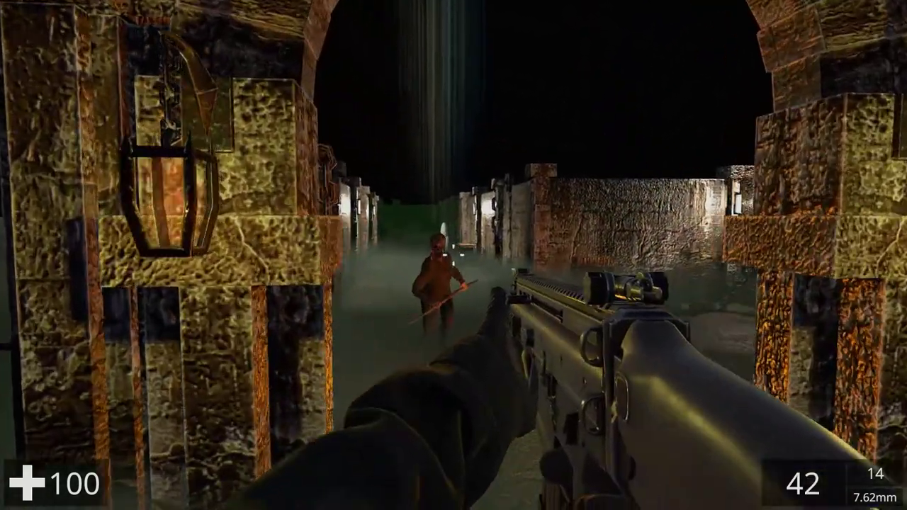
left_click(454, 255)
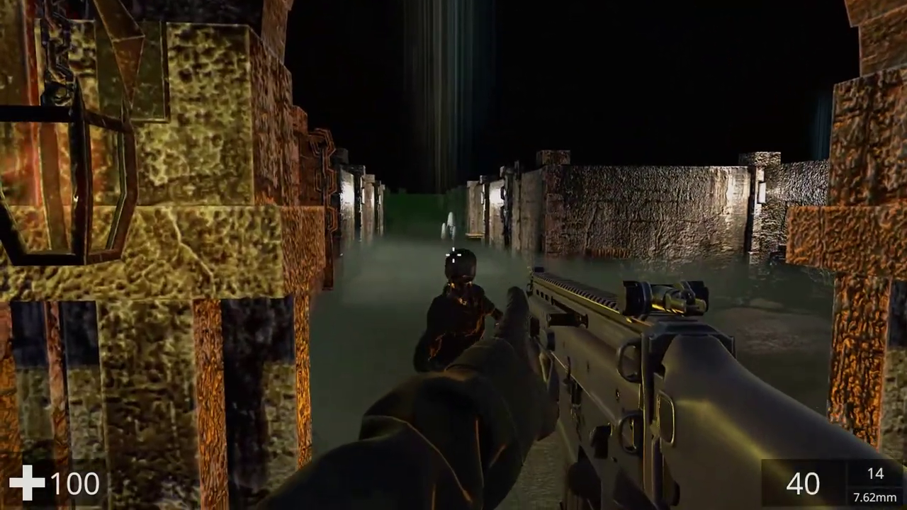
left_click(454, 255)
Reload, advance down the corridor into the flooded area, and fire at the zombies in the fog.
key("w")
key("r")
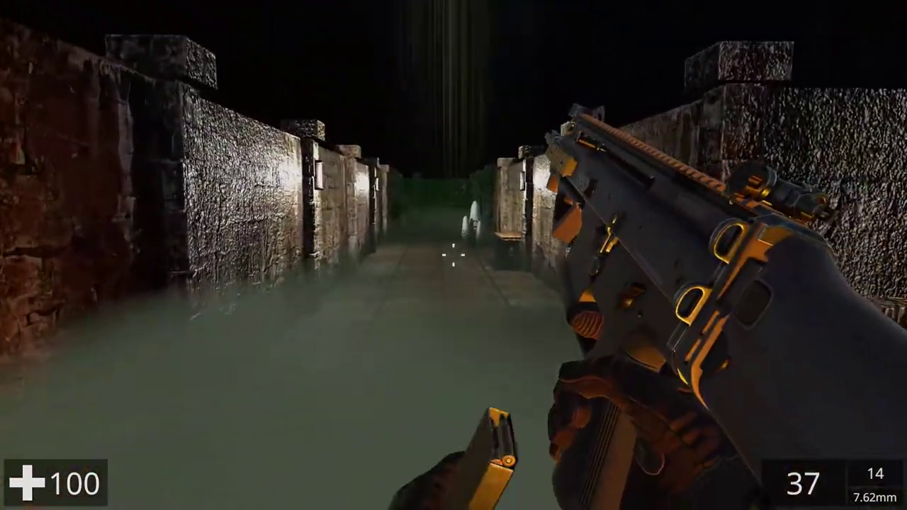
key("w")
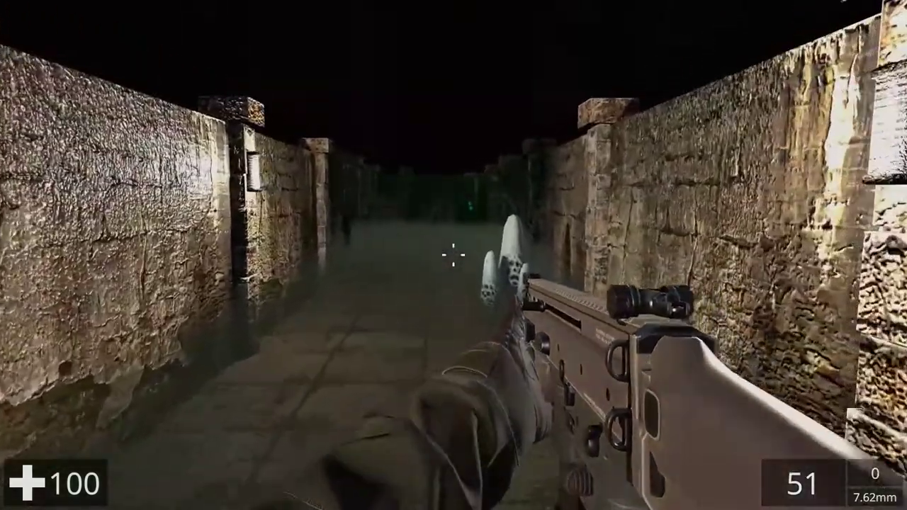
key("w")
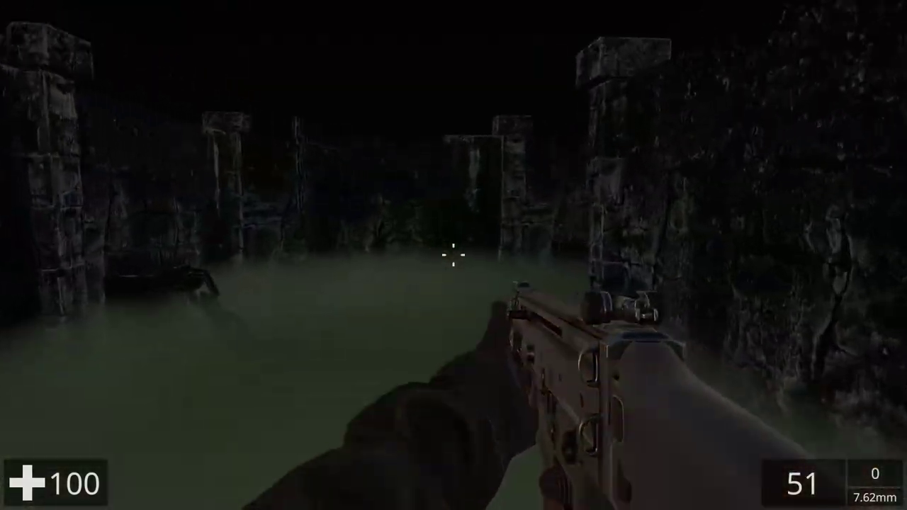
key("w")
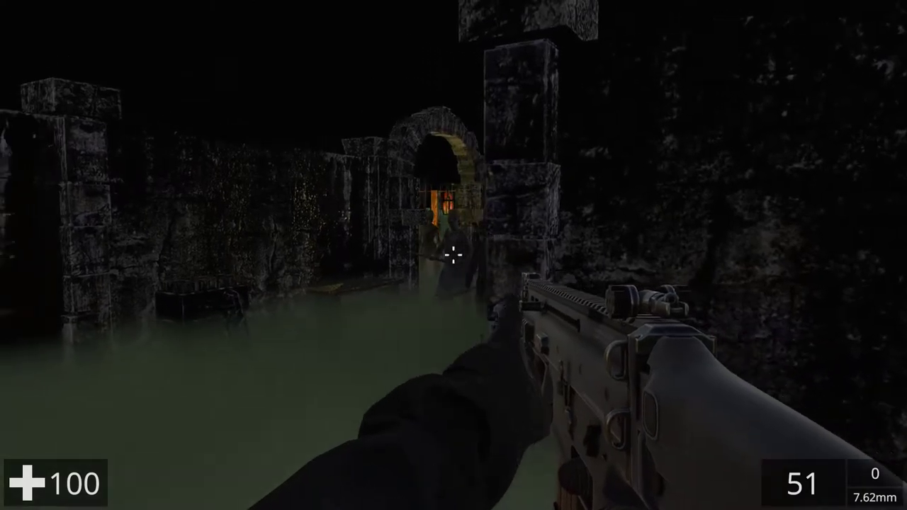
left_click(454, 255)
left_click(454, 256)
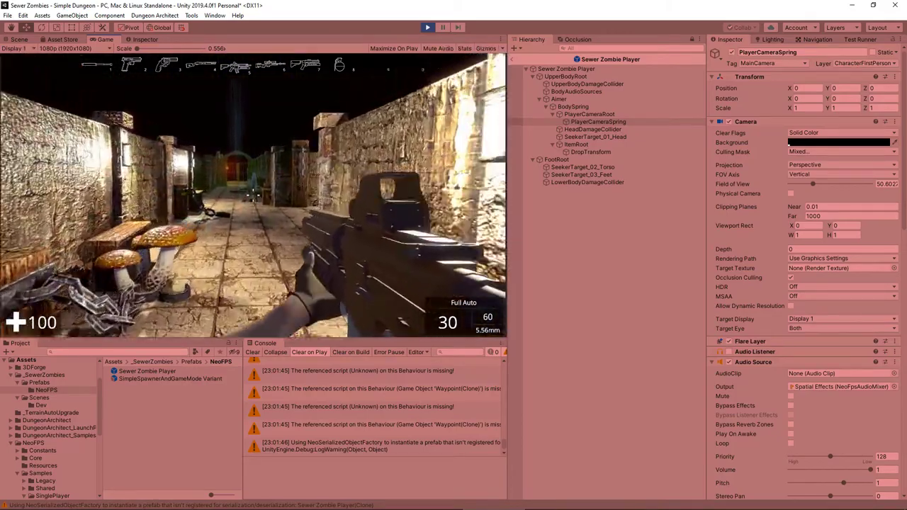
Switch to weapons 7 and 6, aim the scoped rifle, and advance past the mushrooms toward the gate.
key("7")
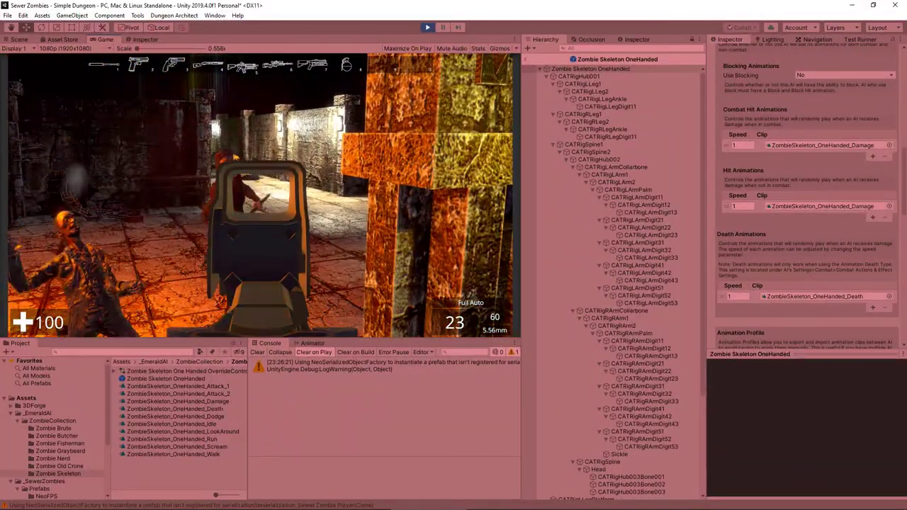
left_click_drag(260, 195, 261, 195)
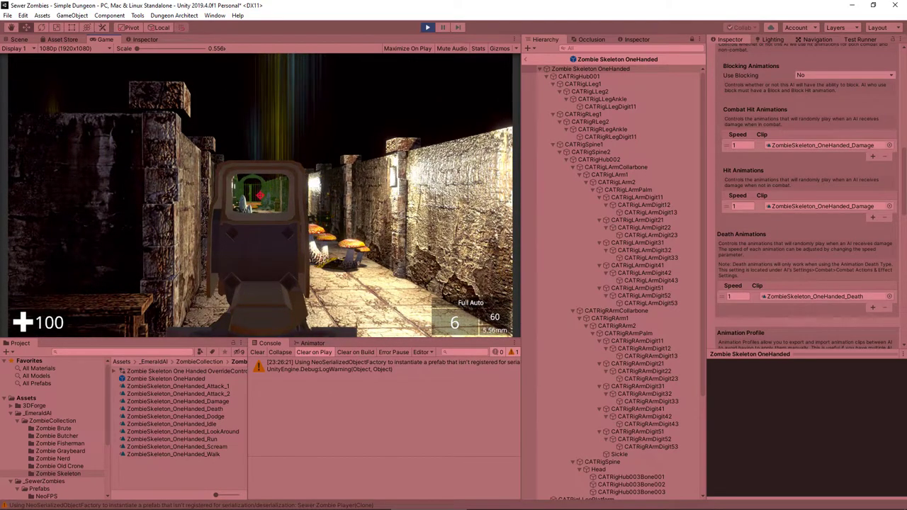
key("6")
right_click_drag(260, 195, 260, 195)
key("w")
key("a")
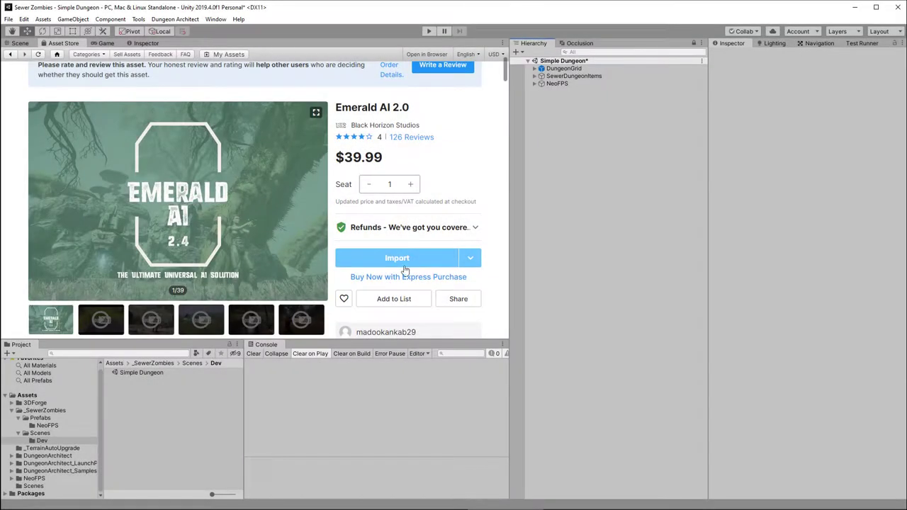
Import all files of the Emerald AI 2.0 package from the Asset Store.
left_click(406, 264)
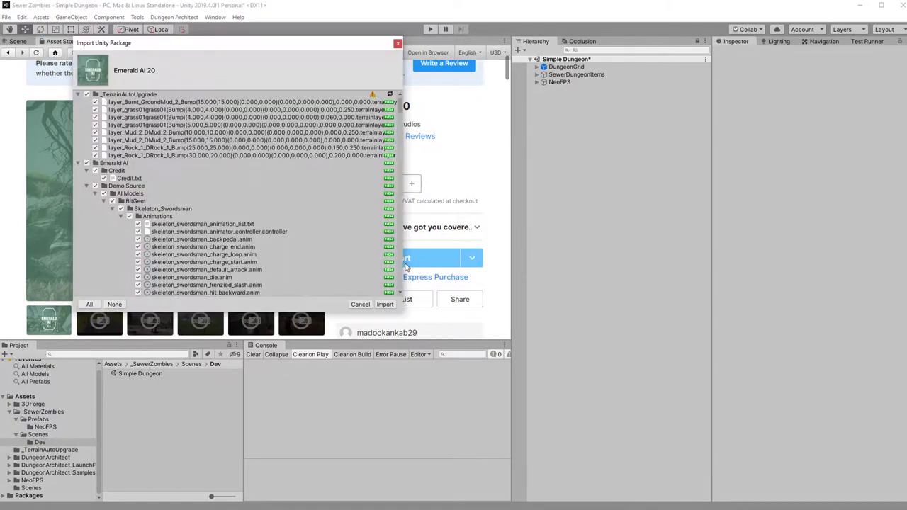
left_click(384, 305)
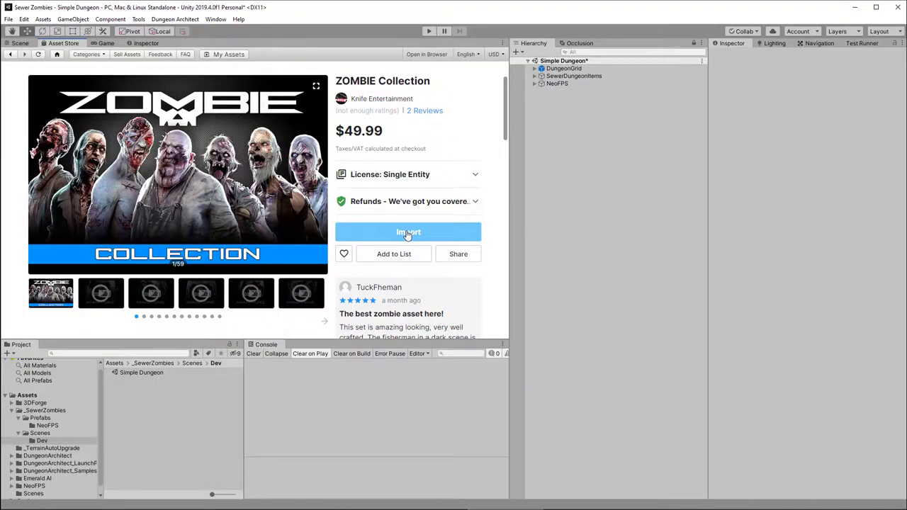
Import all files of the ZOMBIE Collection package from its Asset Store page.
left_click(409, 233)
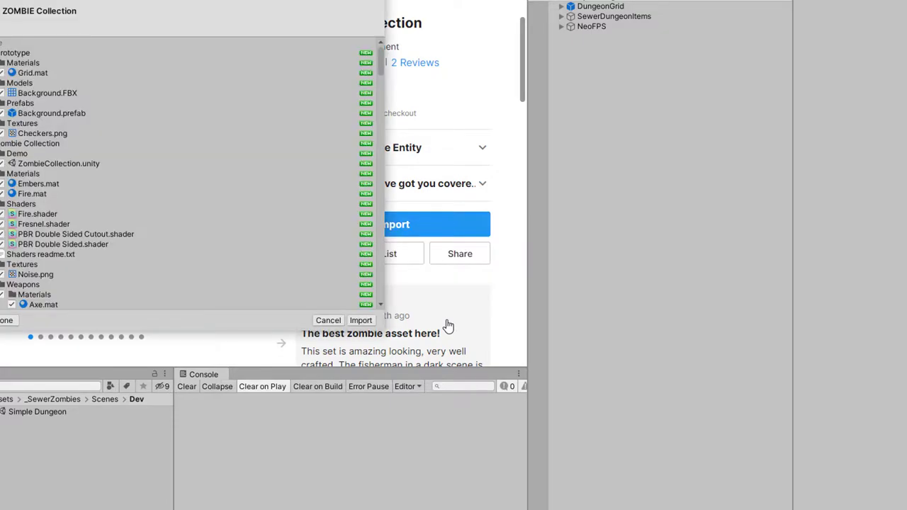
left_click(361, 321)
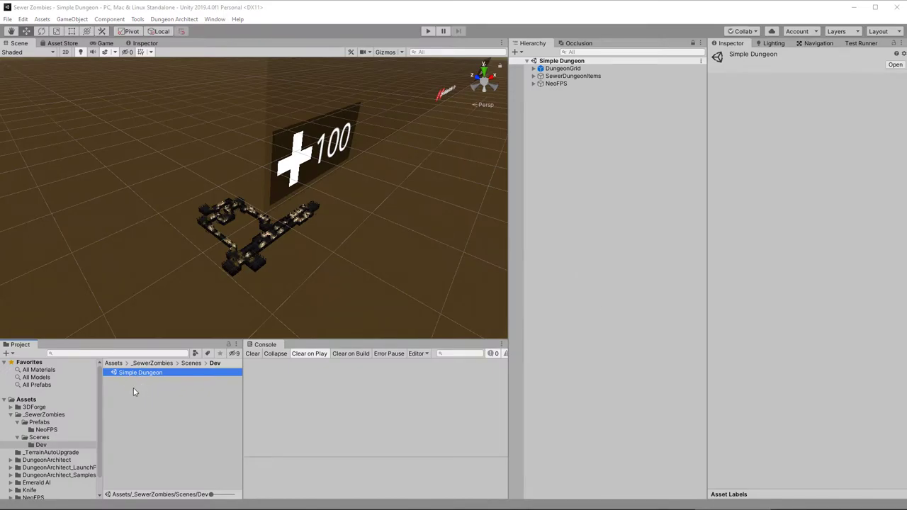
Create a scene named 'Zombie Development' in the Dev folder and open it.
right_click(132, 388)
mouse_move(213, 155)
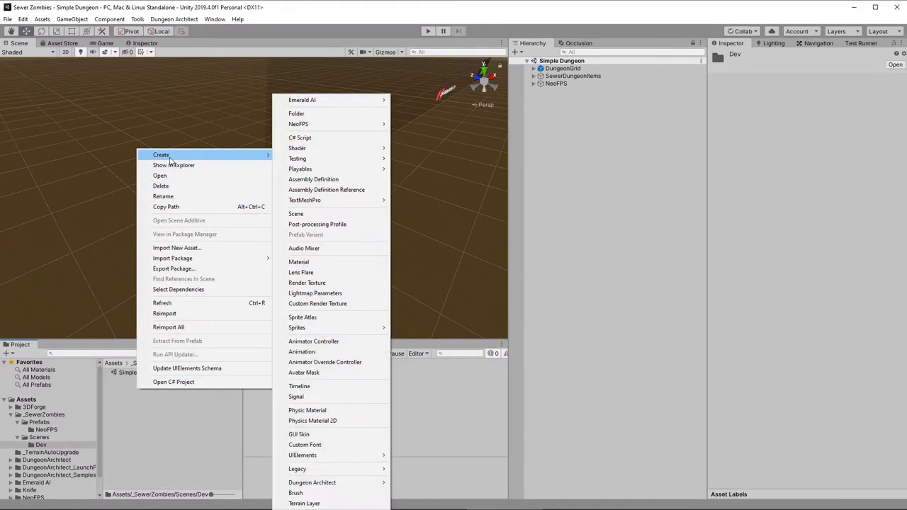
left_click(301, 214)
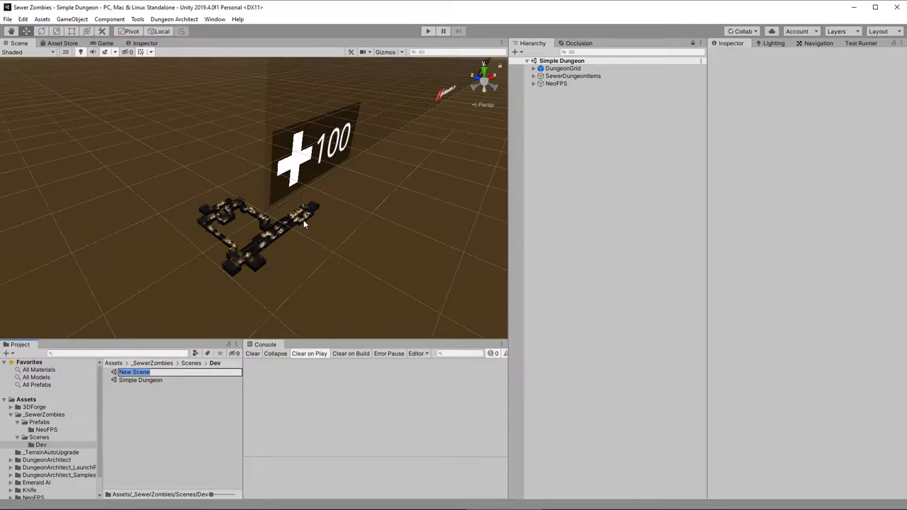
type("Zombie Development")
key("Return")
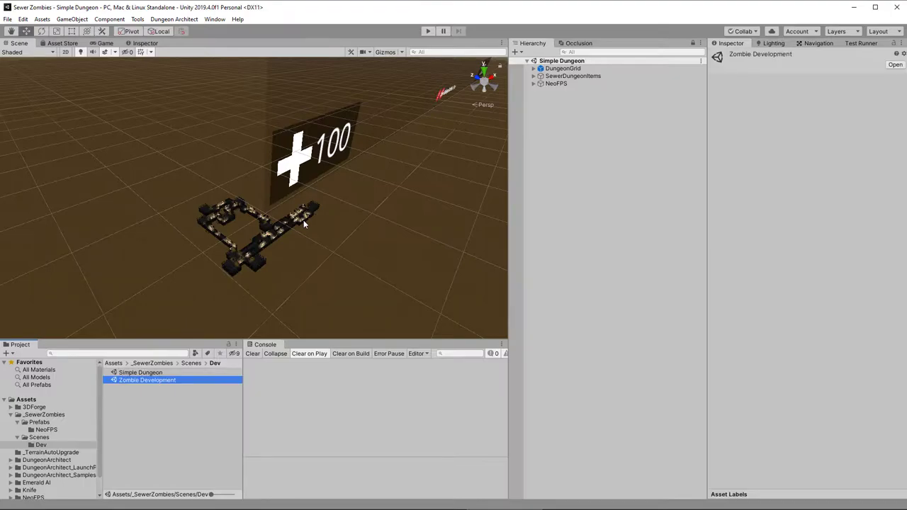
double_click(141, 381)
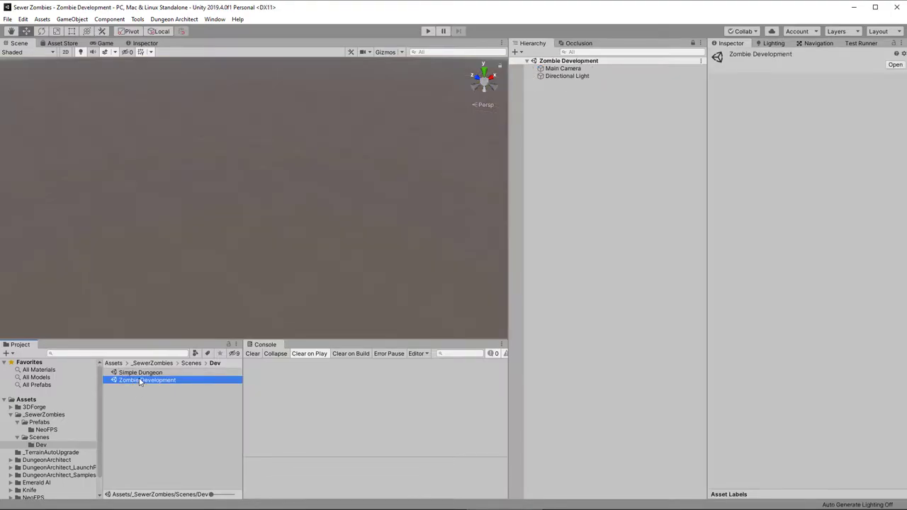
Add a Plane, reset its transform to the origin, and scale it to 100 × 1 × 100.
right_click(559, 99)
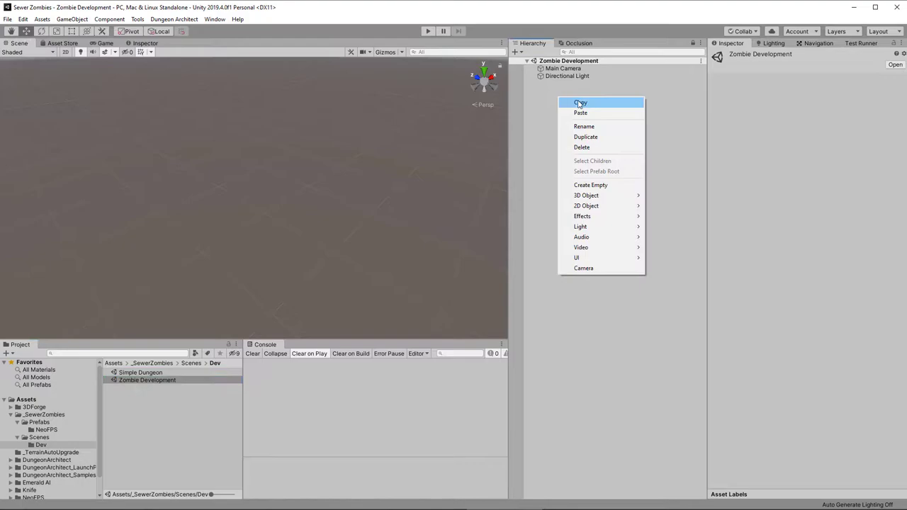
mouse_move(589, 196)
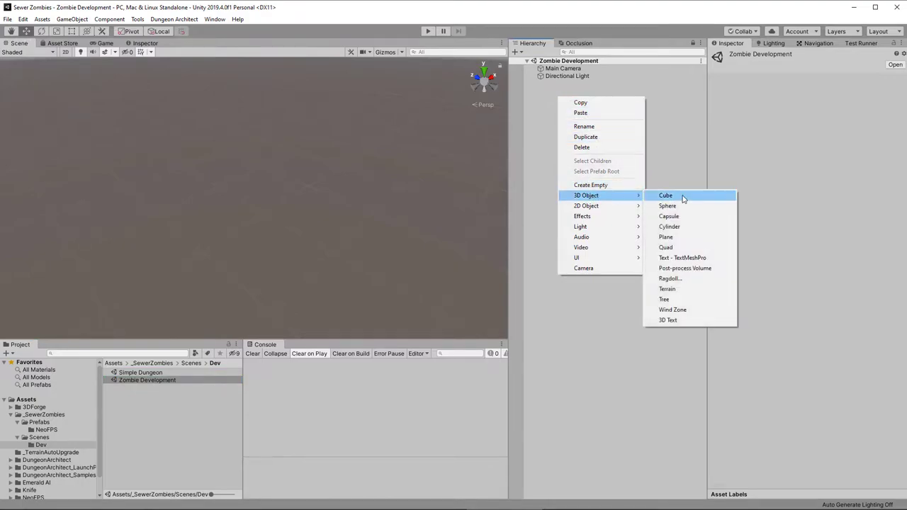
left_click(679, 236)
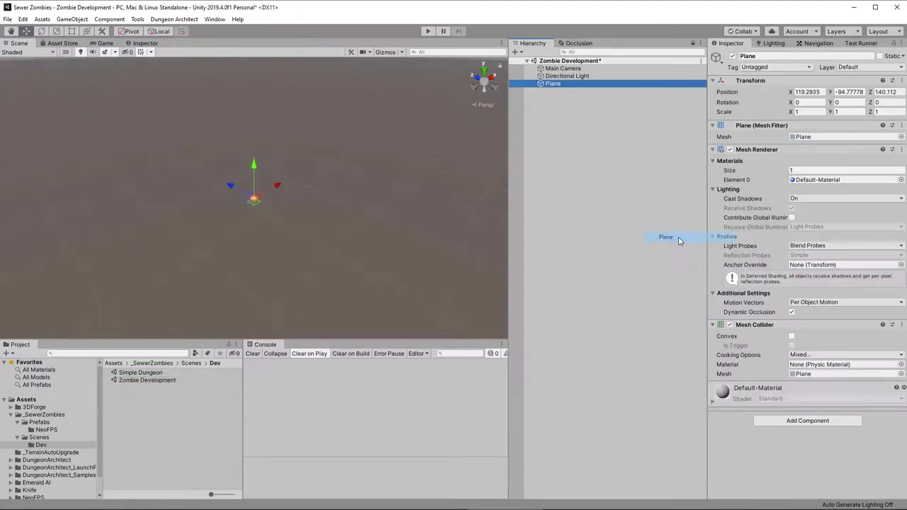
left_click(903, 81)
left_click(904, 91)
left_click(821, 113)
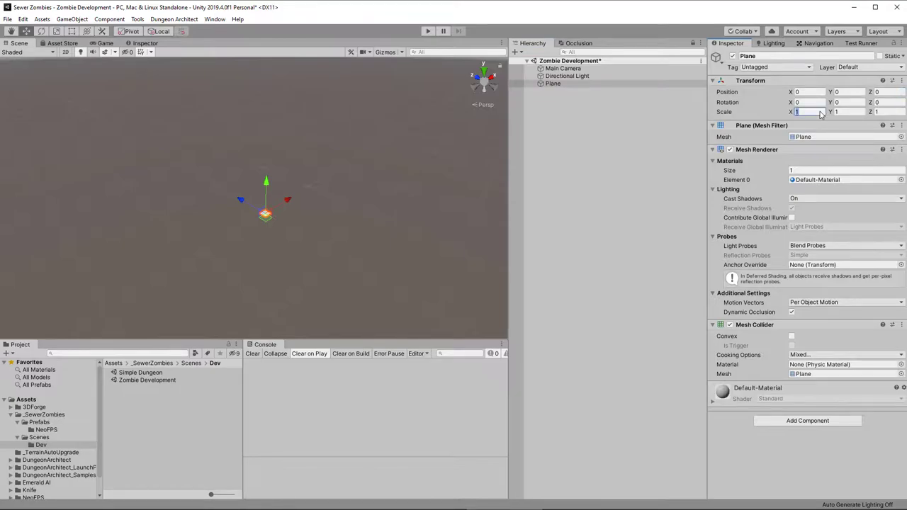
type("100")
key("Tab")
key("Tab")
type("100")
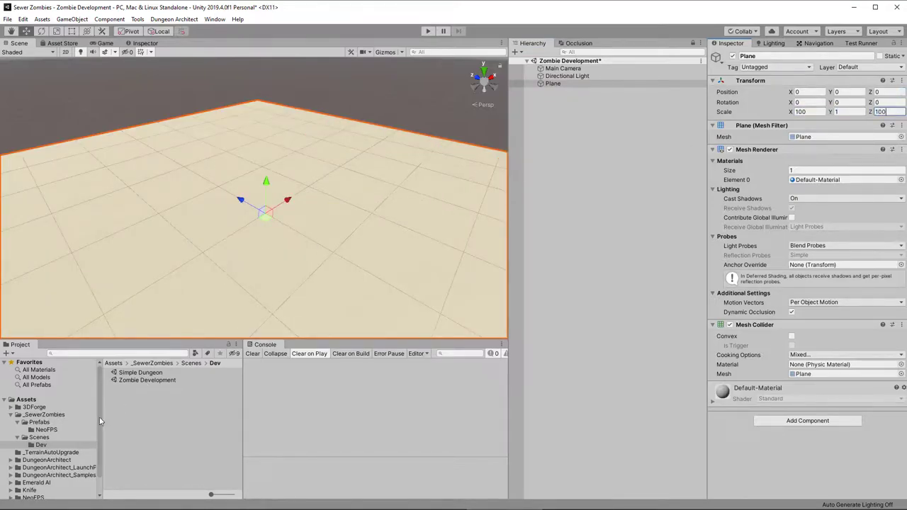
Place the ZombieBrute_OneHanded prefab from the Knife > Zombie Brute Prefabs folder into the scene and frame it.
scroll(10, 472, "down", 1)
left_click(10, 473)
scroll(10, 475, "down", 3)
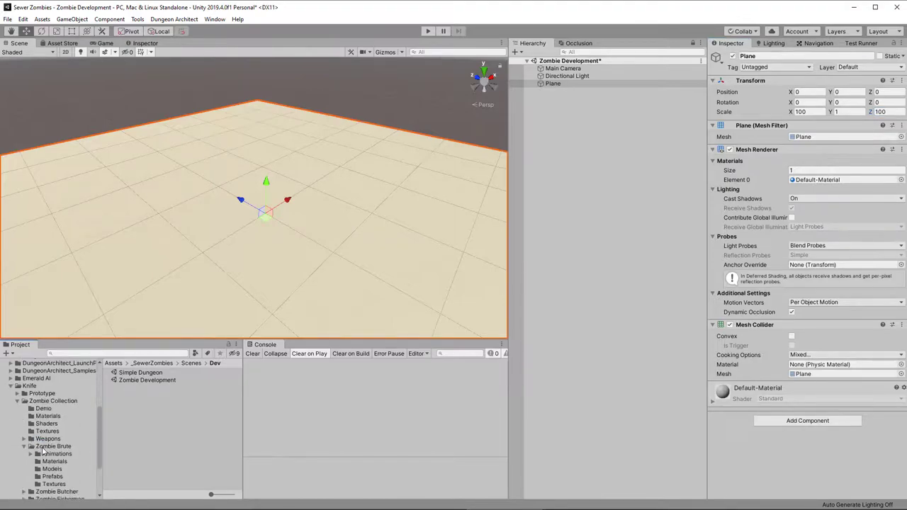
left_click(42, 448)
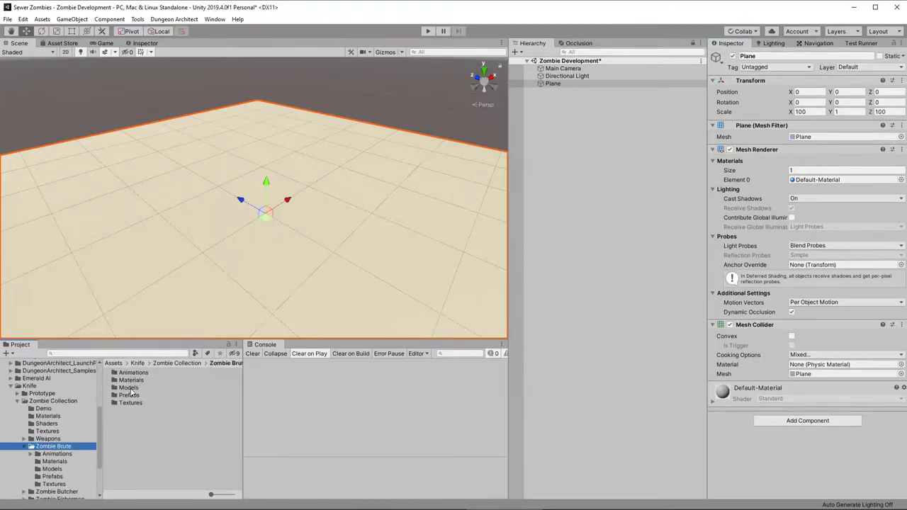
double_click(134, 397)
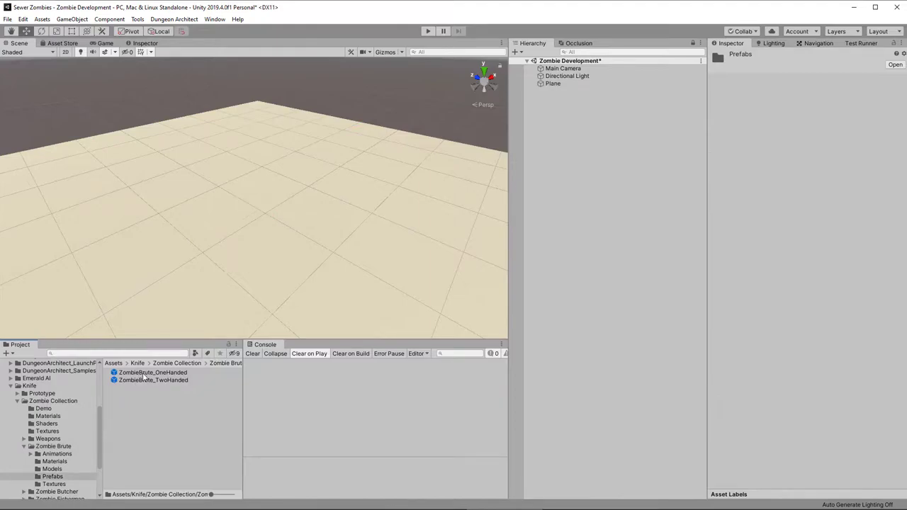
left_click_drag(143, 375, 228, 248)
left_click_drag(276, 222, 273, 219)
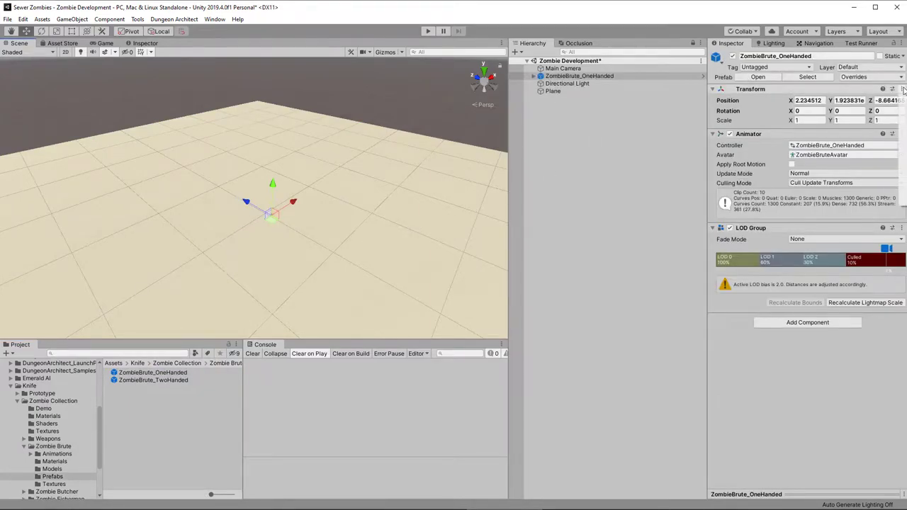
double_click(560, 76)
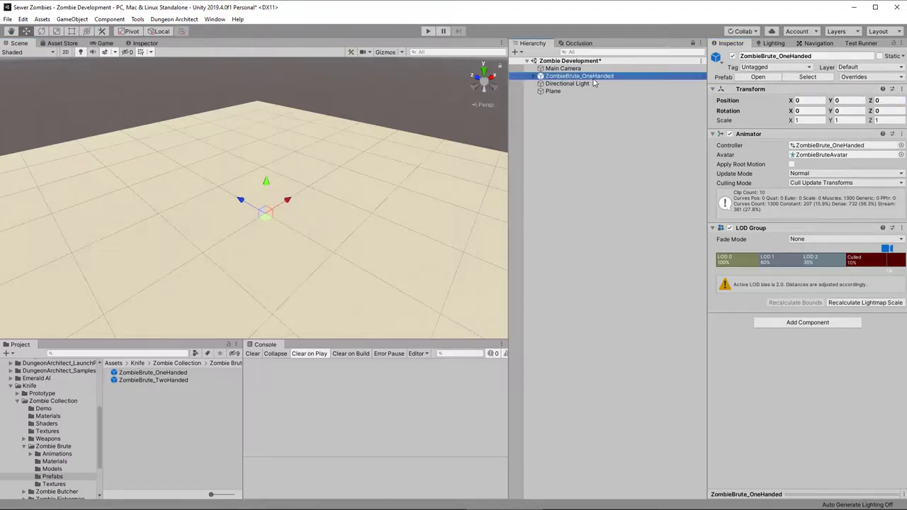
left_click_drag(369, 206, 597, 190, "alt")
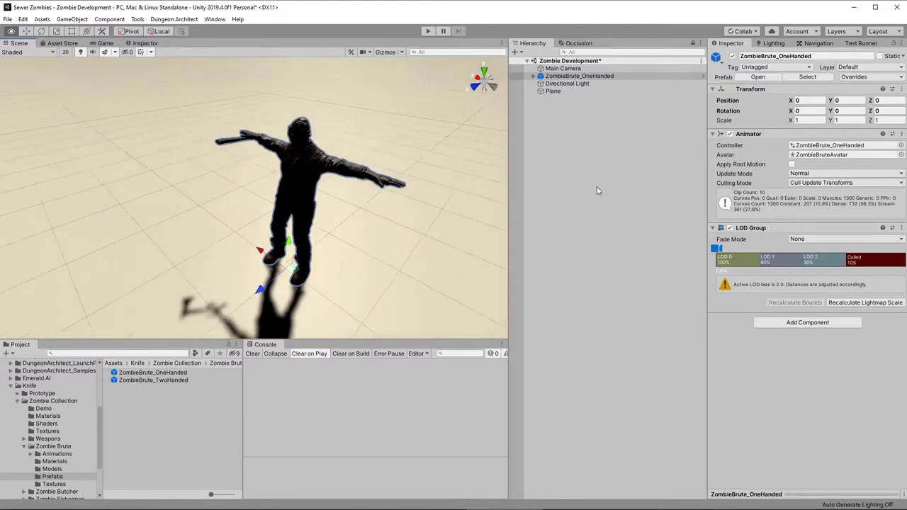
Set the Directional Light's X rotation to 140.
left_click(560, 84)
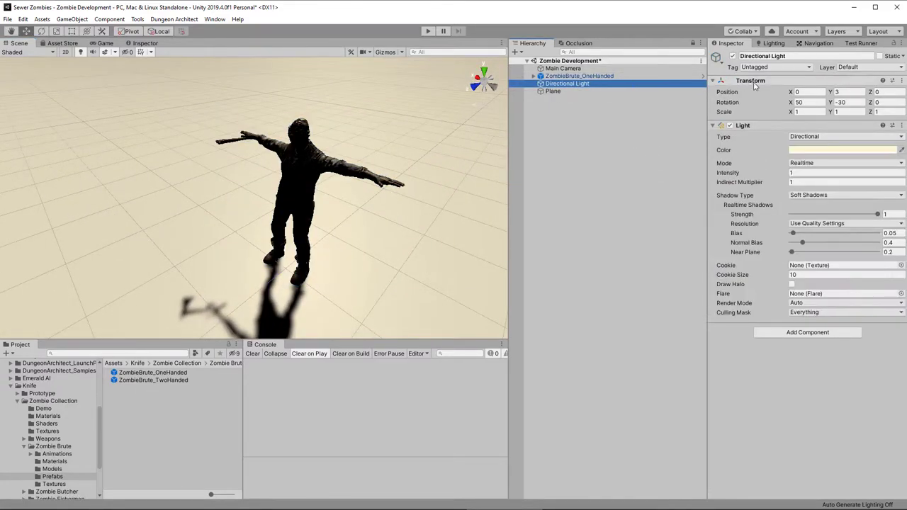
left_click(815, 102)
type("140")
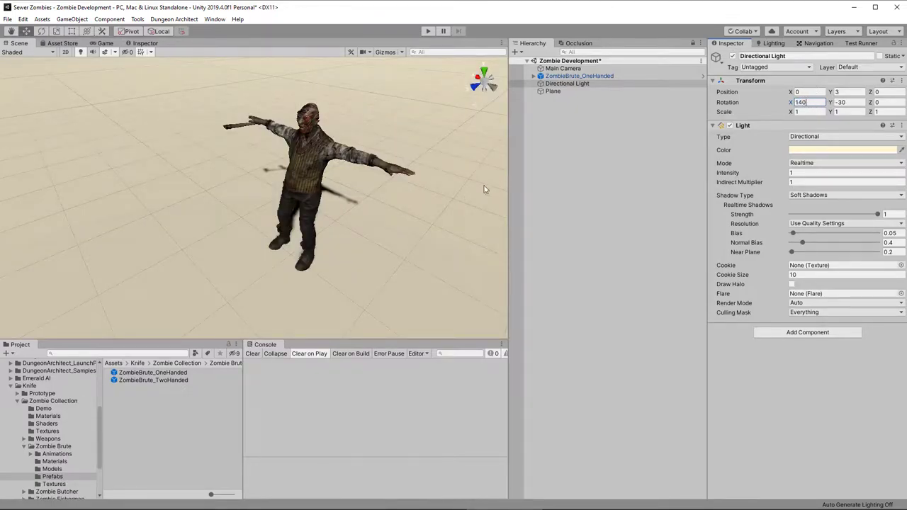
left_click(215, 19)
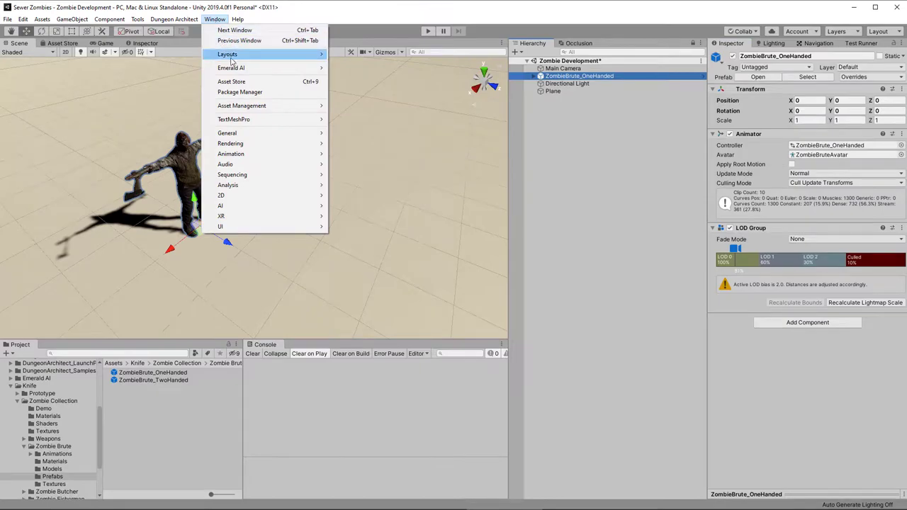
In the Emerald AI Setup Manager, unpack the zombie prefab and assign it as the AI Object.
mouse_move(237, 69)
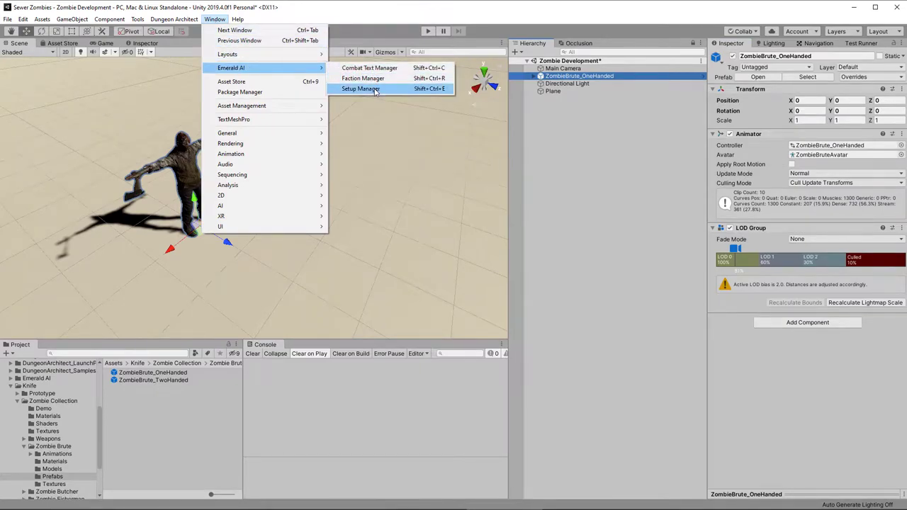
left_click(361, 88)
right_click(583, 76)
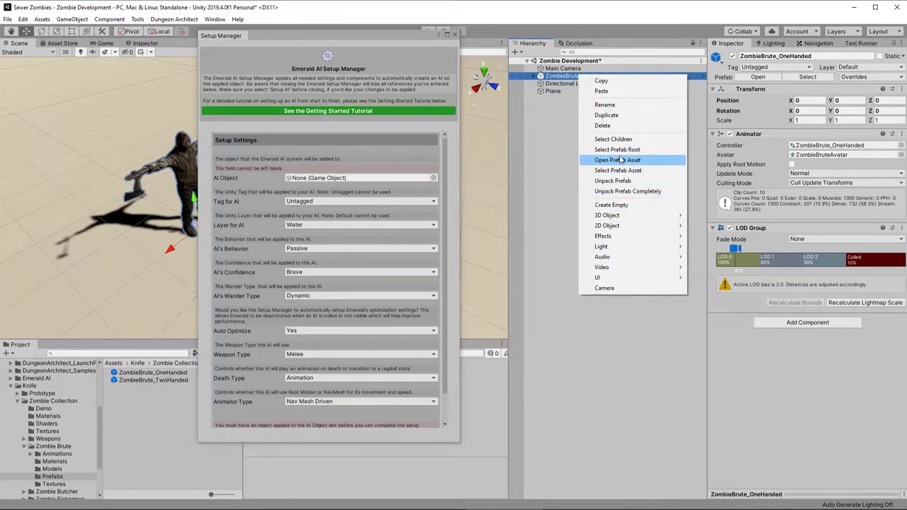
left_click(613, 181)
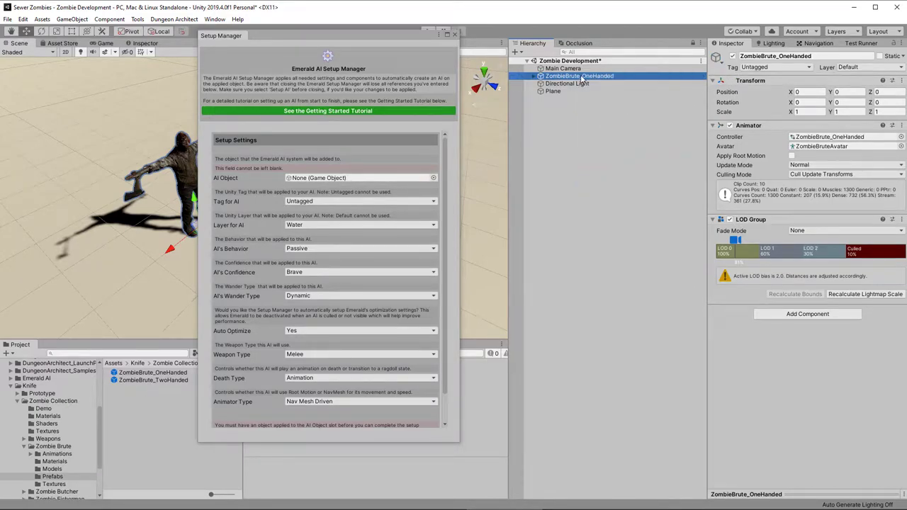
left_click_drag(518, 101, 344, 178)
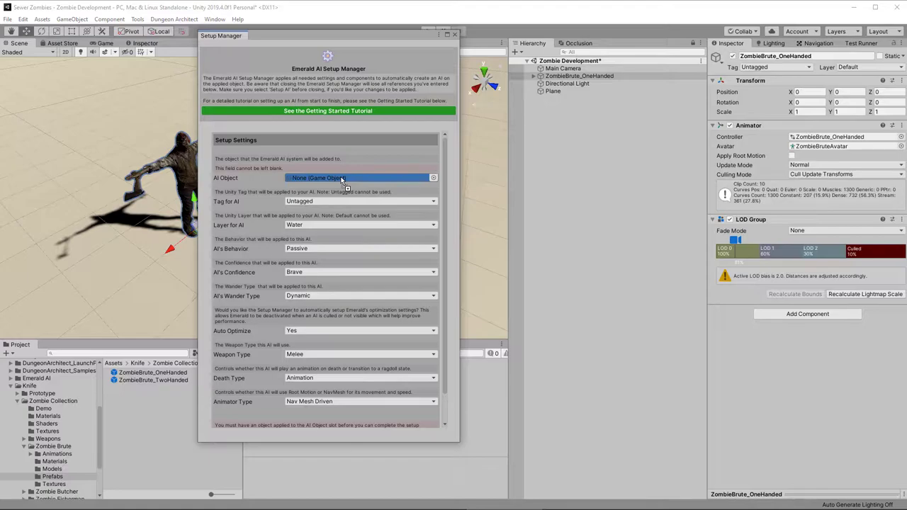
left_click_drag(342, 178, 340, 178)
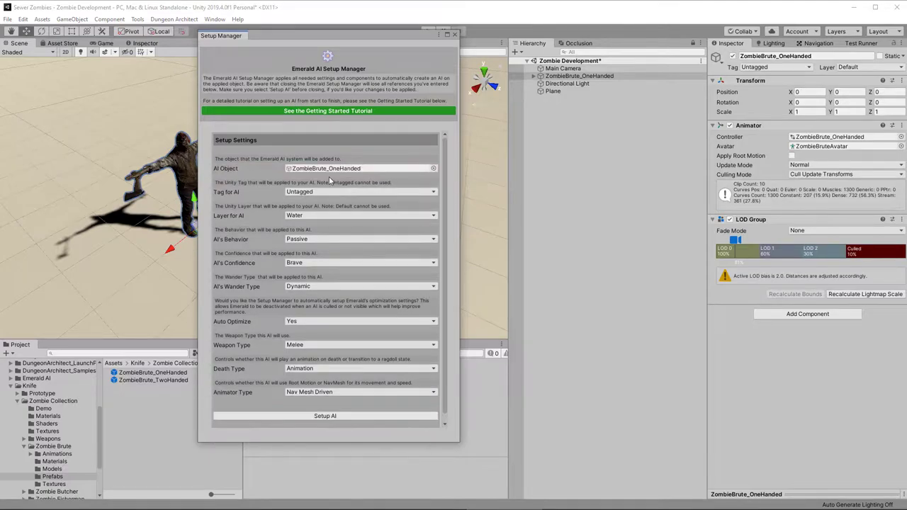
Set the AI's tag to AI, layer to Default, and behavior to Aggressive.
left_click(326, 192)
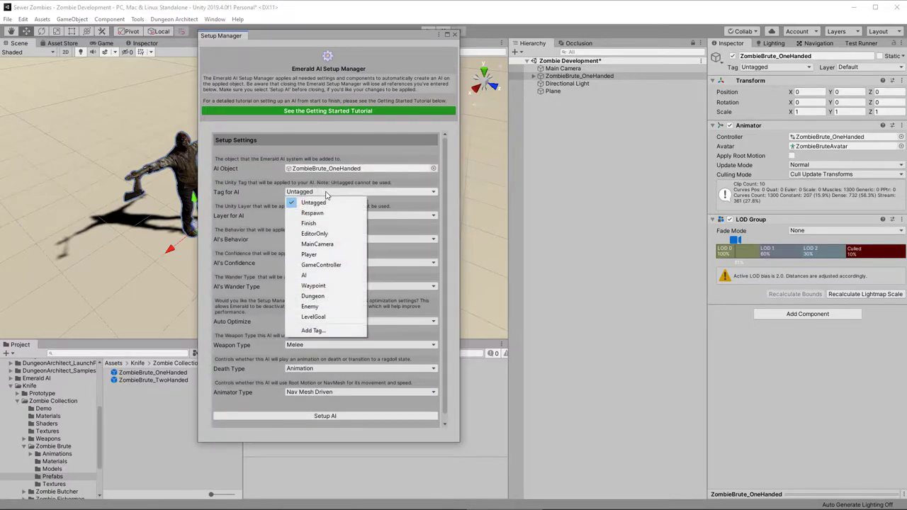
left_click(323, 275)
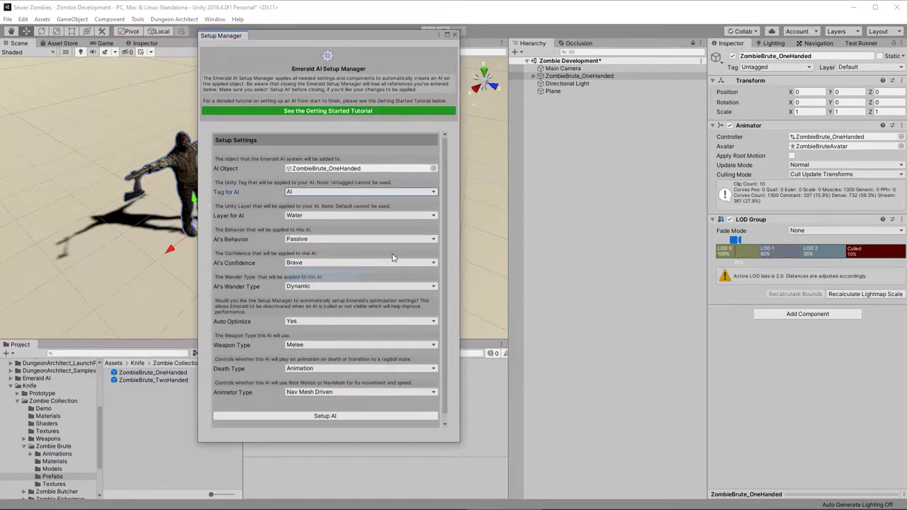
left_click(317, 216)
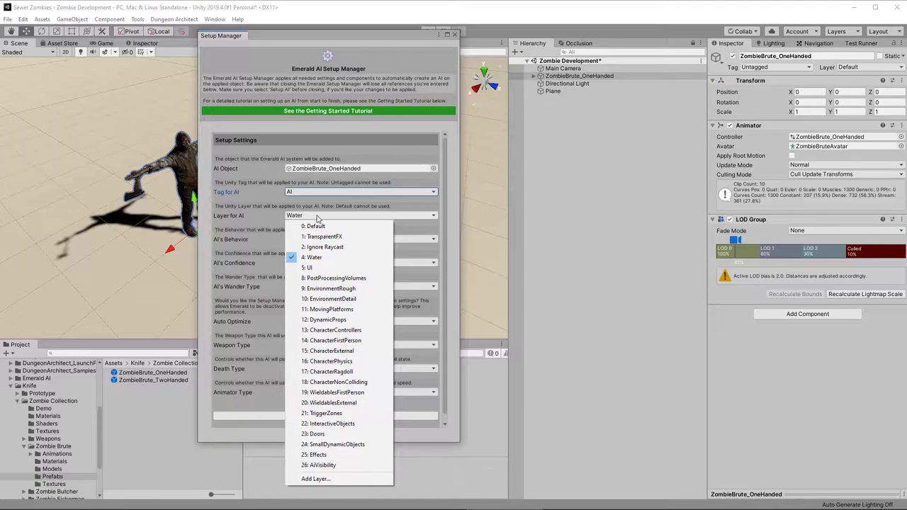
left_click(316, 226)
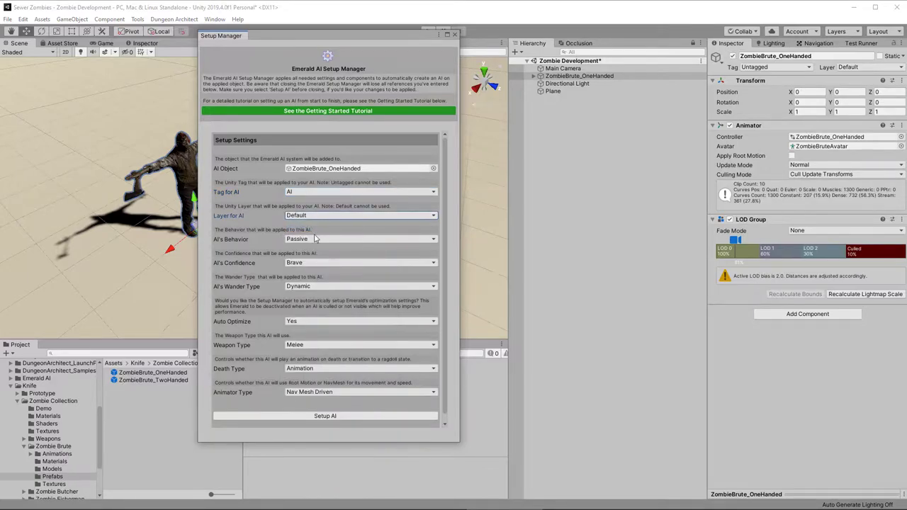
left_click(326, 241)
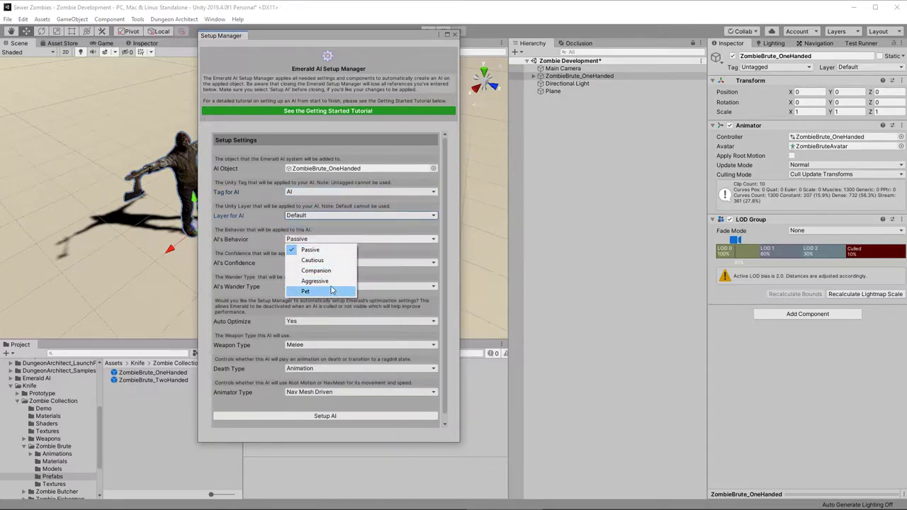
left_click(329, 282)
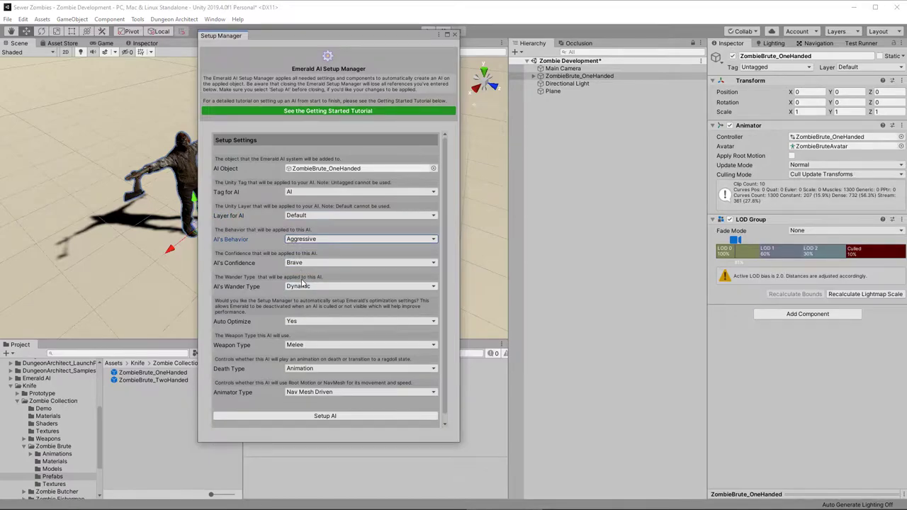
Run Setup AI, confirm it, close the Setup Manager, and show the AI's Animations settings.
left_click(325, 416)
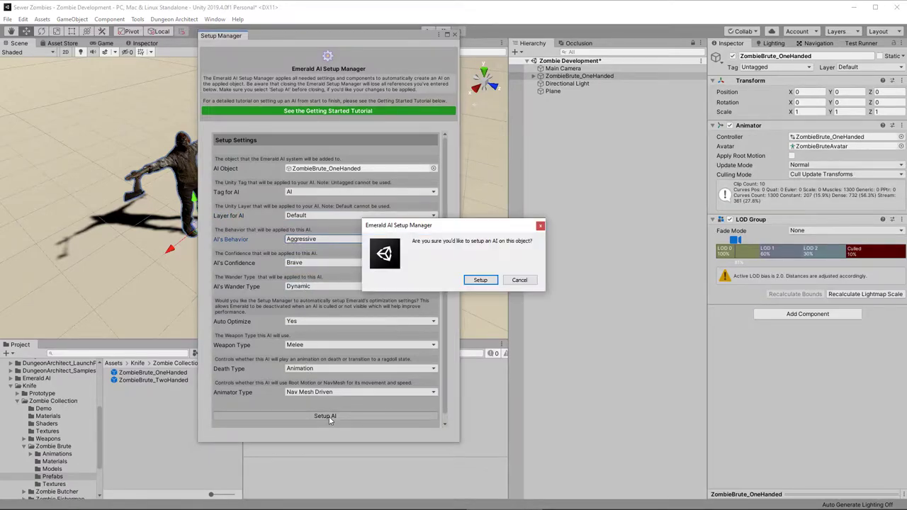
left_click(481, 280)
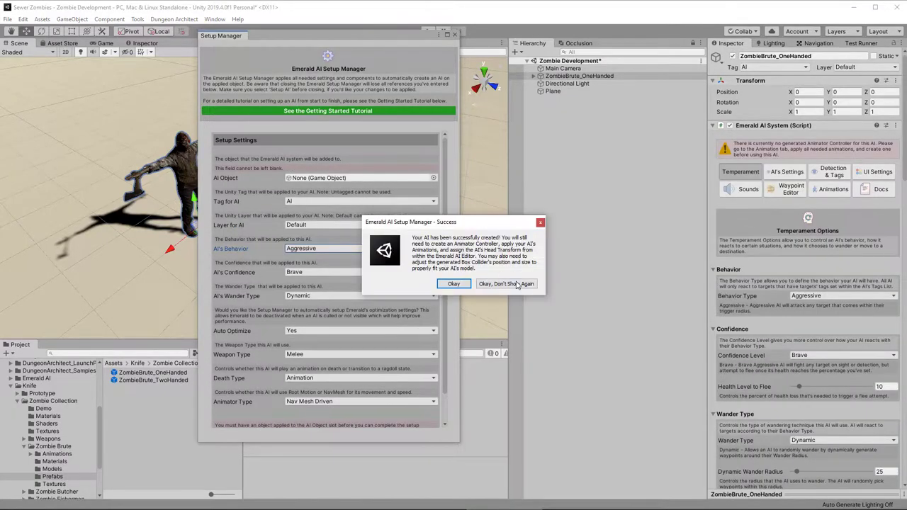
left_click(517, 283)
left_click(451, 35)
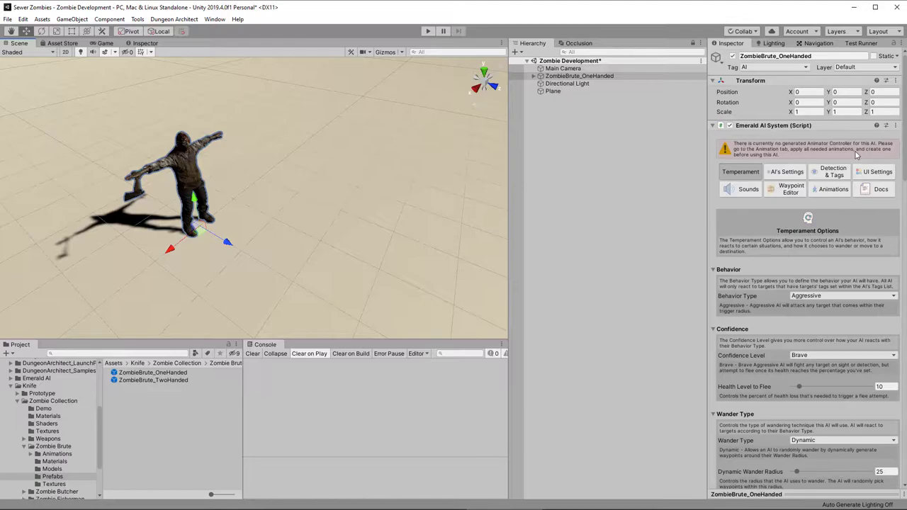
left_click(830, 190)
Browse to the Animations > OneHandedAxe folder and lock the Inspector on ZombieBrute_OneHanded.
scroll(795, 306, "down", 5)
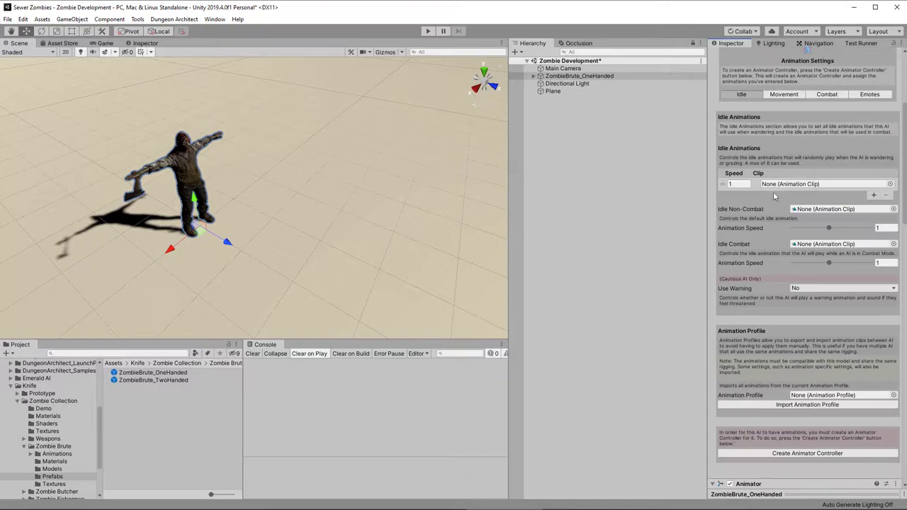
left_click(57, 454)
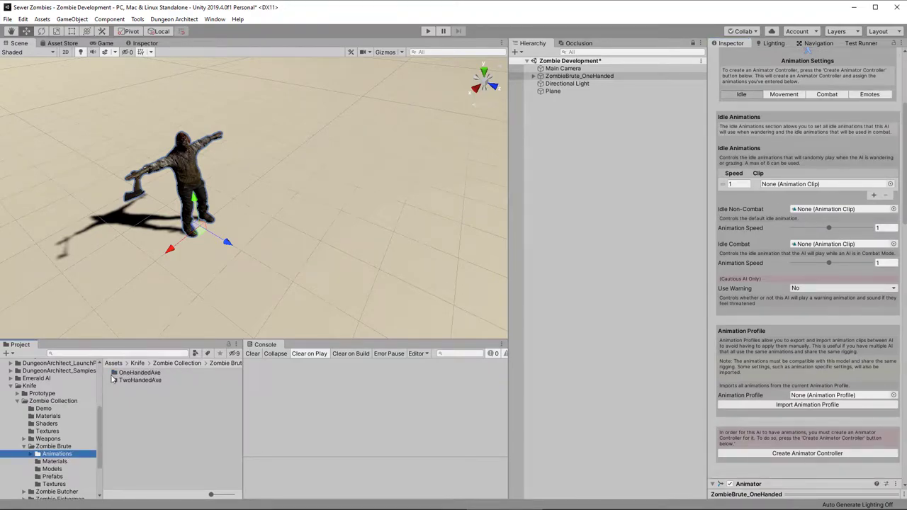
double_click(143, 374)
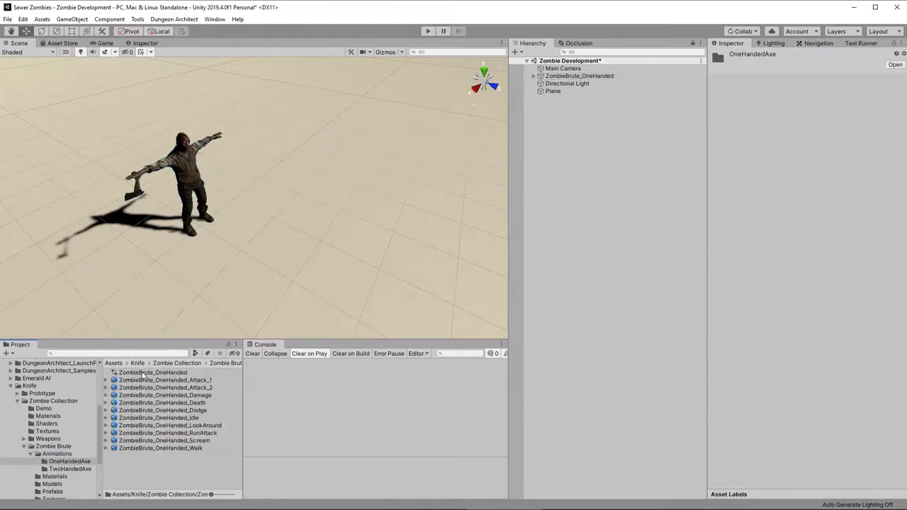
left_click(575, 76)
left_click(894, 43)
Select the ZombieBrute_OneHanded_Idle clip and add a second Inspector tab to show its settings.
left_click(217, 406)
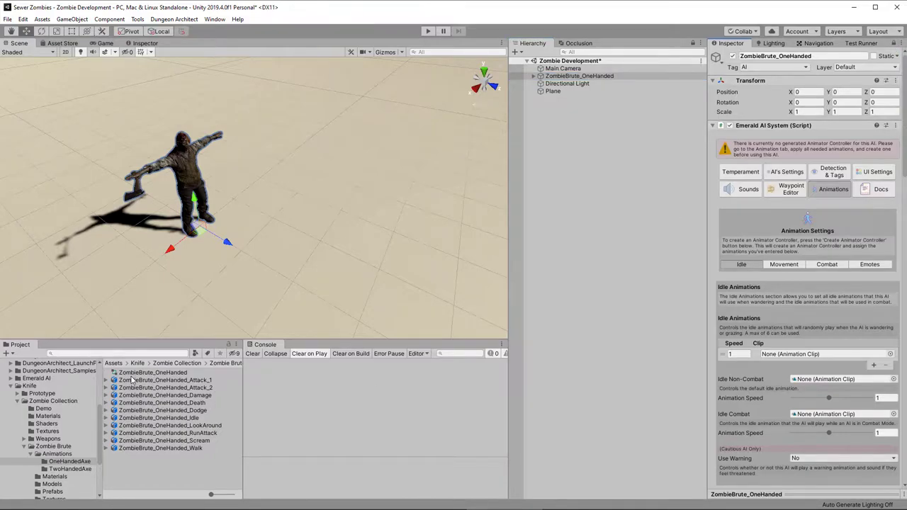
left_click(107, 418)
scroll(158, 470, "down", 4)
left_click(149, 457)
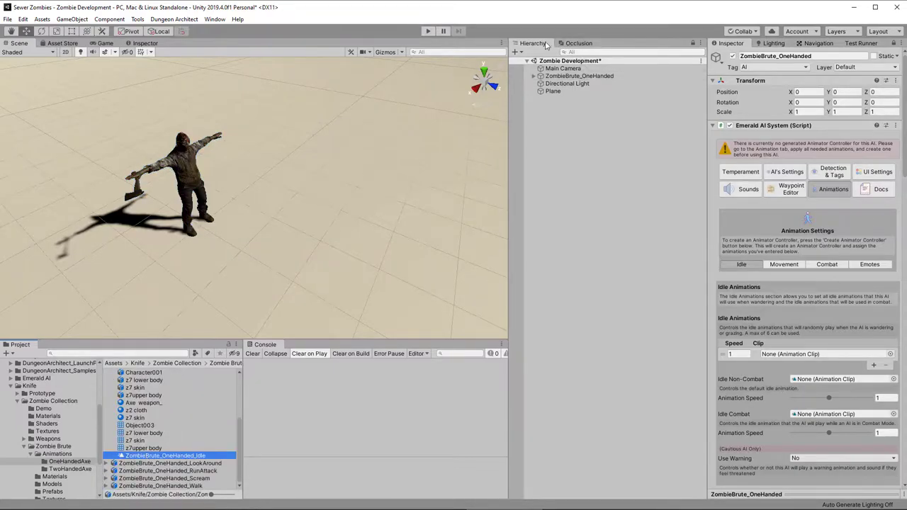
right_click(541, 44)
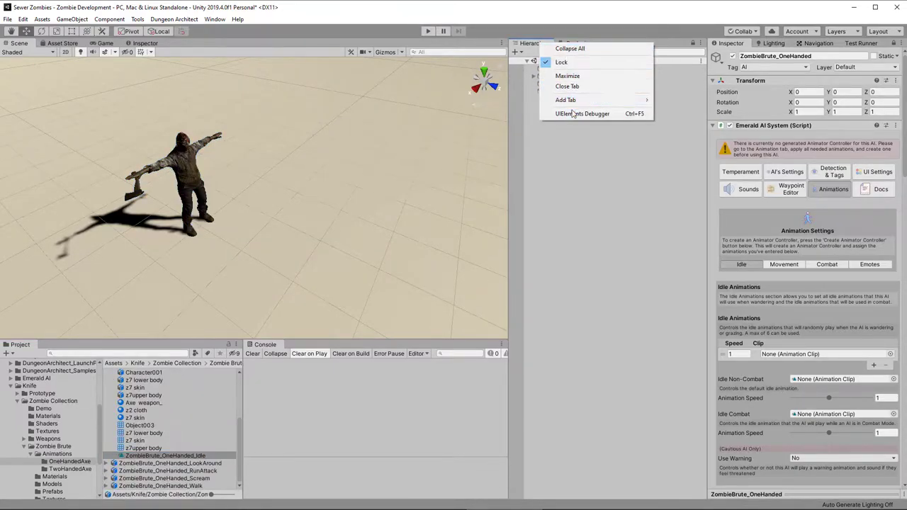
mouse_move(577, 101)
left_click(678, 121)
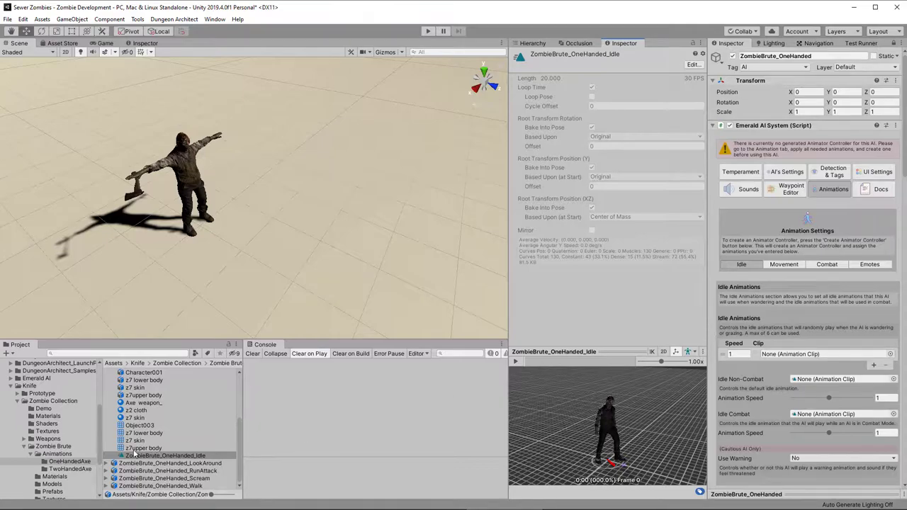
Assign the Idle clip to Idle Non-Combat, Idle Combat and the idle list, adding LookAround as second idle.
left_click_drag(139, 461, 824, 385)
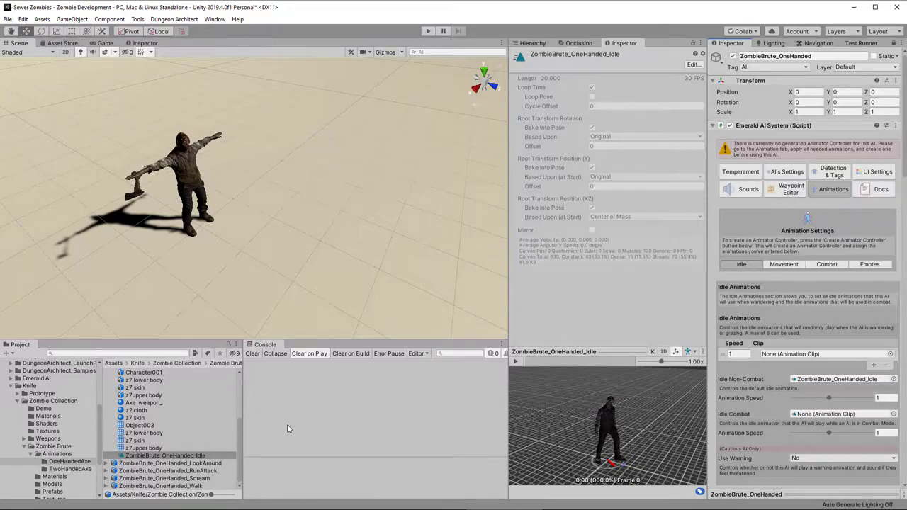
left_click_drag(150, 458, 826, 421)
left_click_drag(151, 459, 790, 355)
left_click(874, 365)
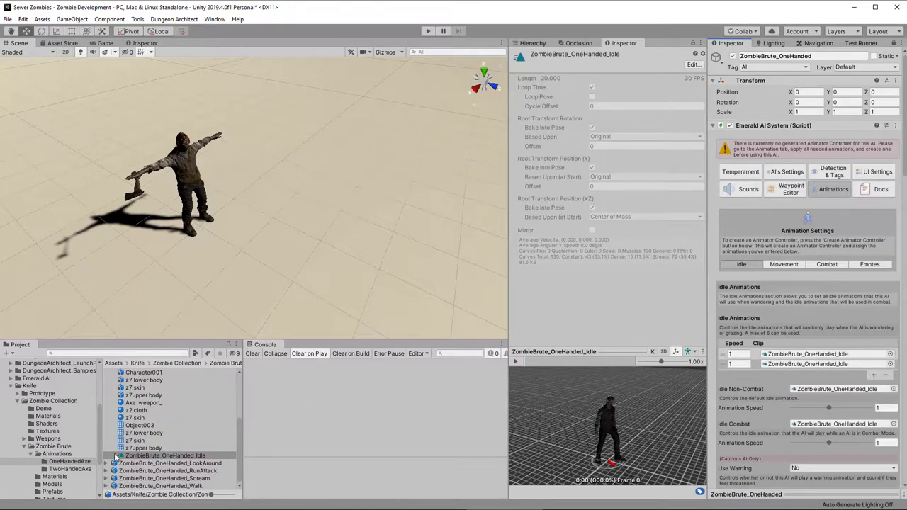
scroll(182, 431, "up", 2)
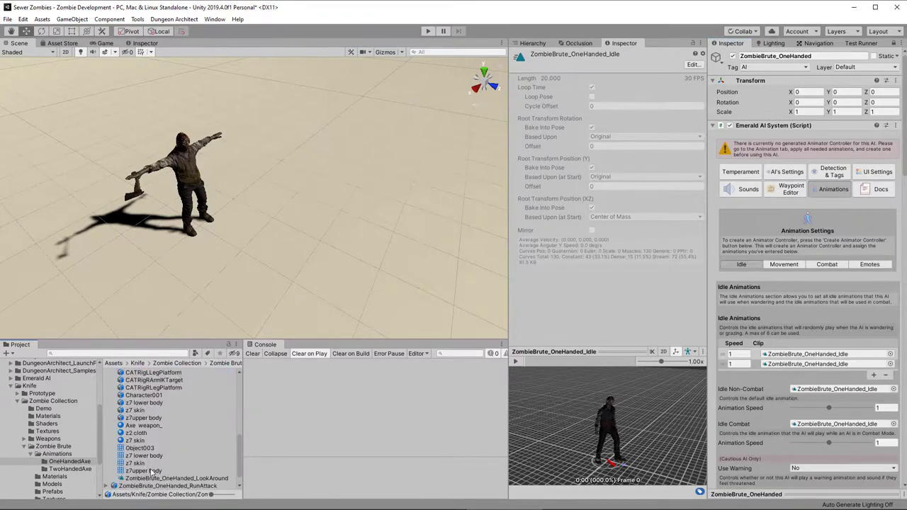
left_click_drag(153, 480, 783, 363)
scroll(766, 411, "down", 6)
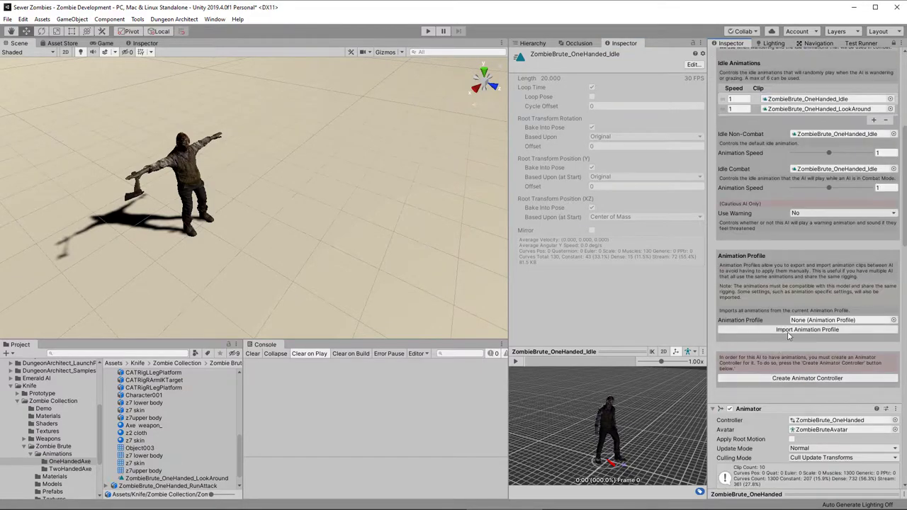
scroll(792, 331, "up", 4)
In the Movement settings, use the Walk clip for walk straight, left and right.
left_click(785, 180)
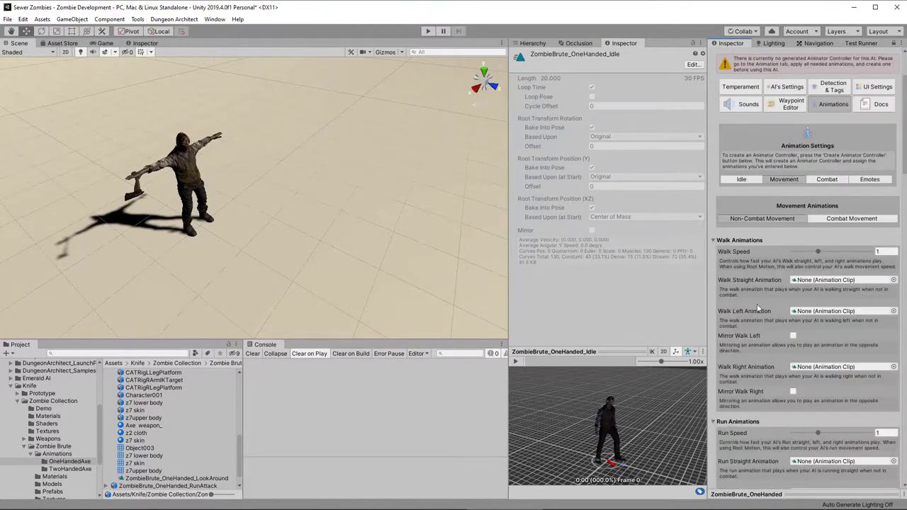
scroll(122, 433, "down", 1)
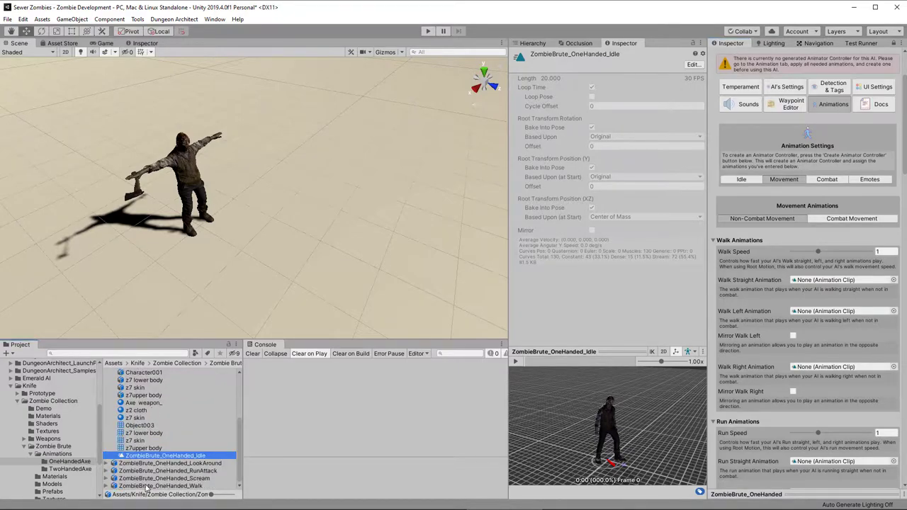
left_click(107, 486)
left_click_drag(163, 486, 826, 285)
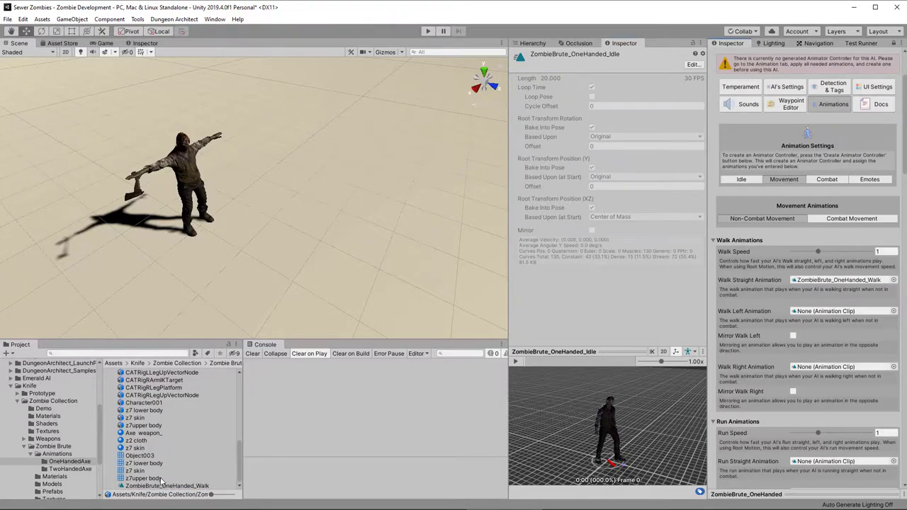
left_click_drag(157, 488, 830, 313)
left_click_drag(168, 489, 826, 367)
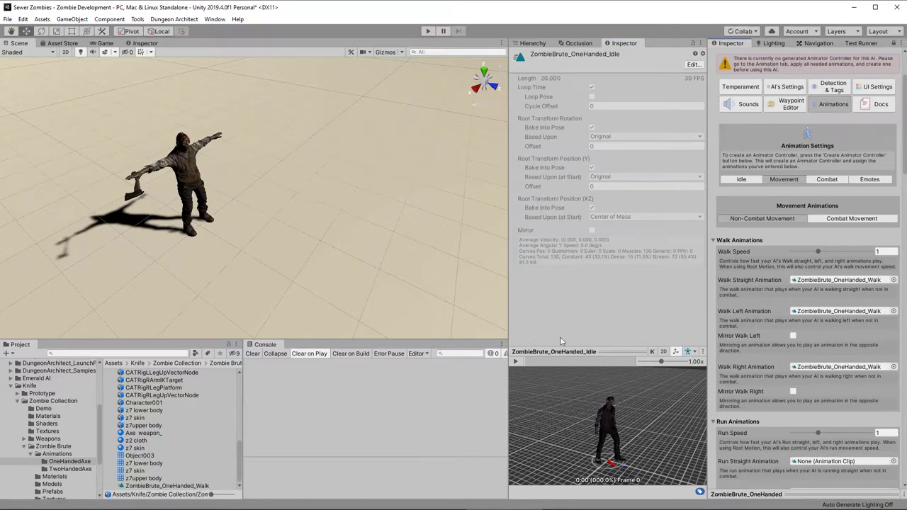
scroll(804, 341, "down", 6)
scroll(125, 424, "up", 4)
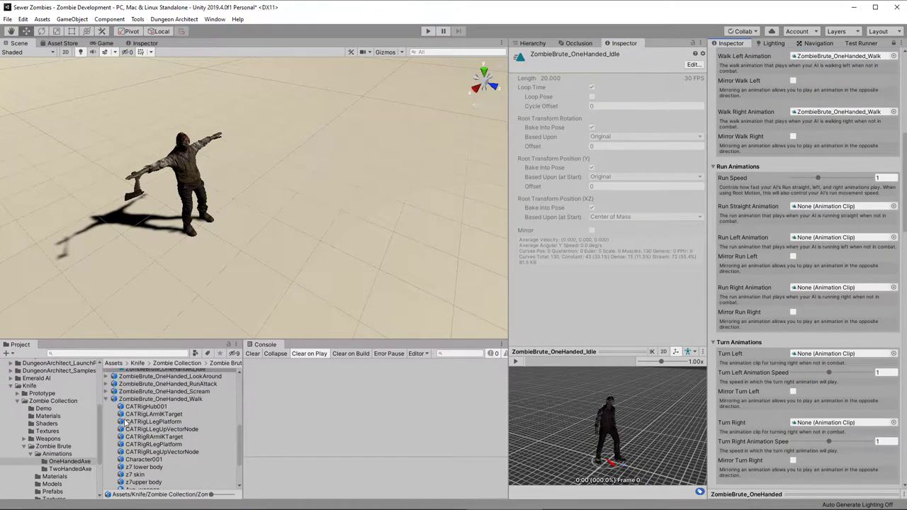
Preview the RunAttack clip and use it for run straight, left and right.
left_click(107, 400)
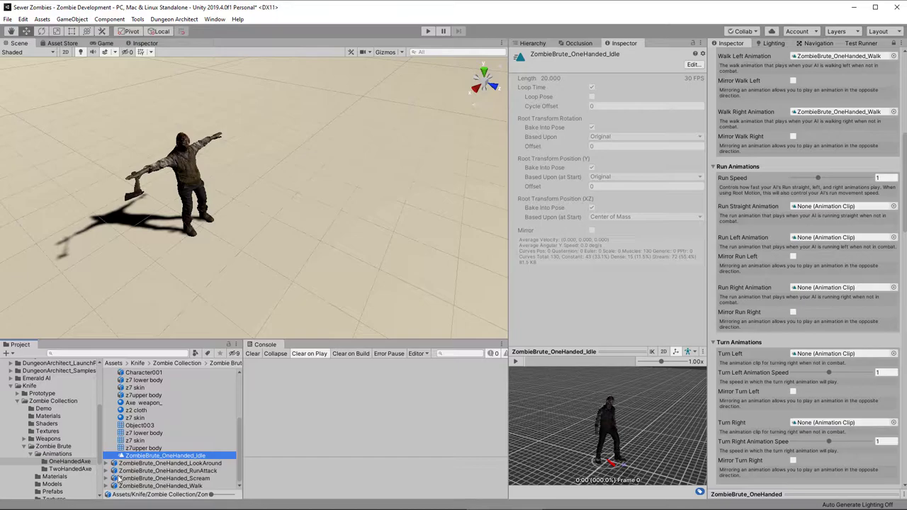
left_click(106, 471)
scroll(178, 446, "down", 6)
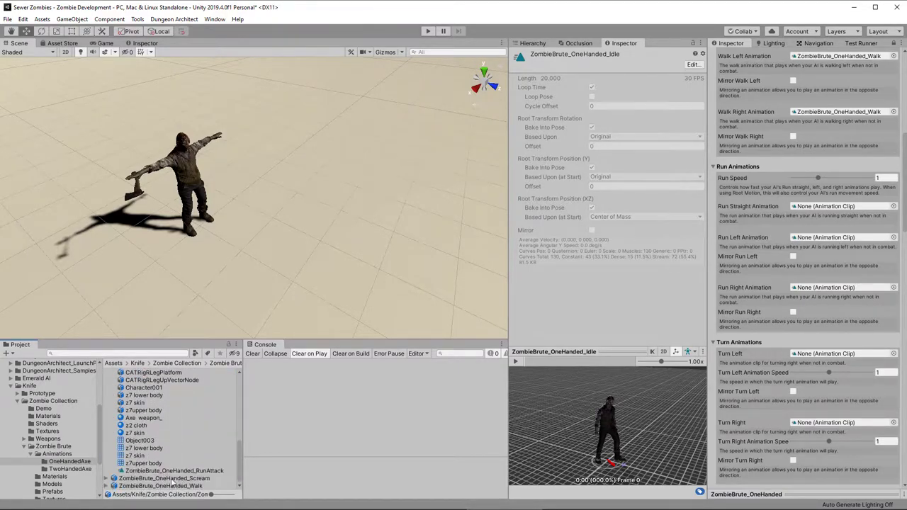
left_click(170, 471)
left_click(516, 362)
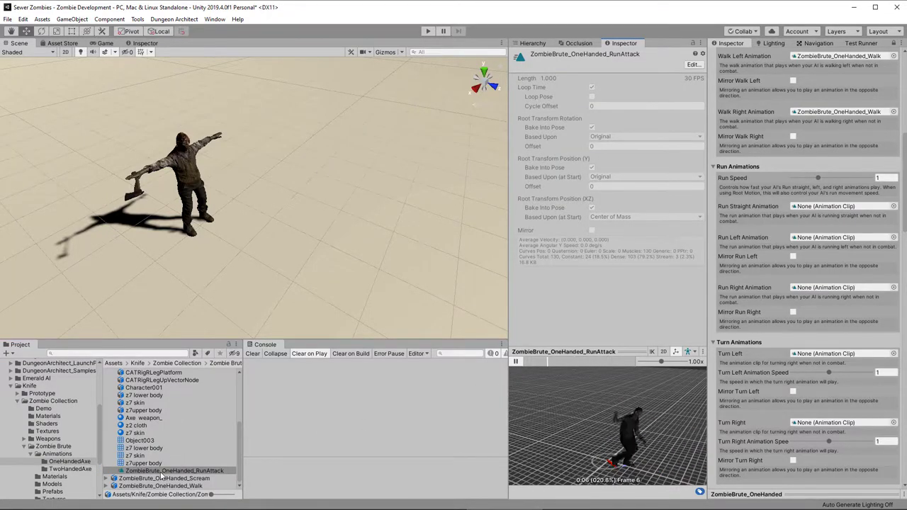
left_click_drag(163, 470, 838, 210)
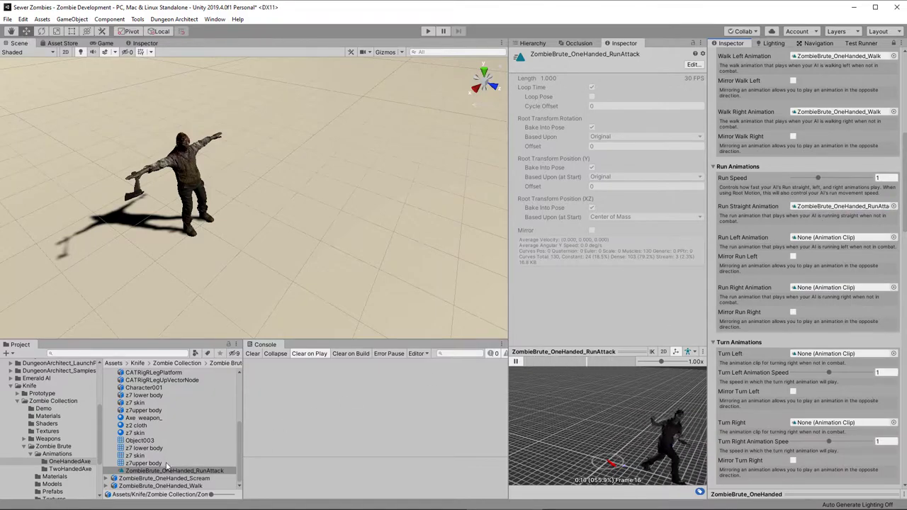
left_click_drag(168, 470, 841, 238)
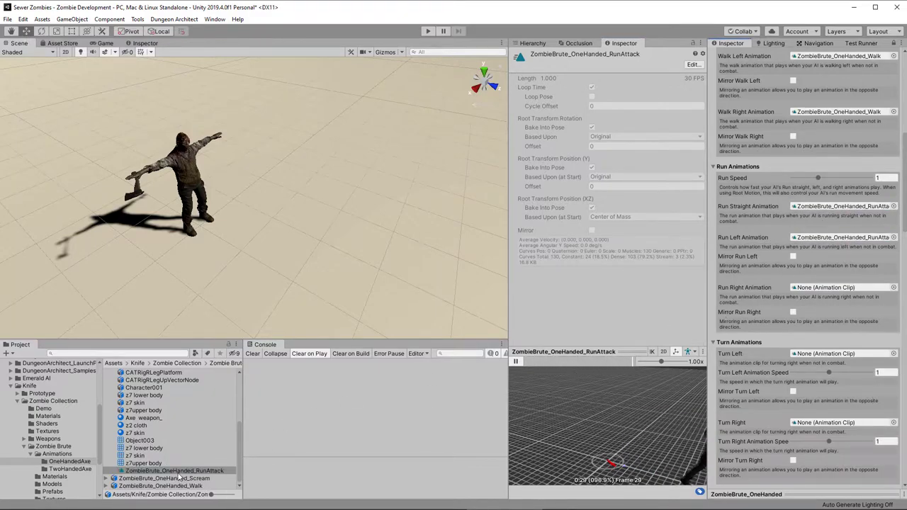
left_click_drag(181, 472, 822, 289)
scroll(787, 321, "down", 5)
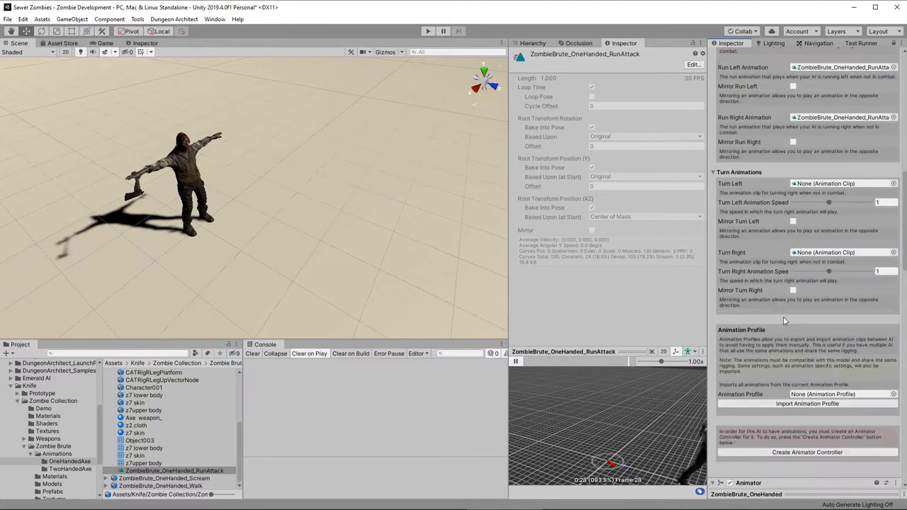
scroll(128, 422, "up", 2)
Use the Walk clip for Turn Left and Turn Right, then show the Combat Movement settings.
left_click(107, 418)
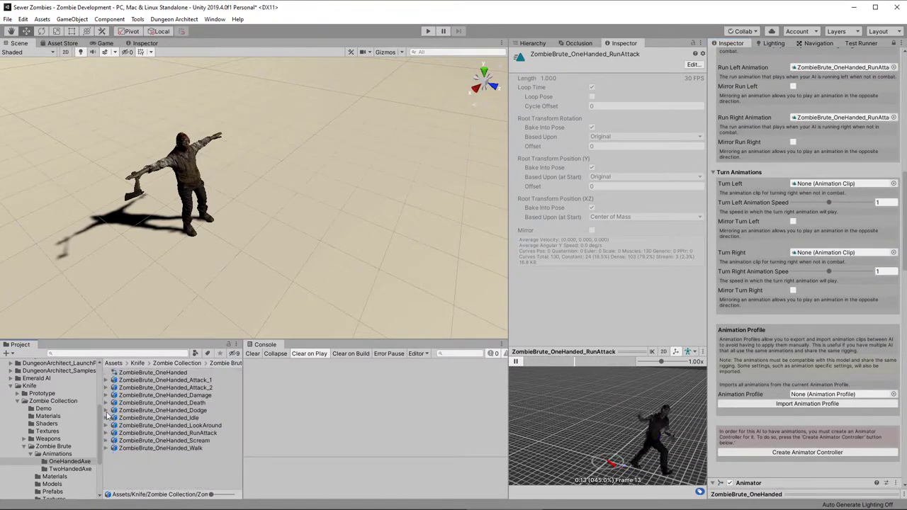
left_click(107, 449)
scroll(163, 439, "down", 3)
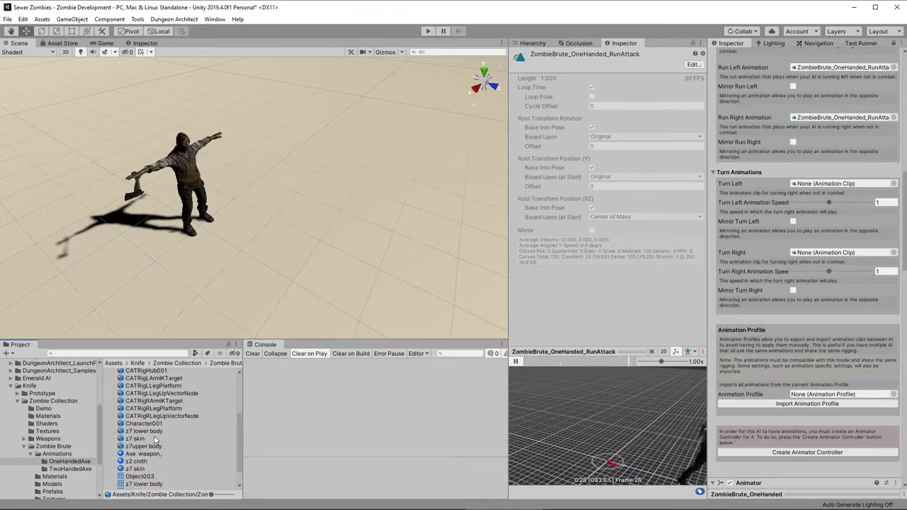
scroll(152, 435, "down", 2)
left_click_drag(156, 486, 861, 187)
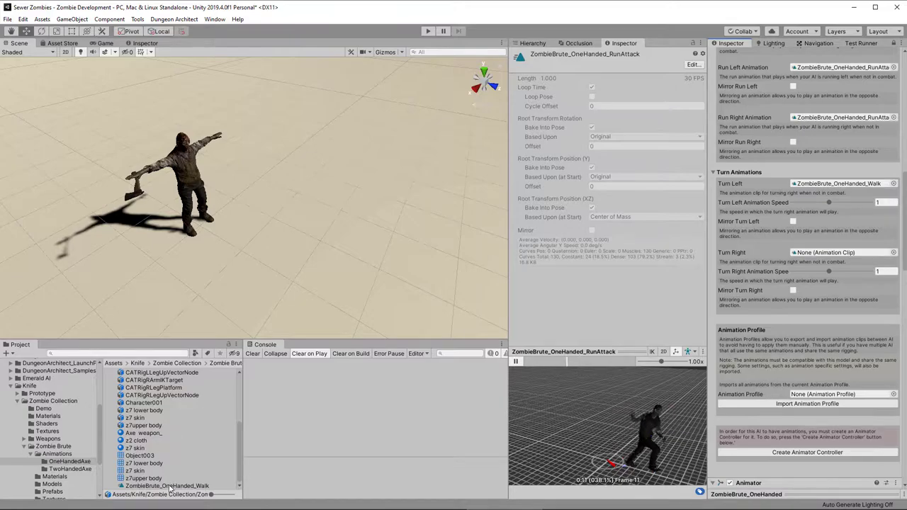
left_click_drag(170, 486, 830, 256)
scroll(792, 248, "up", 10)
left_click(833, 134)
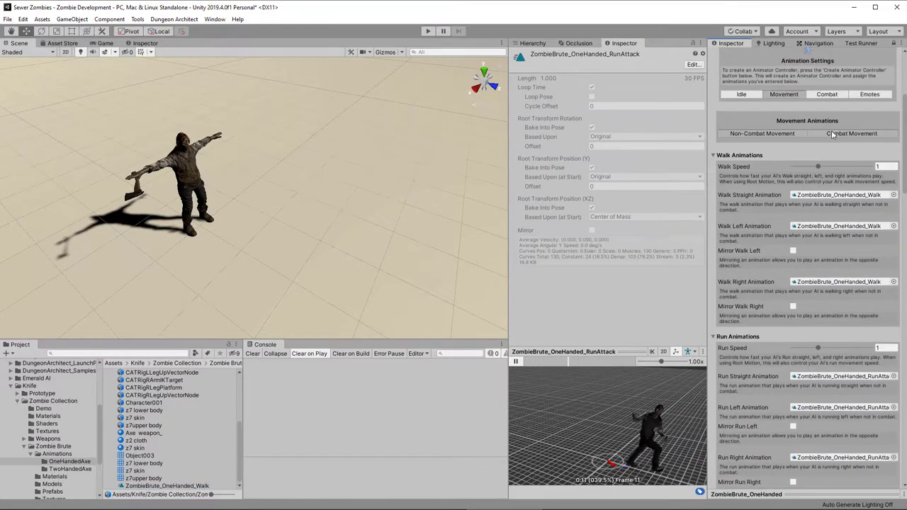
Assign the Walk clip to the combat walk straight, left, right and back slots, reversing walk back.
scroll(149, 425, "down", 5)
left_click(160, 453)
scroll(160, 488, "up", 5)
left_click_drag(160, 488, 853, 204)
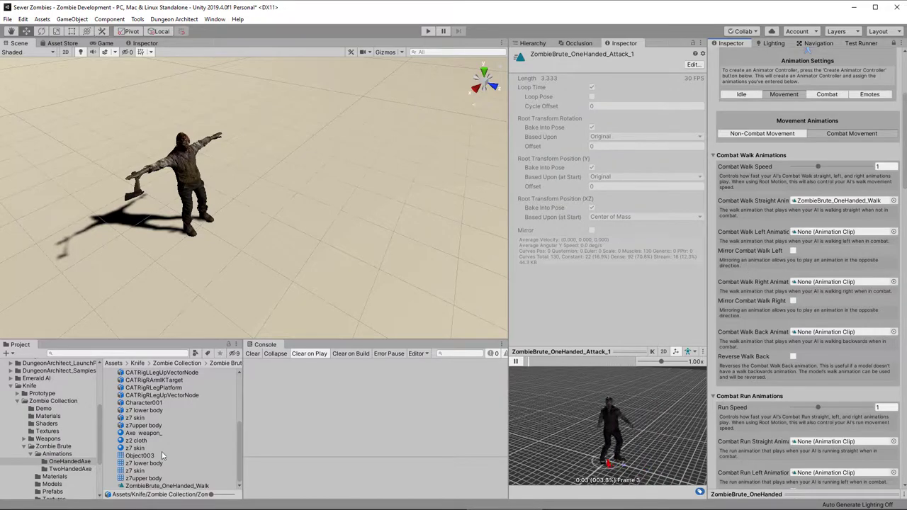
left_click_drag(151, 487, 837, 233)
left_click_drag(201, 489, 838, 284)
left_click_drag(197, 489, 809, 342)
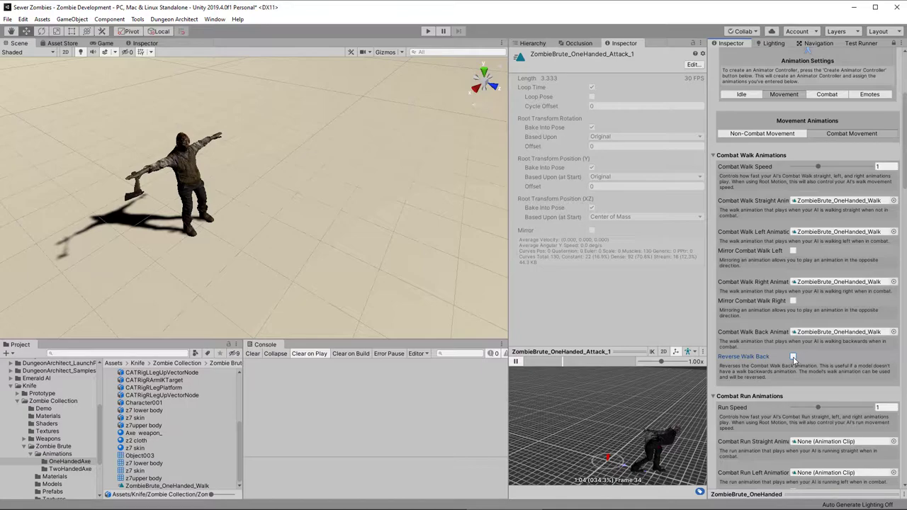
left_click(794, 357)
Assign the RunAttack clip to the combat run animation slots.
scroll(771, 386, "down", 5)
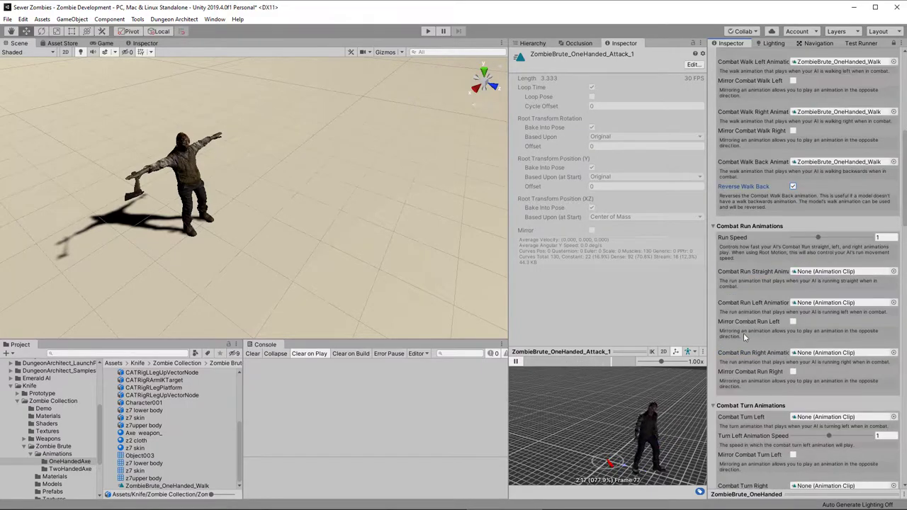
left_click_drag(174, 470, 837, 302)
scroll(801, 319, "down", 2)
left_click(114, 486)
left_click_drag(167, 487, 836, 332)
left_click_drag(166, 487, 835, 403)
scroll(837, 397, "up", 10)
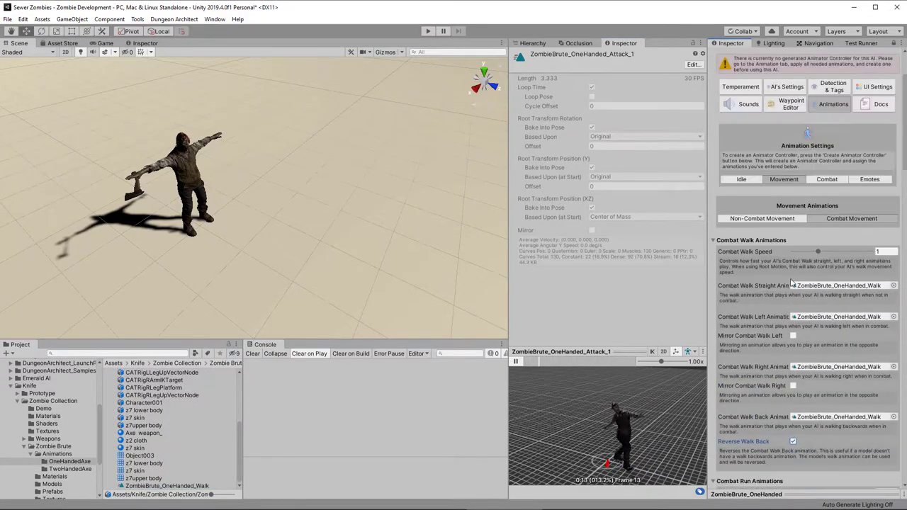
Add a second attack entry and set Attack_1 and Attack_2 as the zombie's attack animations.
left_click(827, 180)
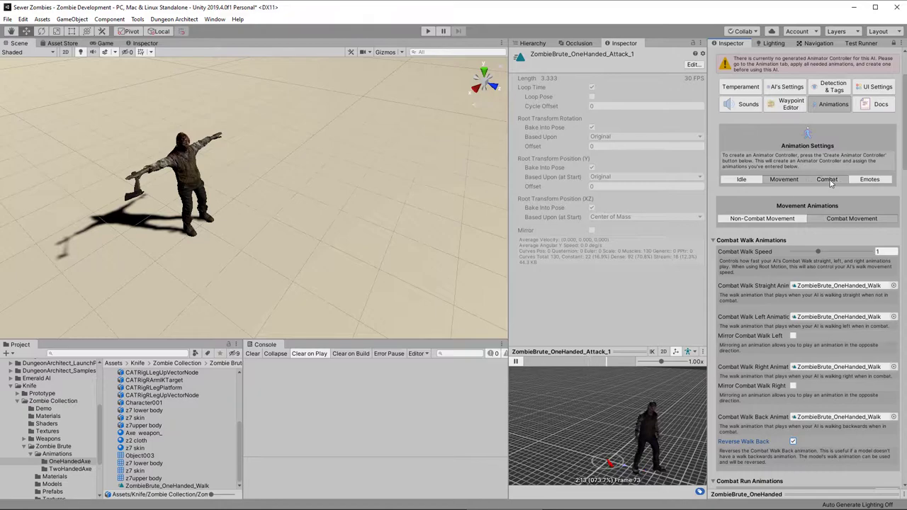
left_click(874, 309)
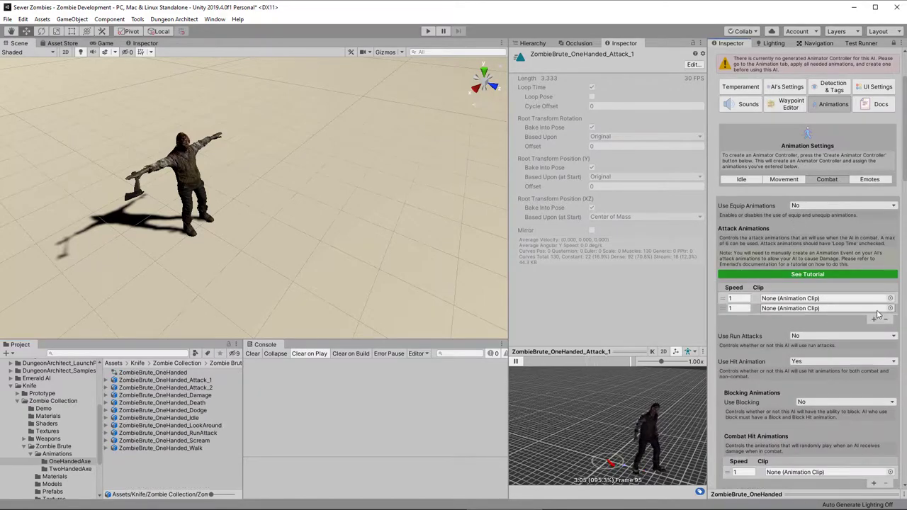
left_click(106, 381)
scroll(151, 411, "down", 3)
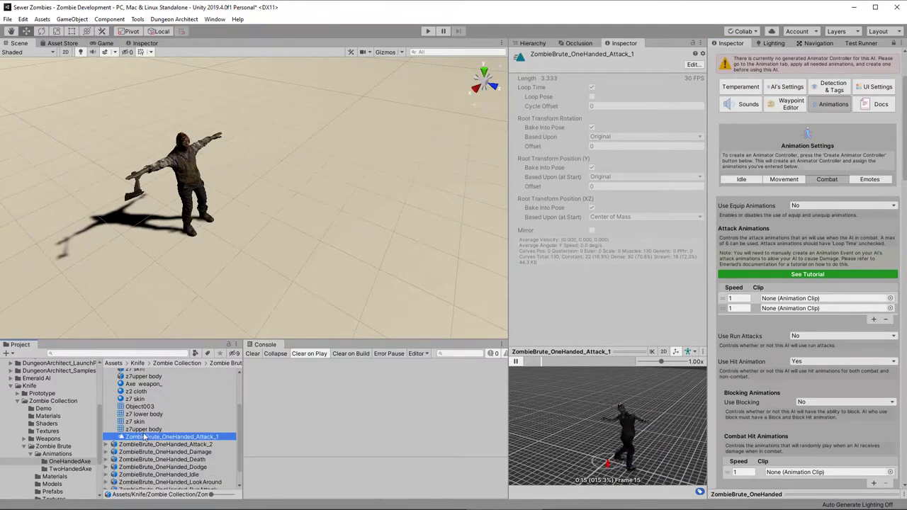
left_click_drag(149, 437, 774, 299)
left_click(107, 444)
scroll(150, 429, "down", 3)
left_click_drag(149, 426, 812, 309)
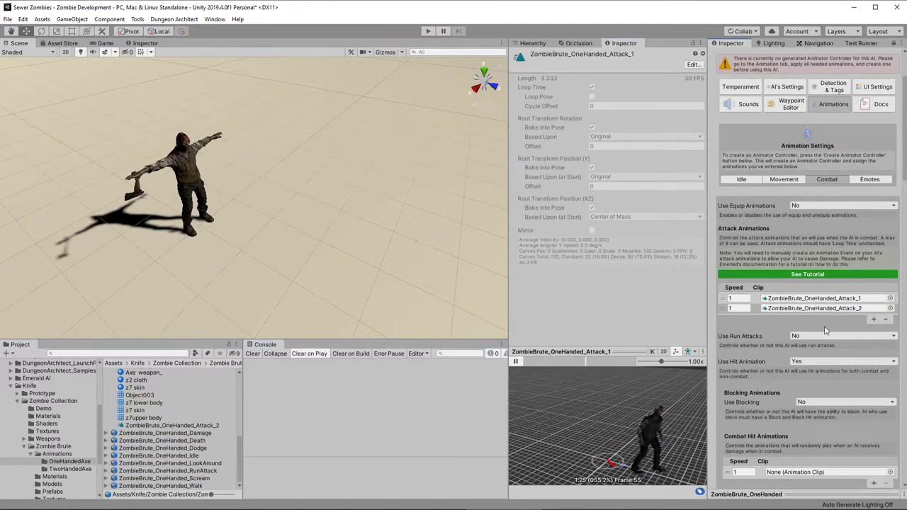
scroll(826, 331, "down", 3)
left_click(516, 361)
scroll(816, 327, "down", 5)
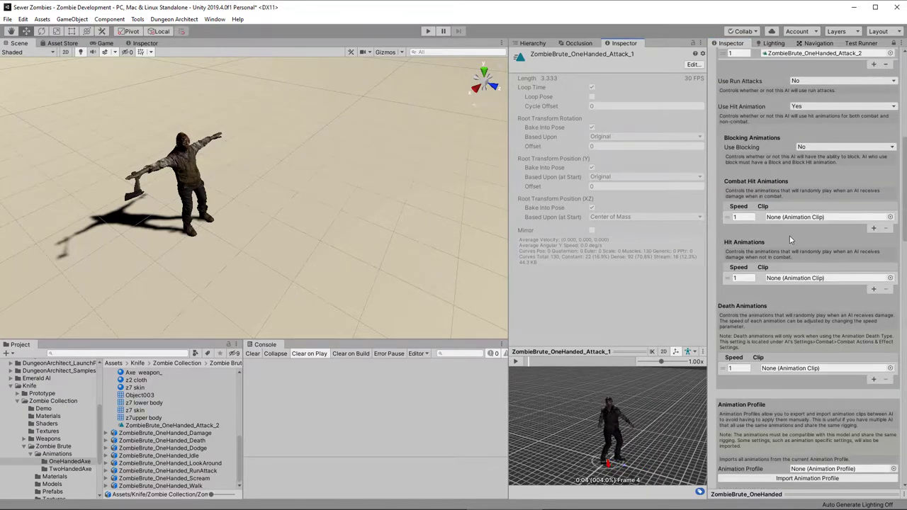
scroll(144, 424, "up", 3)
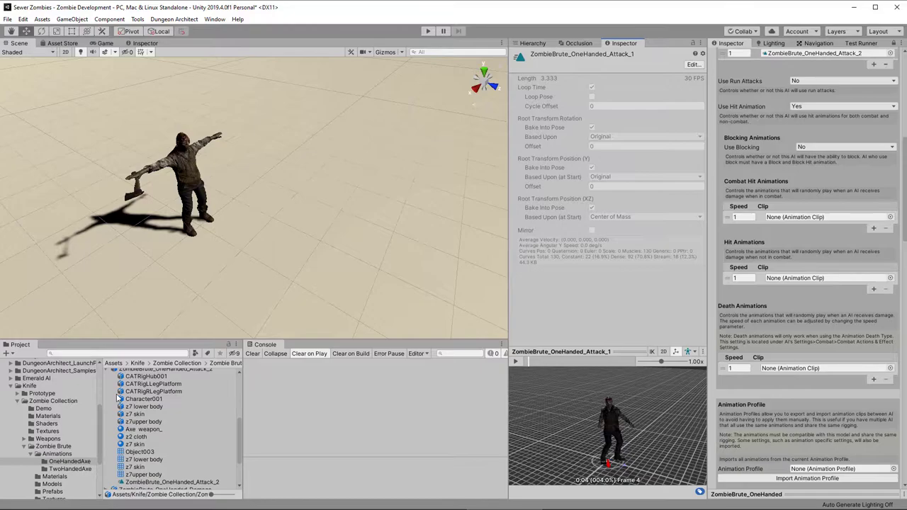
scroll(118, 399, "up", 2)
scroll(110, 397, "up", 7)
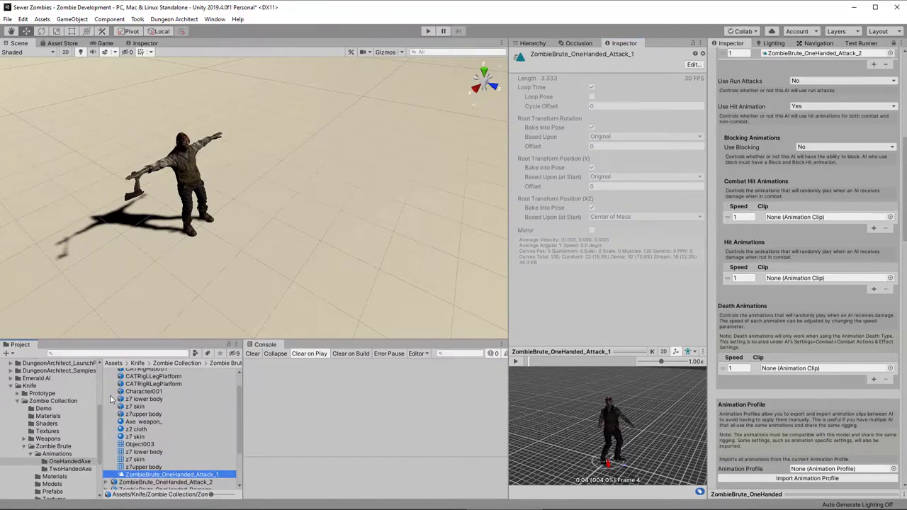
Put the Damage clip in both hit animation slots and Death as the death animation.
left_click(110, 381)
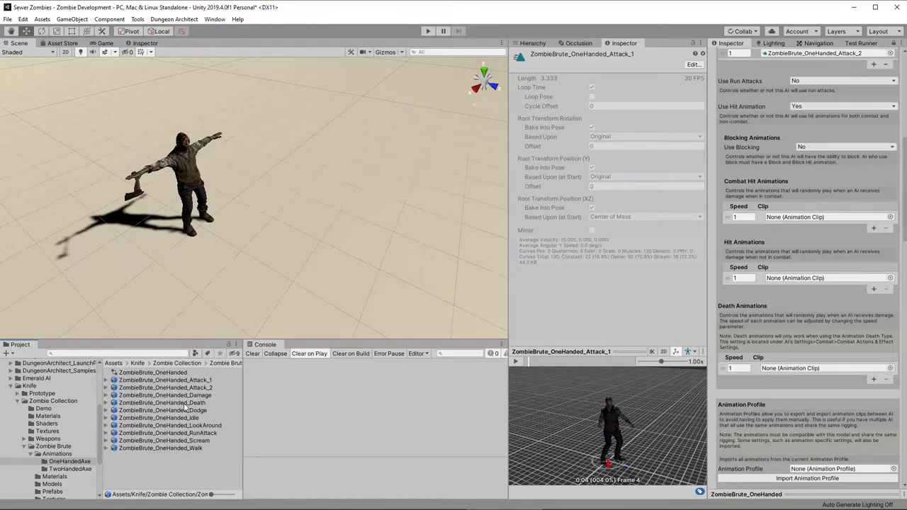
left_click(106, 396)
scroll(141, 425, "down", 3)
left_click_drag(165, 433, 812, 218)
left_click_drag(144, 439, 816, 281)
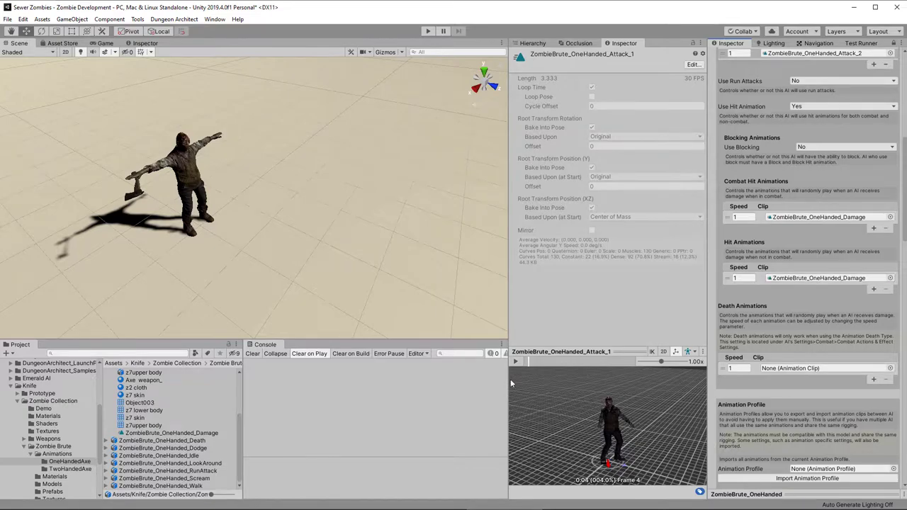
left_click(108, 441)
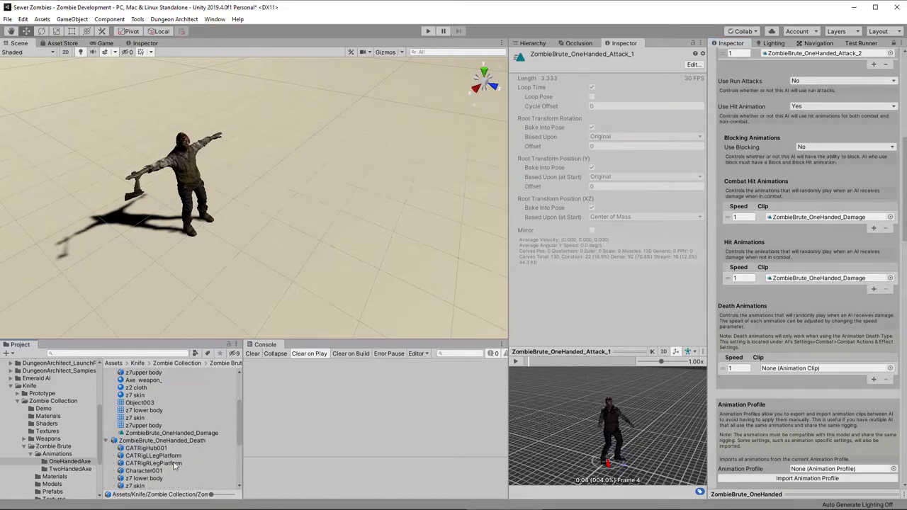
scroll(152, 465, "down", 4)
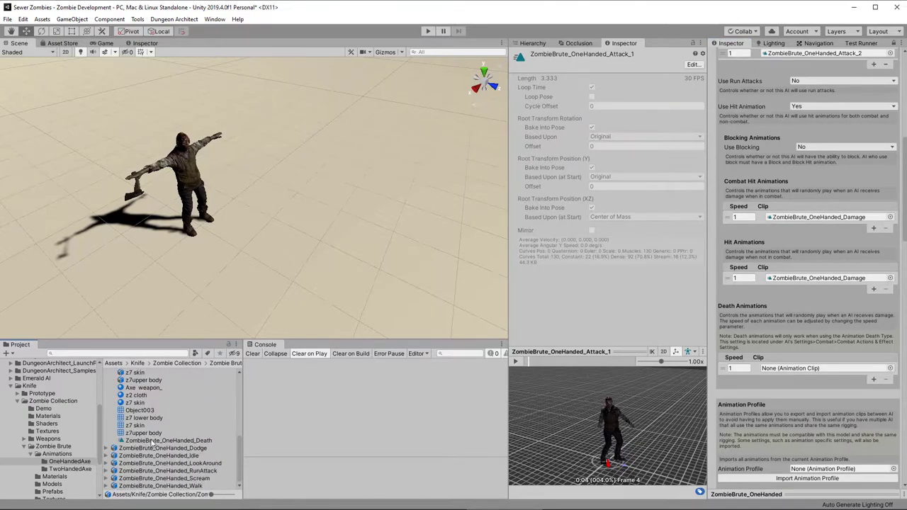
left_click_drag(151, 443, 811, 416)
scroll(812, 415, "up", 10)
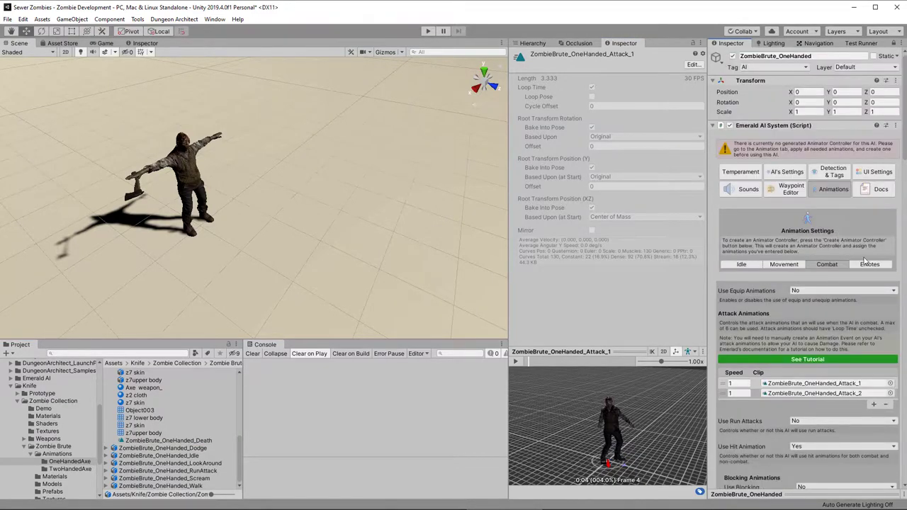
Create emote entry ID 0 using the ZombieBrute_OneHanded_Scream clip.
left_click(871, 264)
scroll(880, 276, "down", 3)
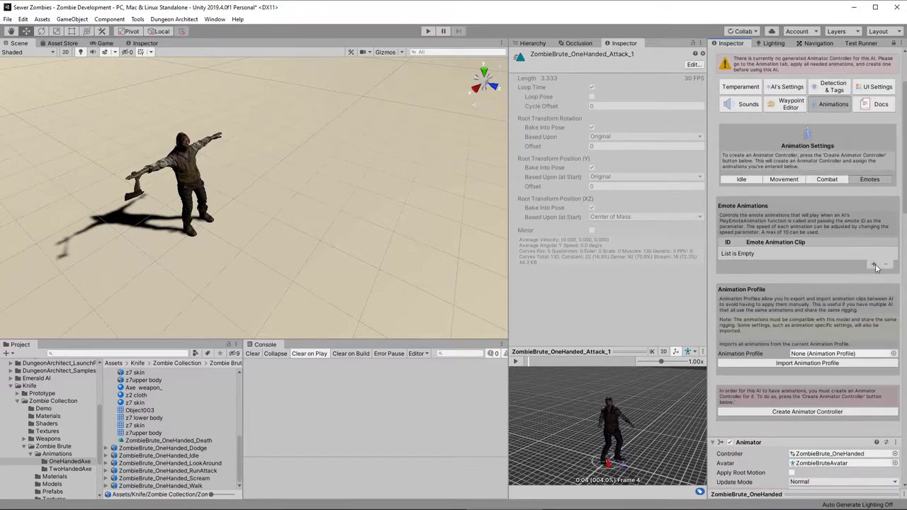
left_click(875, 264)
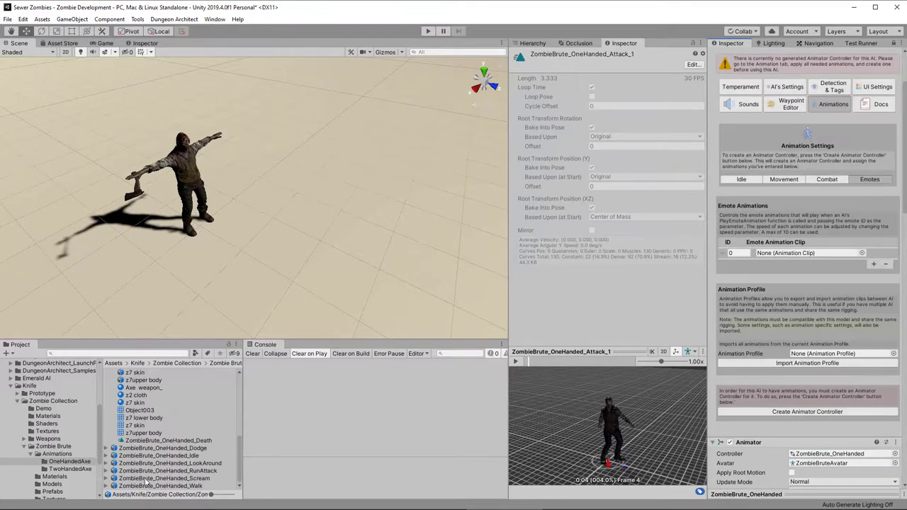
left_click(114, 479)
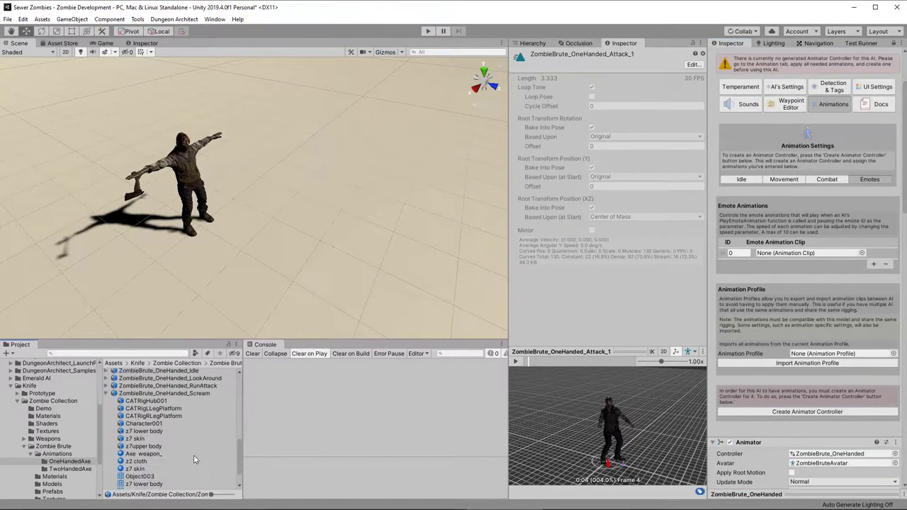
left_click_drag(157, 482, 826, 251)
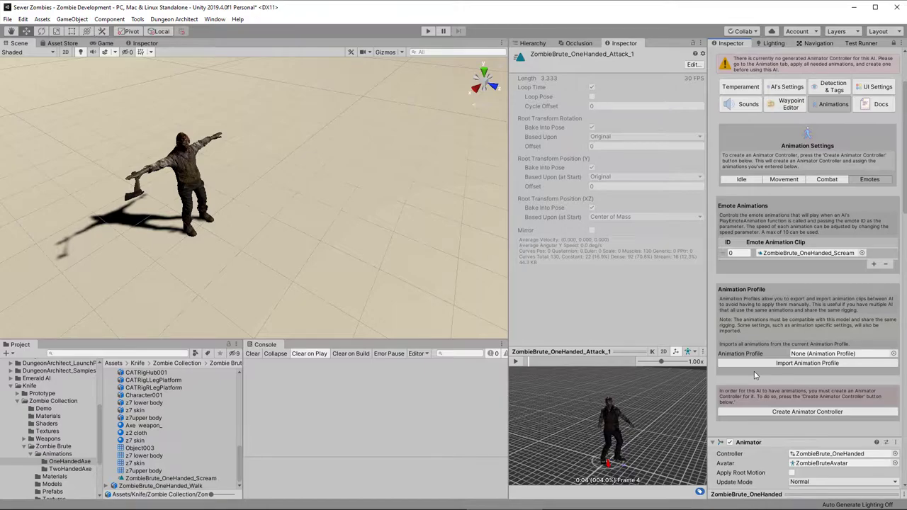
Create an _EmeraldAI folder in Assets for the new override controller.
left_click(802, 413)
left_click(69, 65)
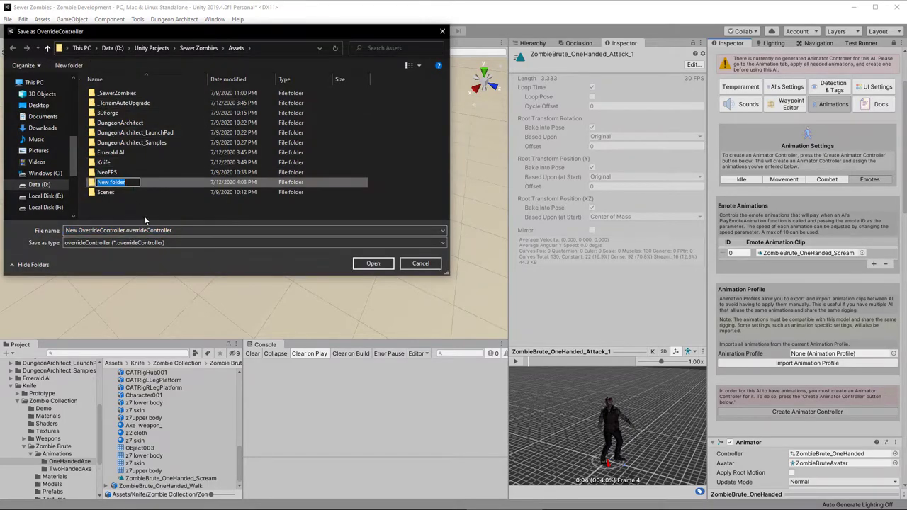
type("_EmeraldAI")
key("Return")
Create a ZombieCollection subfolder inside _EmeraldAI.
double_click(108, 93)
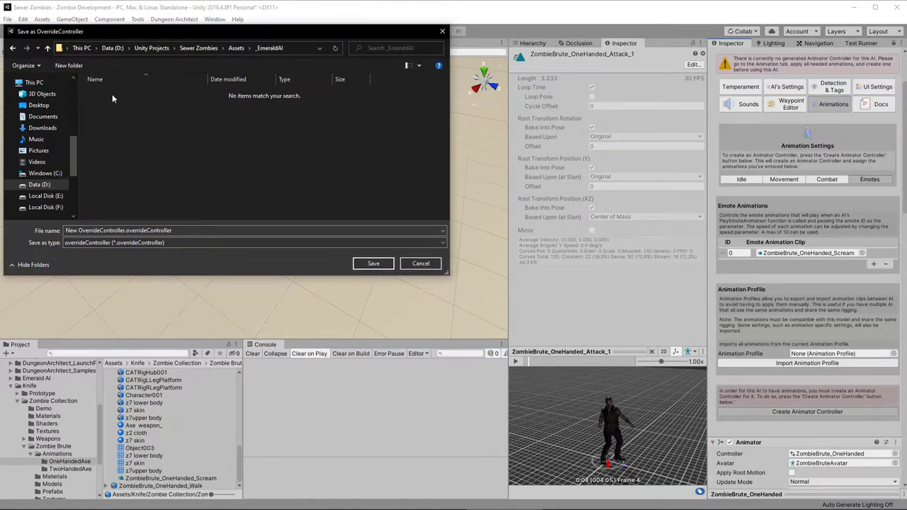
right_click(121, 127)
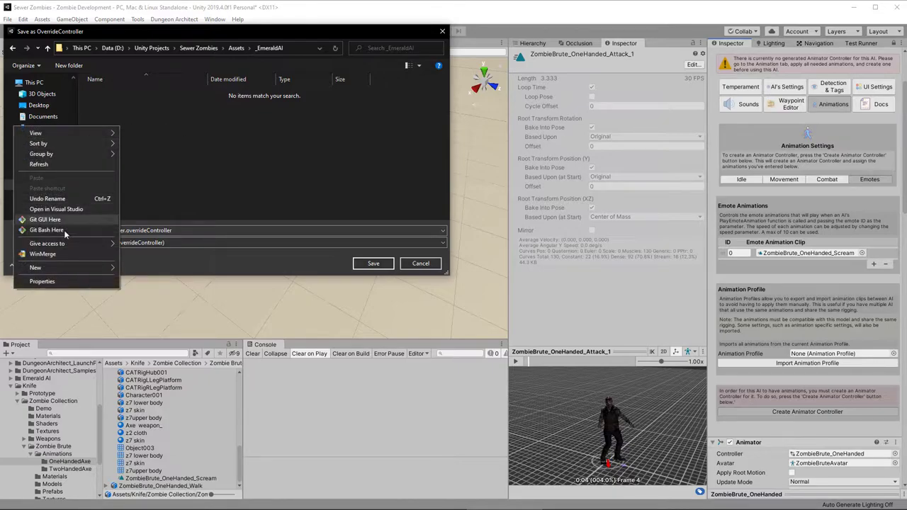
mouse_move(54, 267)
left_click(142, 268)
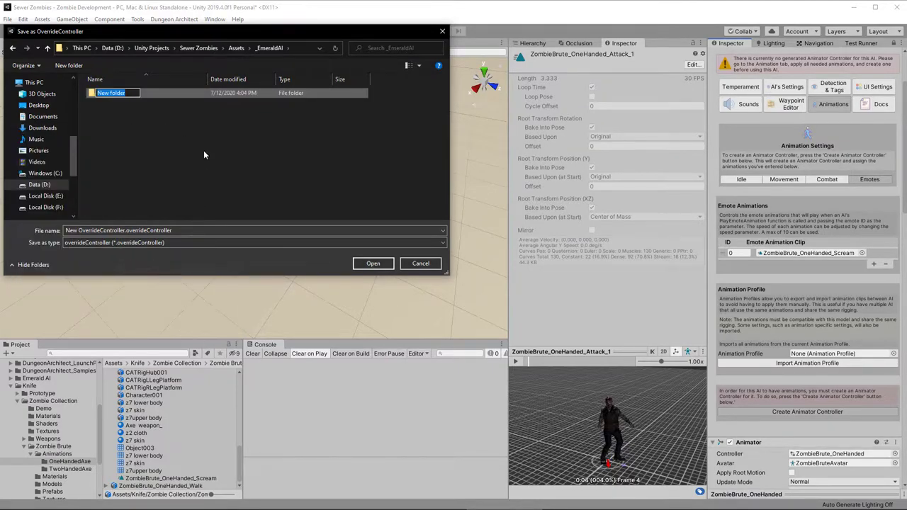
type("ZombieCollection")
key("Return")
Save the controller as ZombieBrute OverrideController in _EmeraldAI/ZombieCollection.
double_click(107, 94)
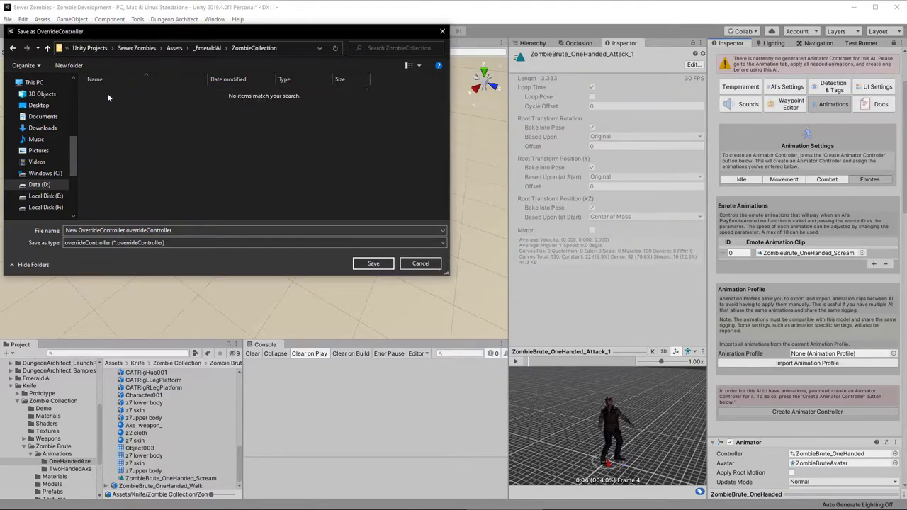
left_click_drag(78, 230, 32, 229)
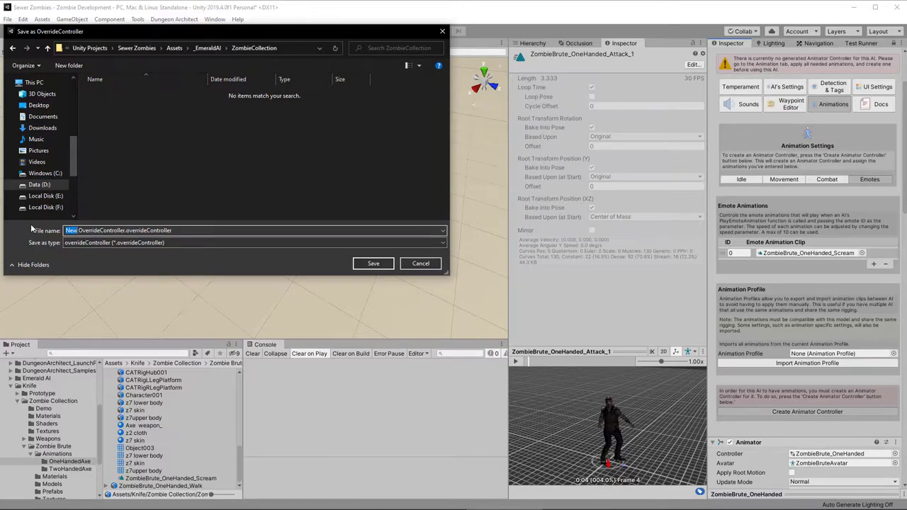
type("ZombieBrute")
key("Return")
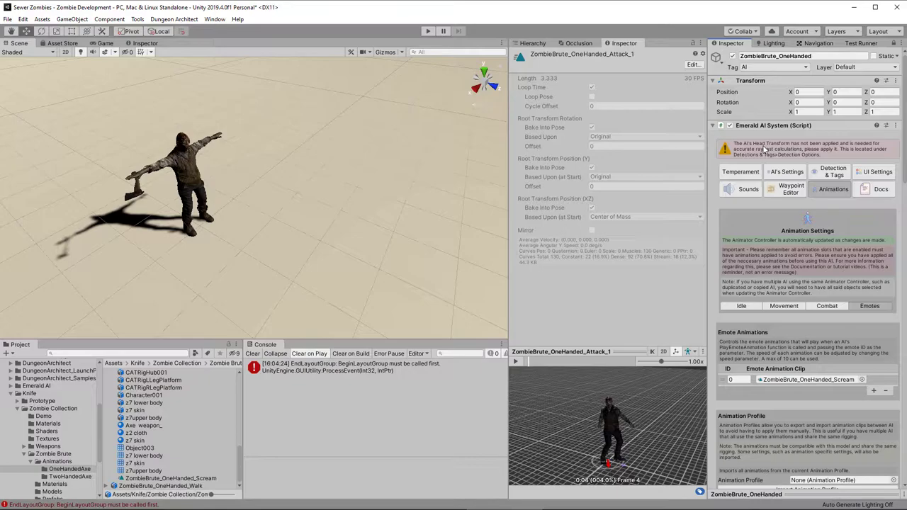
Expand the ZombieBrute_OneHanded rig in the Hierarchy down to the CATRigHub003 head bone.
left_click(835, 176)
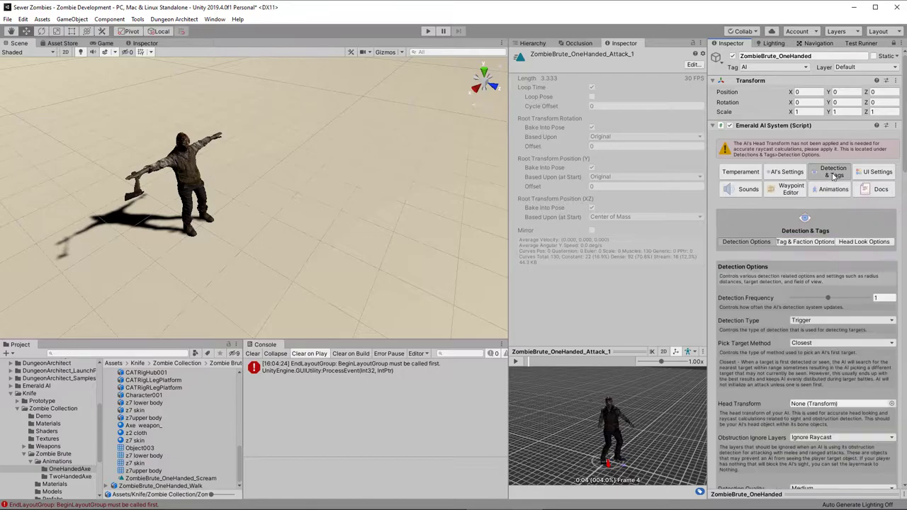
scroll(825, 366, "down", 3)
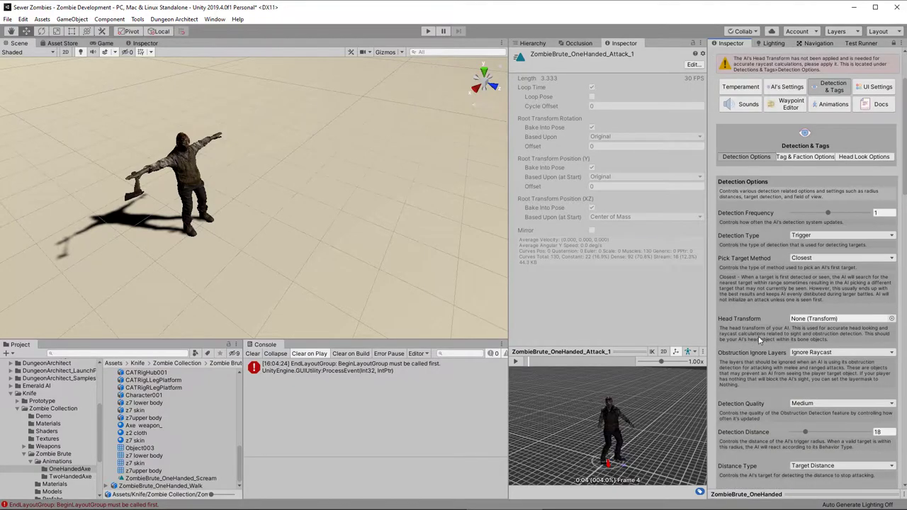
left_click(532, 43)
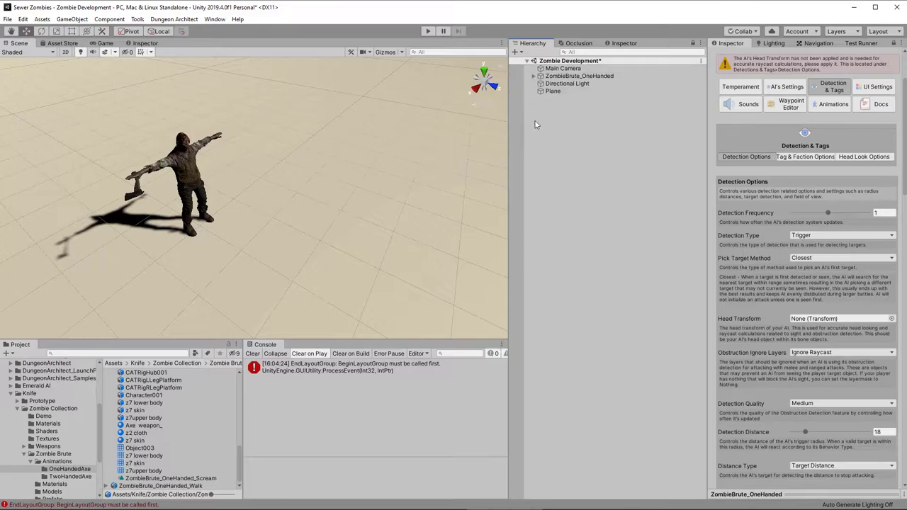
left_click(536, 76)
left_click(536, 77)
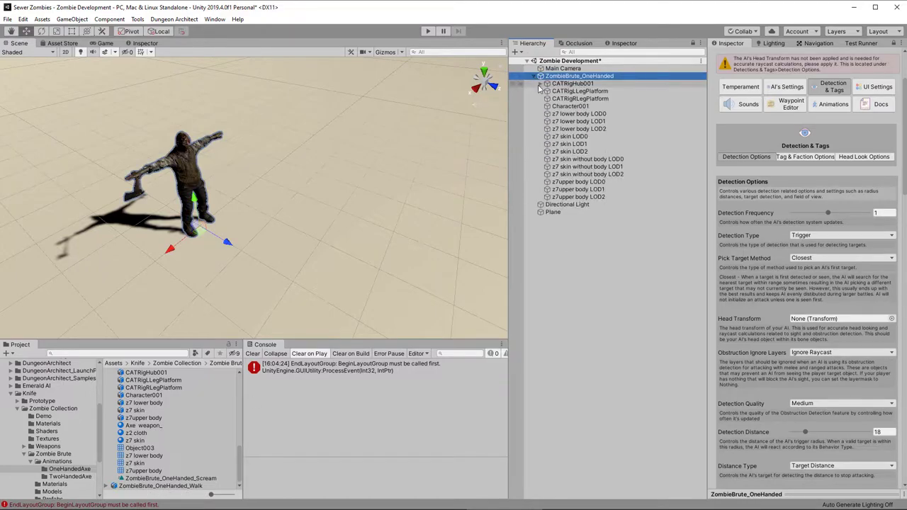
left_click(541, 84)
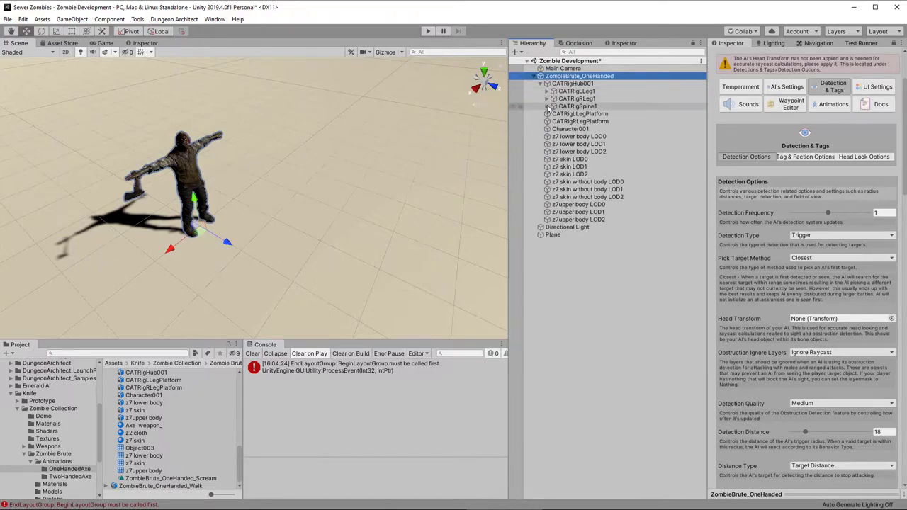
left_click(553, 107)
left_click(551, 115)
left_click(553, 114)
left_click(560, 121)
left_click(567, 144)
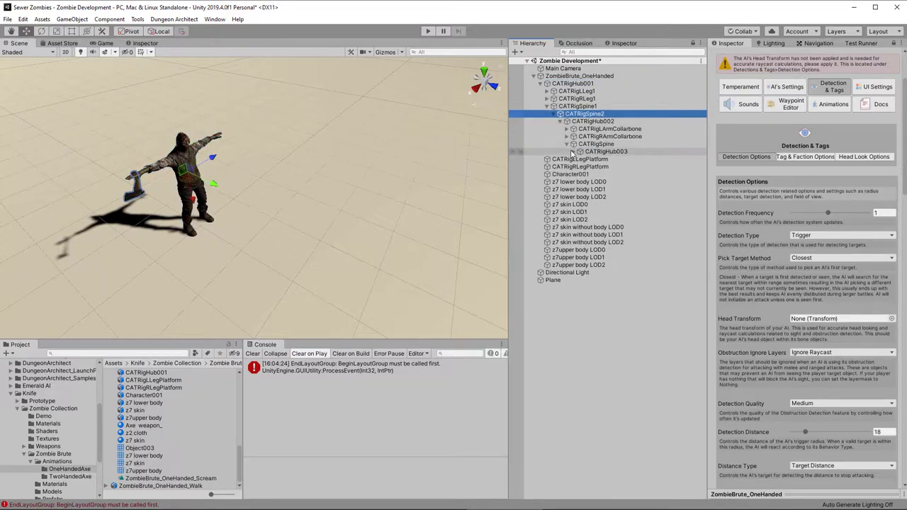
left_click(573, 152)
double_click(599, 161)
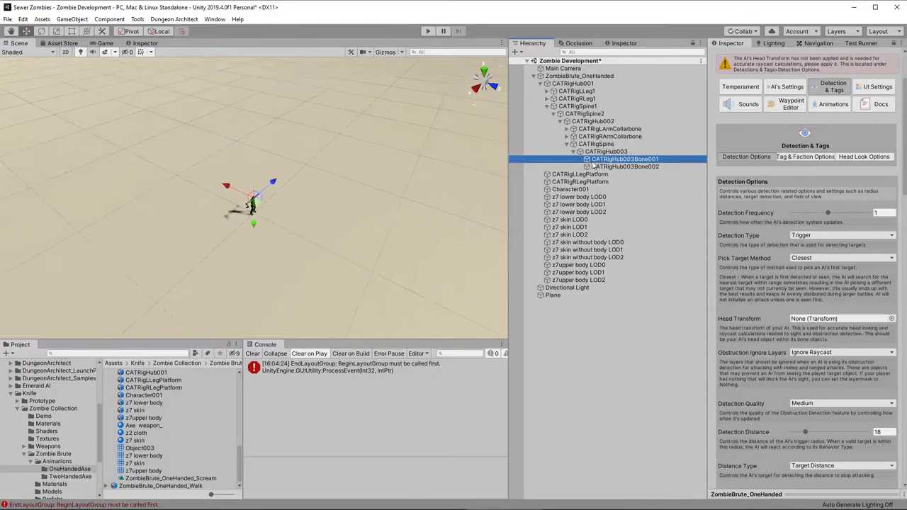
Select the CATRigHub003 head bone and rotate it slightly in the Scene view.
scroll(210, 248, "up", 6)
mouse_move(234, 200)
left_mouse_down("alt")
mouse_move(225, 174)
mouse_move(230, 210)
mouse_move(241, 184)
left_mouse_up("alt")
scroll(231, 210, "up", 6)
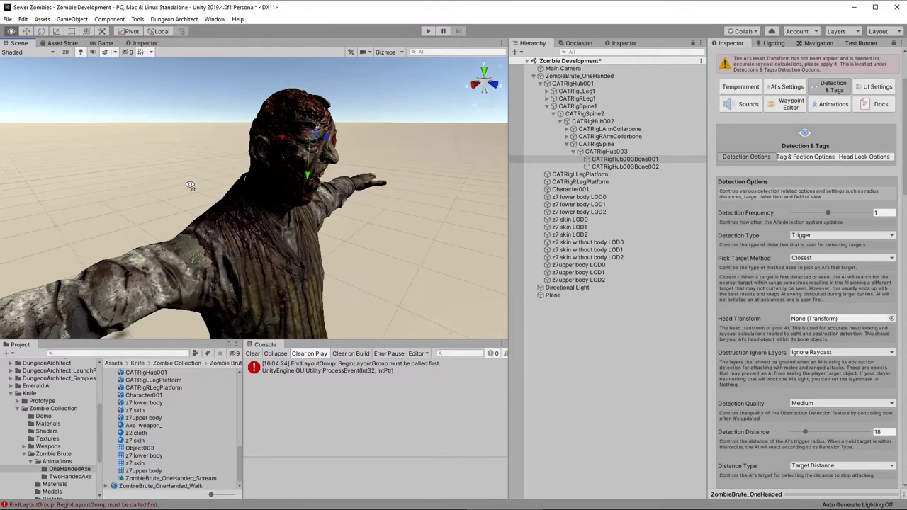
left_click(604, 154)
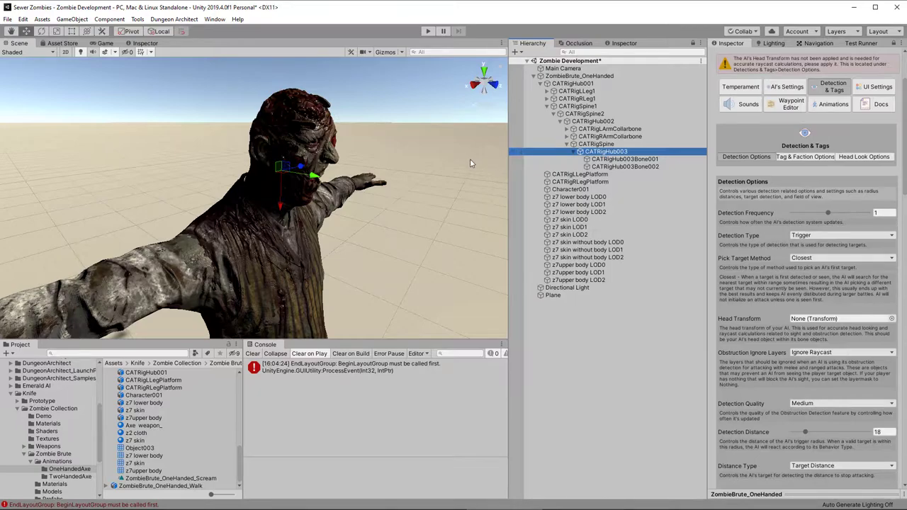
key("e")
mouse_move(270, 177)
left_mouse_down()
mouse_move(301, 179)
mouse_move(275, 177)
left_mouse_up()
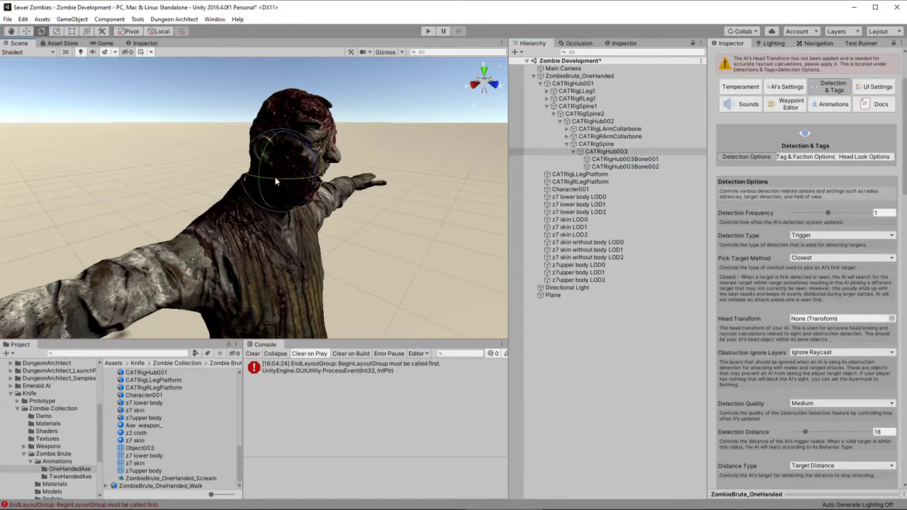
Rename CATRigHub003 to Head and assign it as the Head Transform.
left_click(603, 152)
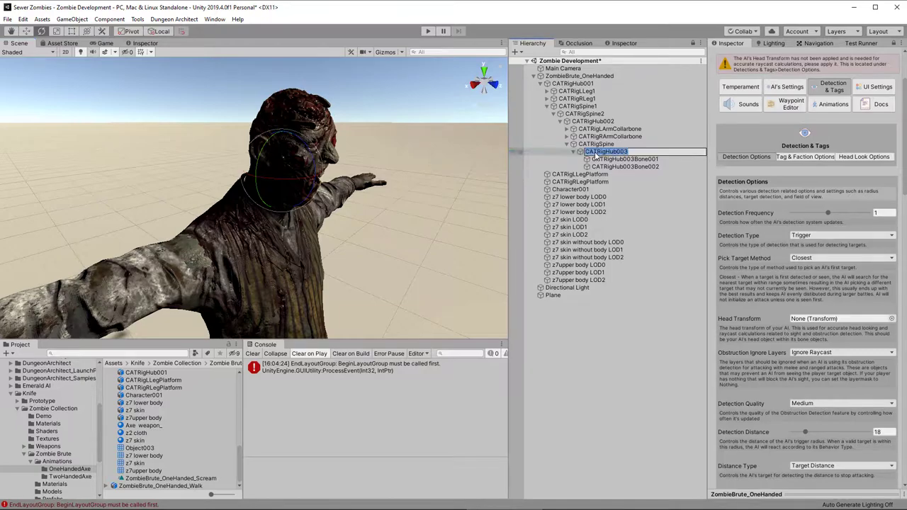
type("Head")
key("Return")
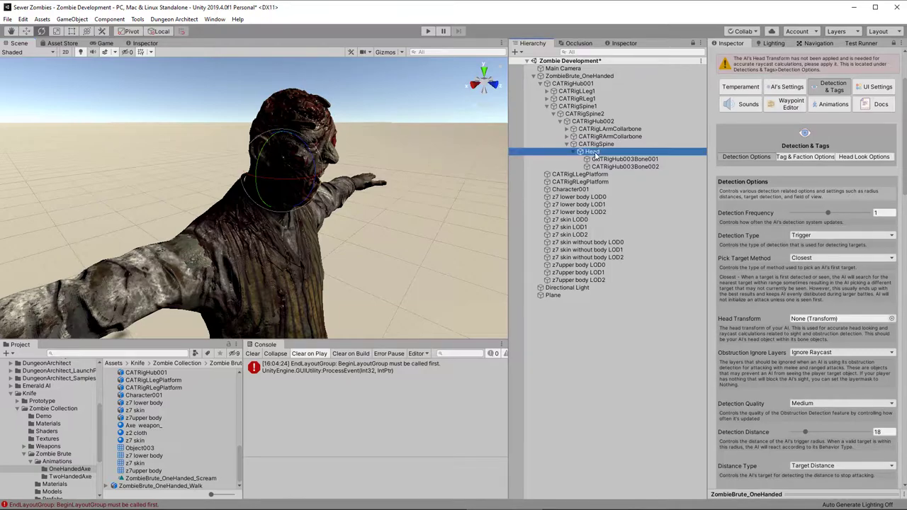
left_click_drag(594, 153, 854, 318)
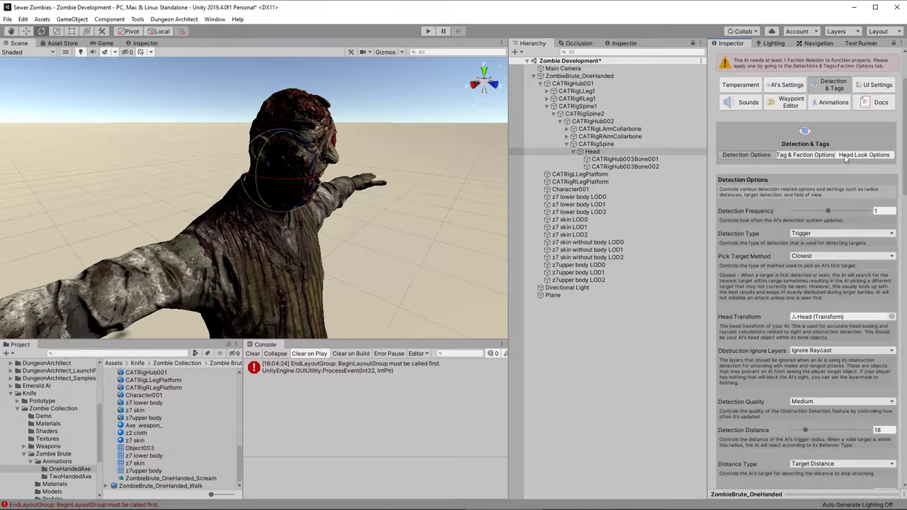
Set the follower tag to Untagged in the Tags settings.
left_click(806, 155)
scroll(795, 271, "down", 5)
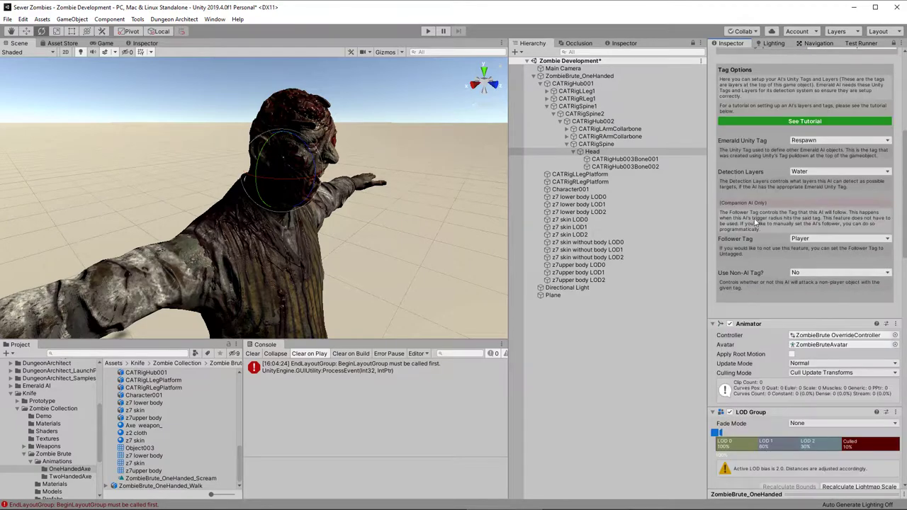
left_click(822, 239)
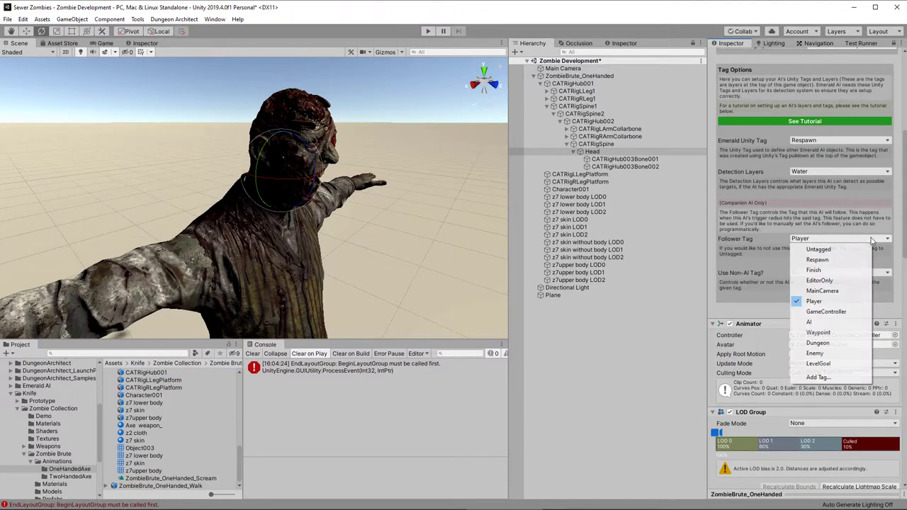
left_click(828, 248)
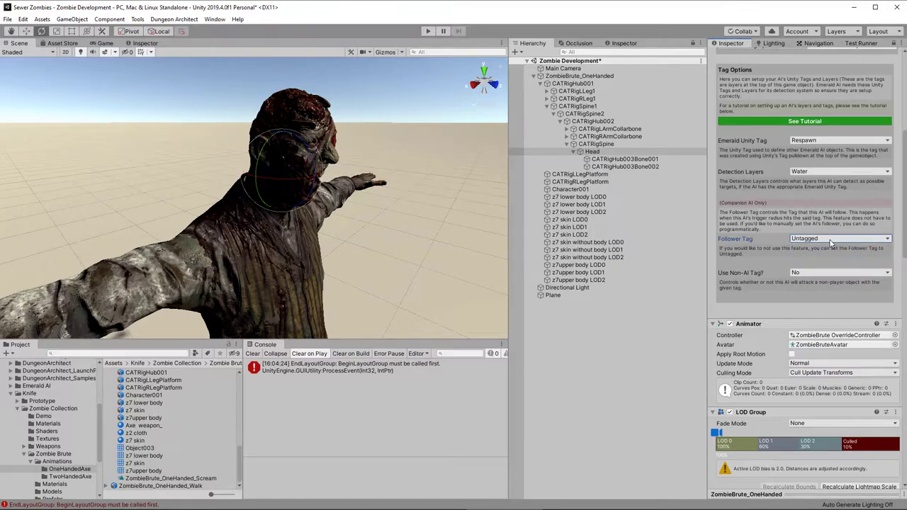
Reset the detection layers, then enable CharacterControllers plus one additional layer.
left_click(819, 172)
left_click(834, 182)
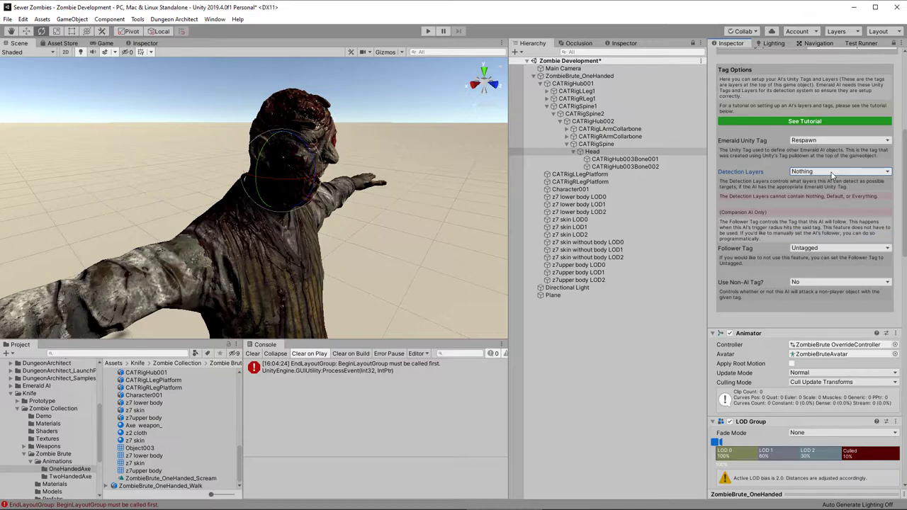
left_click(833, 173)
left_click(837, 307)
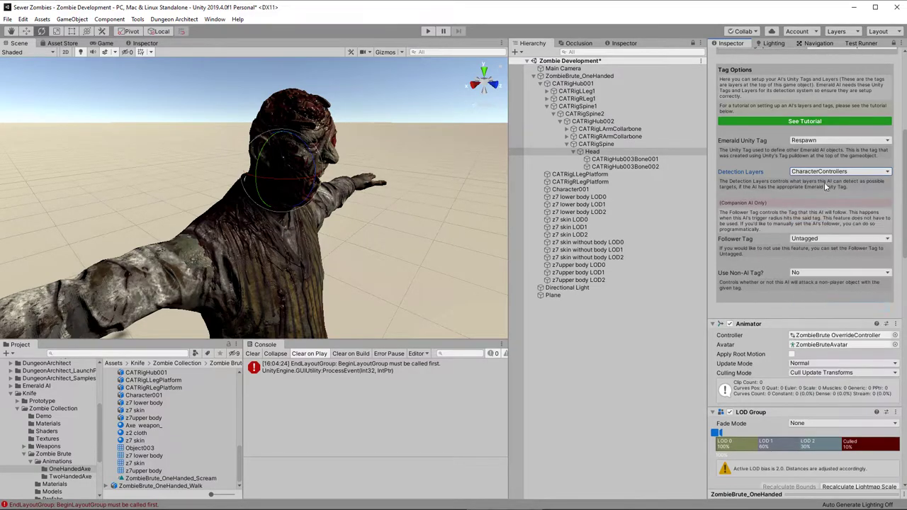
left_click(830, 172)
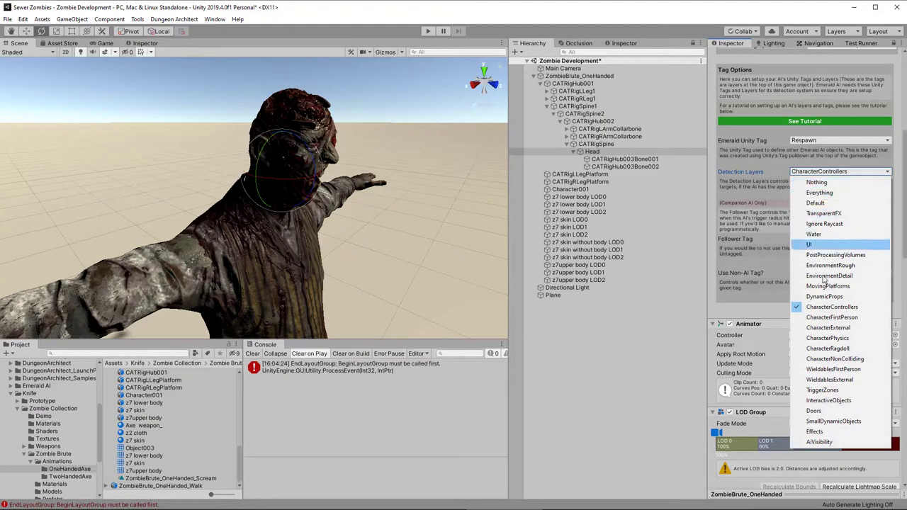
left_click(823, 442)
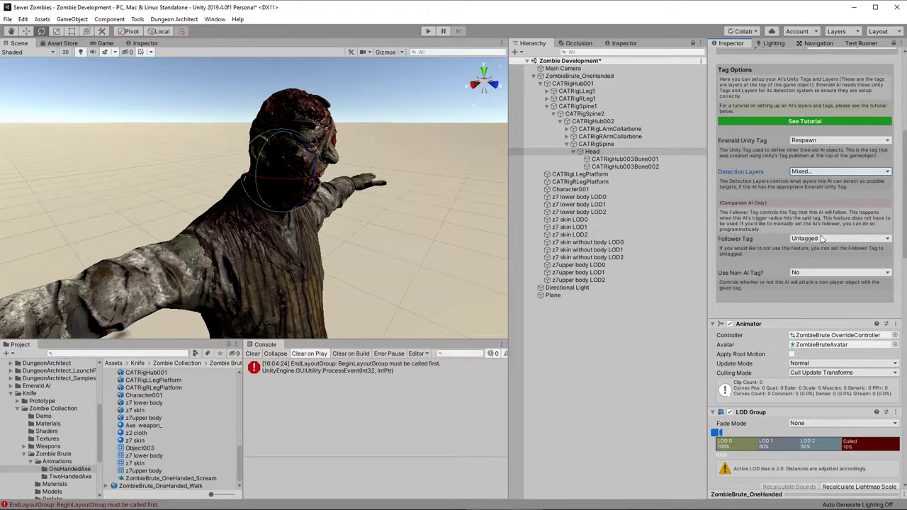
scroll(819, 216, "up", 3)
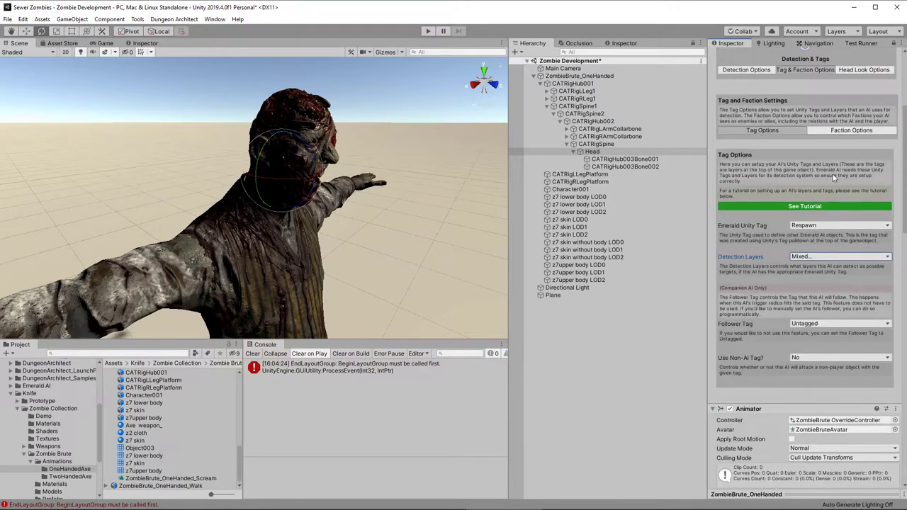
Add an AI faction relation and make the Undead relation Friendly.
left_click(850, 131)
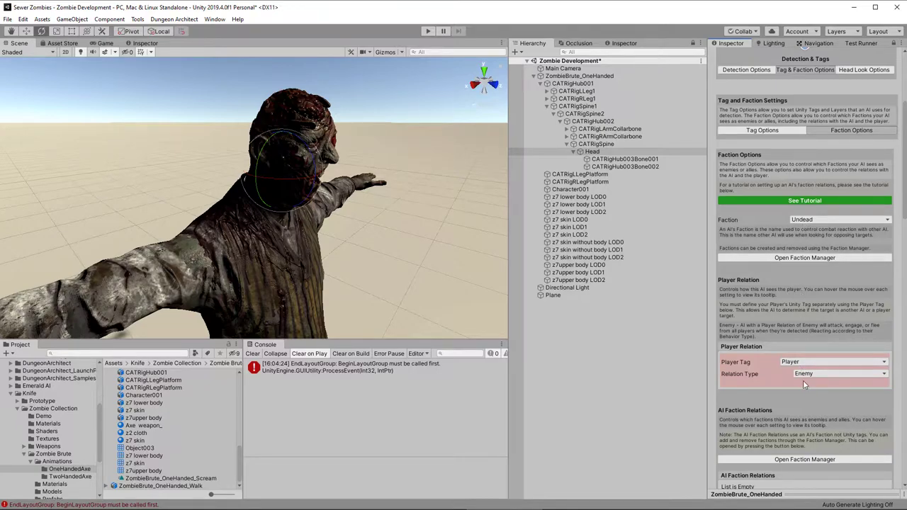
scroll(803, 380, "down", 3)
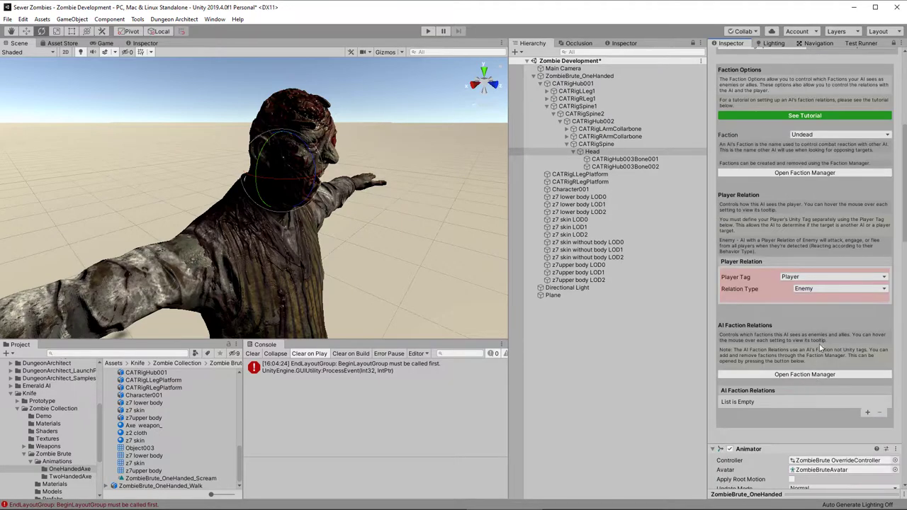
left_click(867, 413)
left_click(812, 426)
left_click(823, 458)
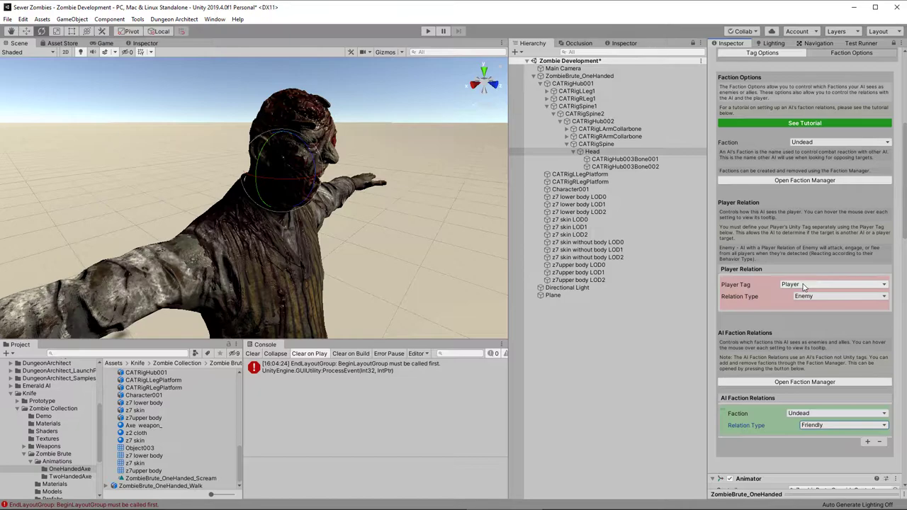
Set Use Head Look to Yes in Head Look Options.
scroll(803, 285, "up", 3)
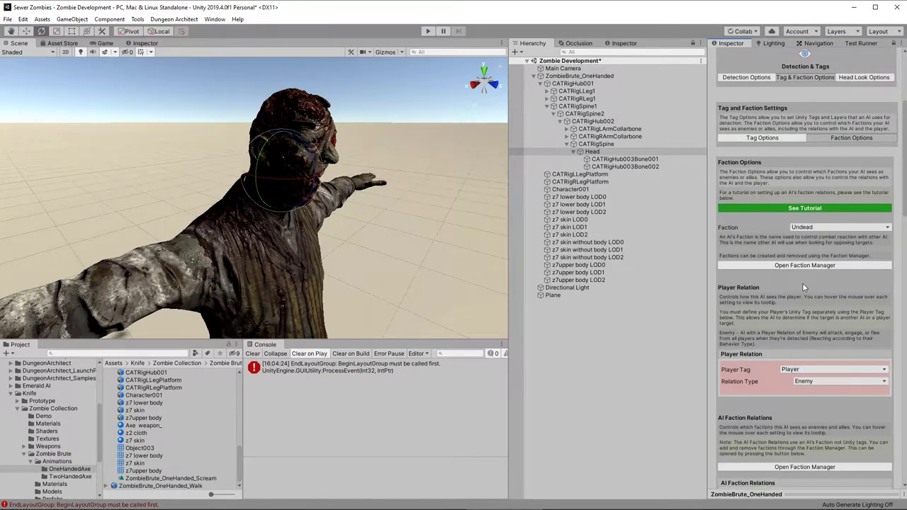
left_click(861, 77)
left_click(799, 154)
left_click(811, 175)
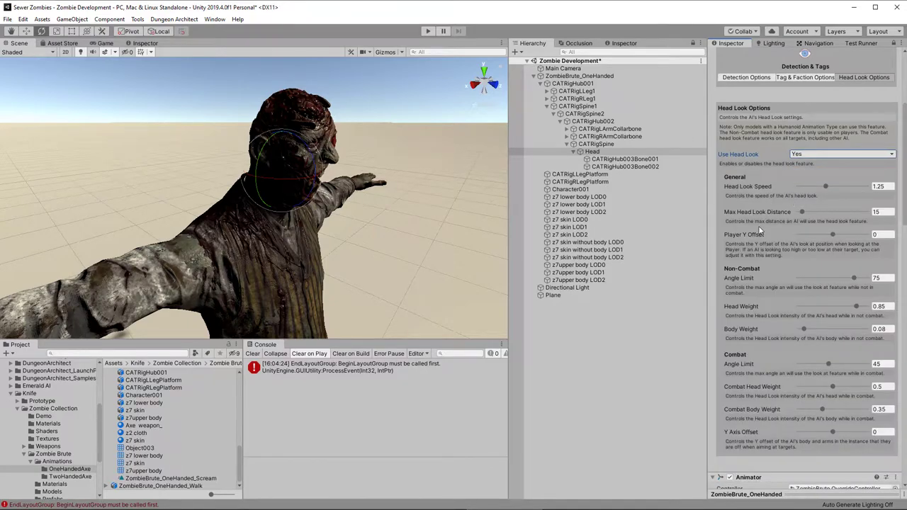
scroll(772, 145, "up", 5)
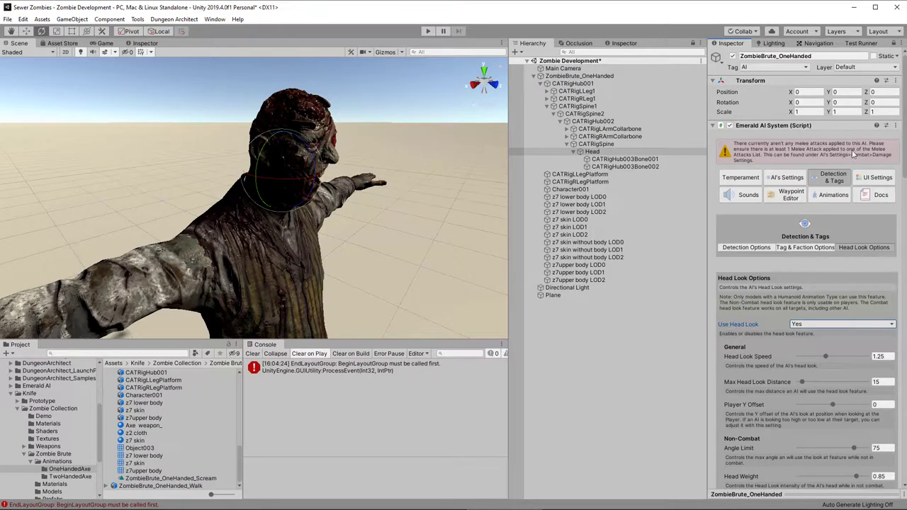
Add two melee attack entries in Combat settings, assigning Attack_2 to the second.
left_click(784, 183)
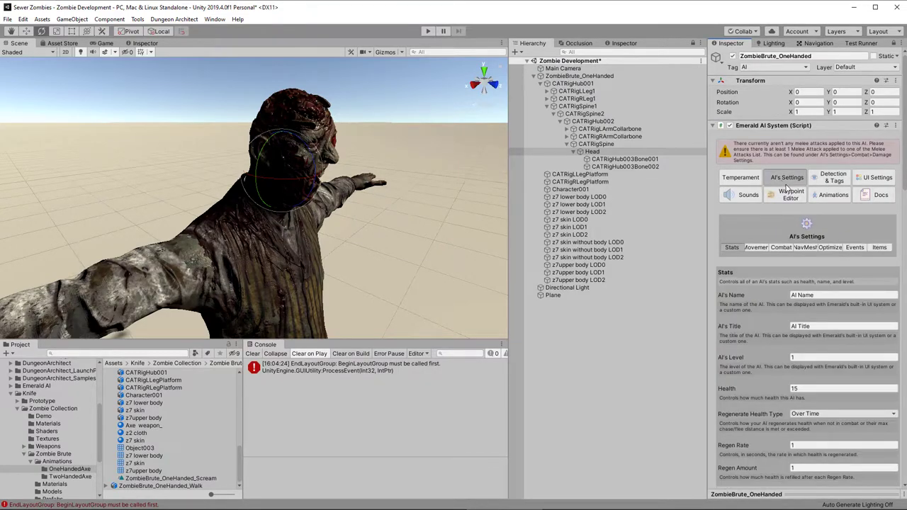
left_click(782, 248)
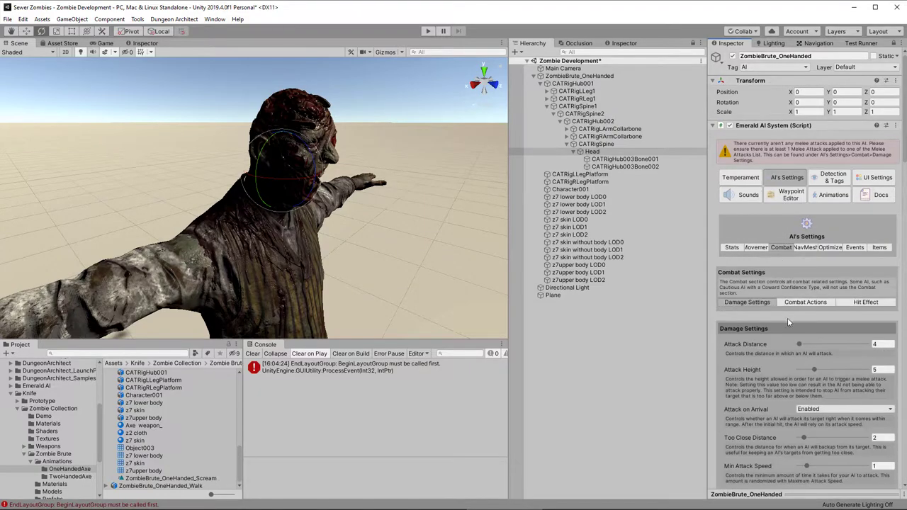
scroll(759, 332, "down", 15)
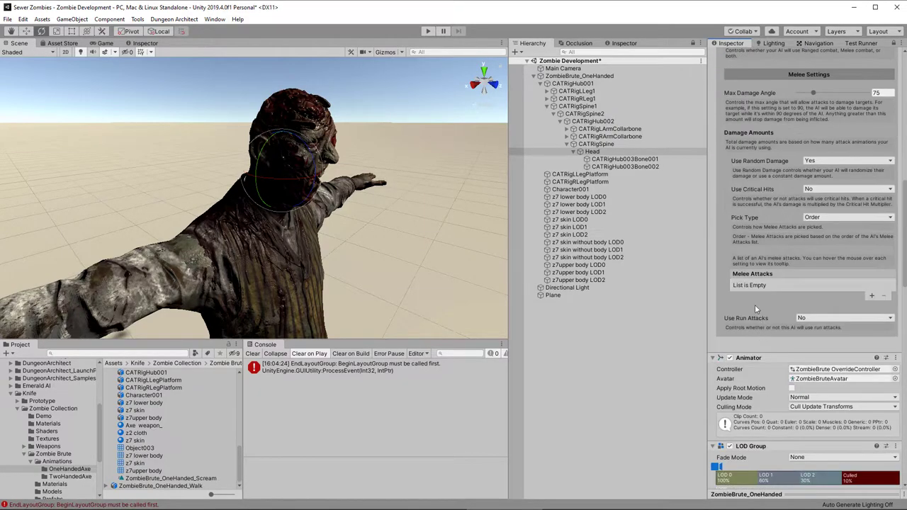
left_click(873, 296)
left_click(872, 314)
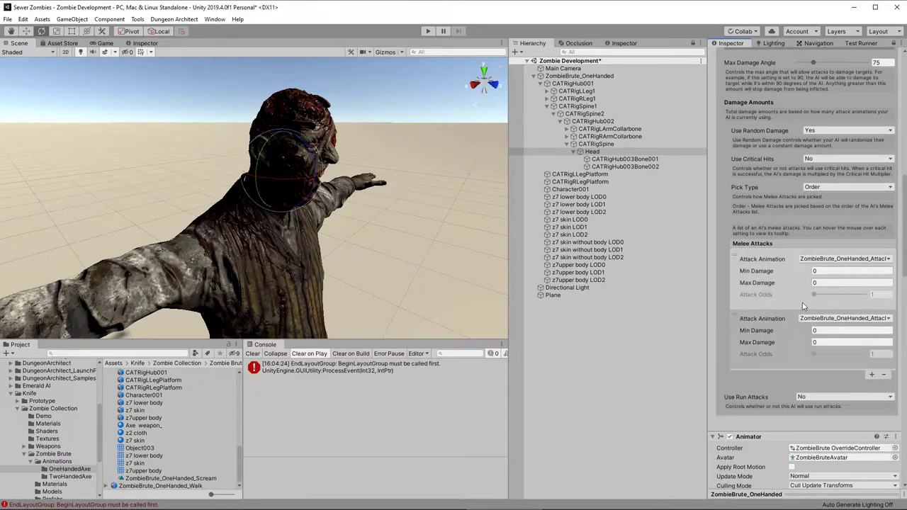
left_click(837, 319)
left_click(840, 341)
Give the first attack 15–30 damage, pick attacks by Odds, and set its odds to 80.
left_click(834, 271)
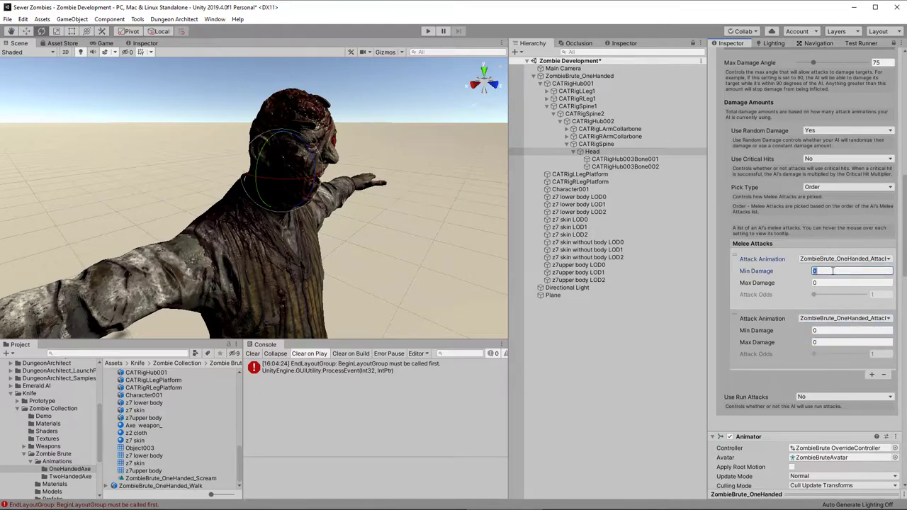
type("10")
type("15")
key("Tab")
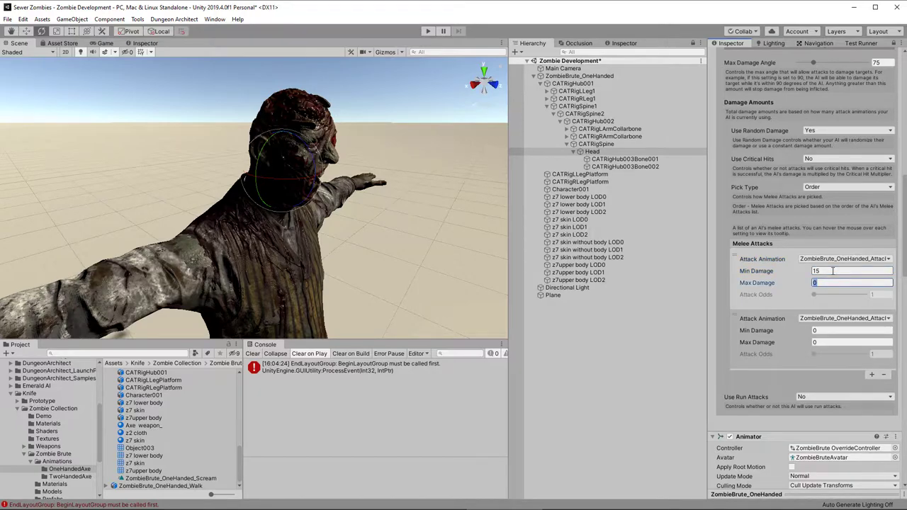
type("30")
left_click(825, 187)
left_click(825, 199)
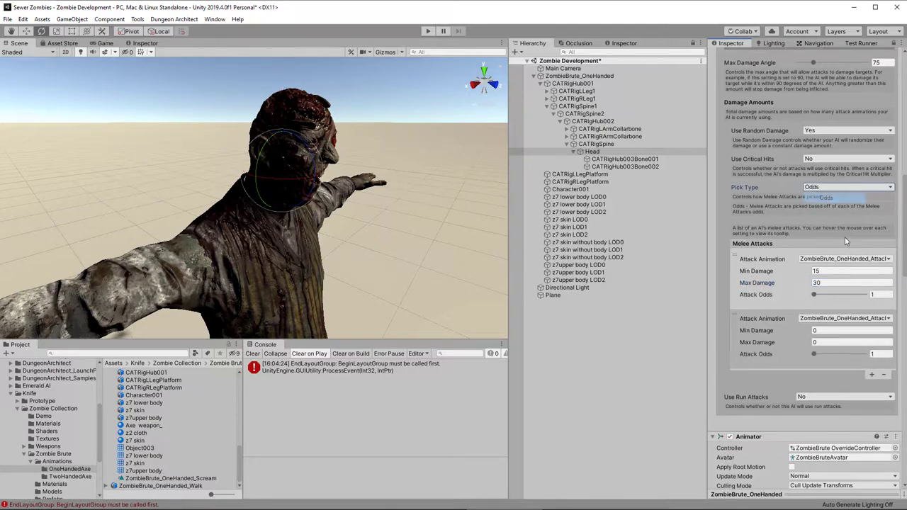
left_click(880, 295)
type("80")
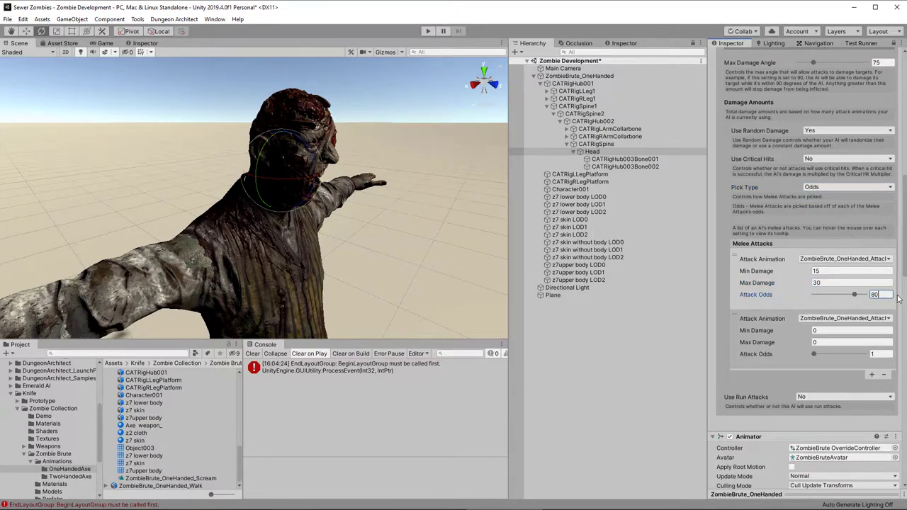
Give the second attack 30–50 damage and odds of 20.
left_click(844, 334)
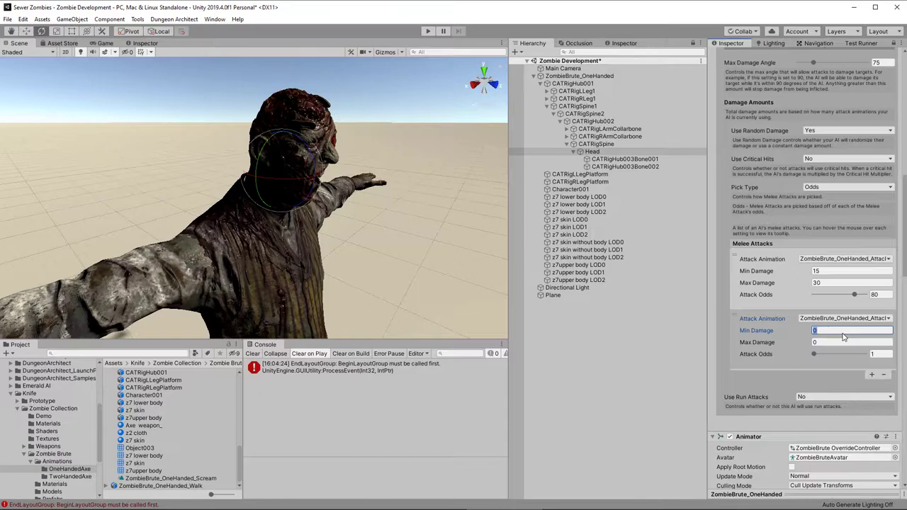
type("30")
key("Tab")
type("50")
left_click(885, 358)
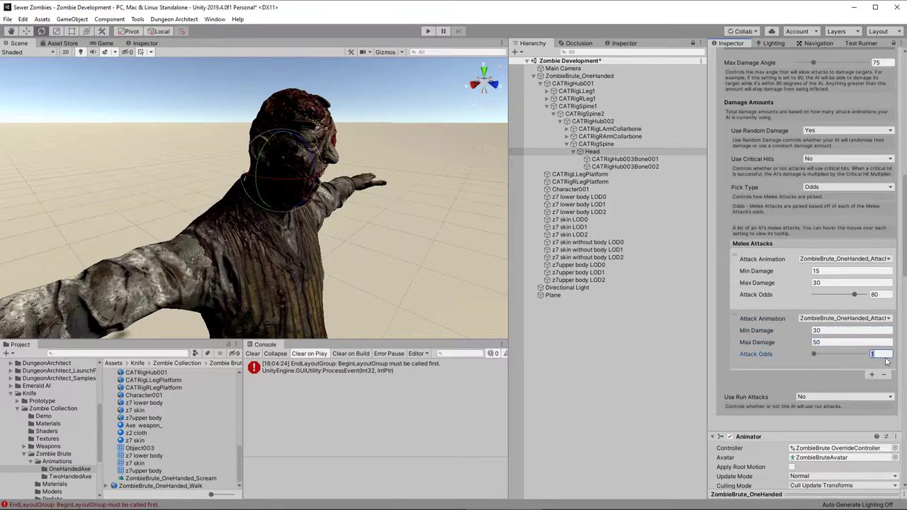
type("20")
scroll(789, 376, "up", 10)
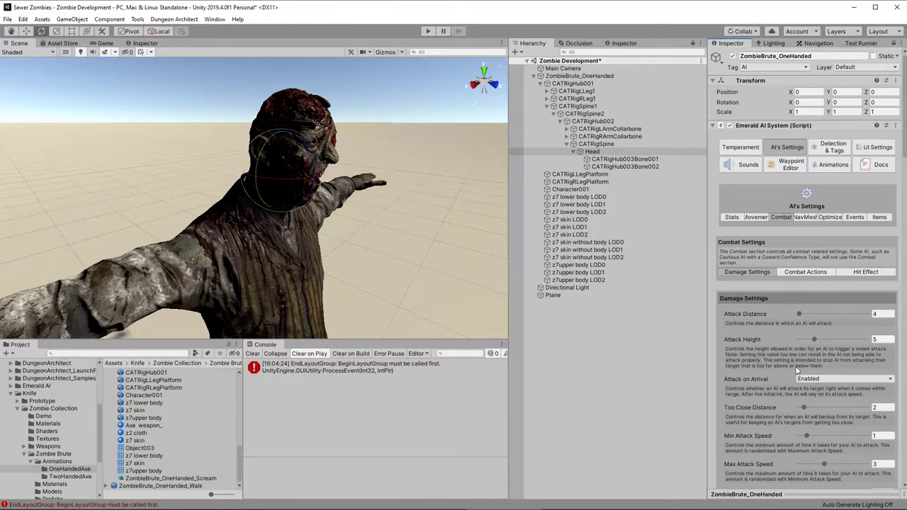
Collapse the zombie's hierarchy and drag Sewer Zombie Player from the NeoFPS prefabs into the scene.
left_click(535, 80)
left_click(538, 76)
scroll(163, 425, "up", 2)
scroll(50, 425, "up", 5)
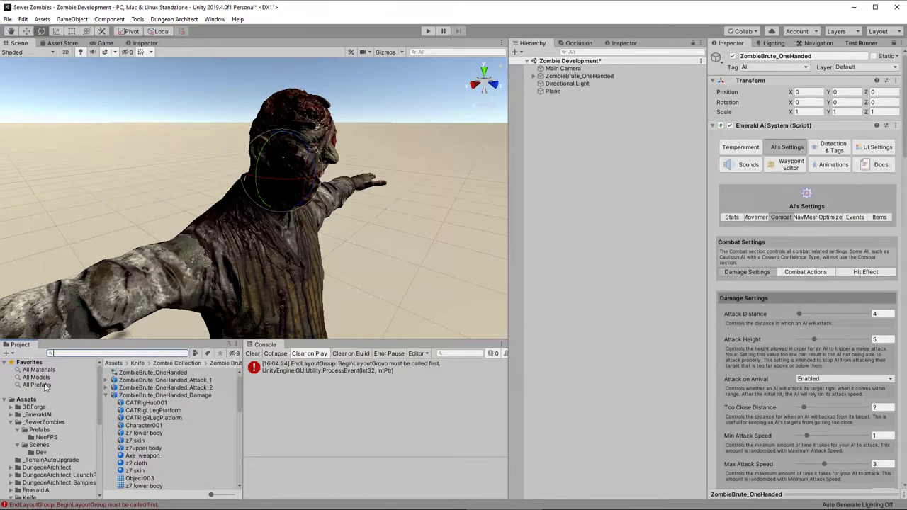
left_click(46, 437)
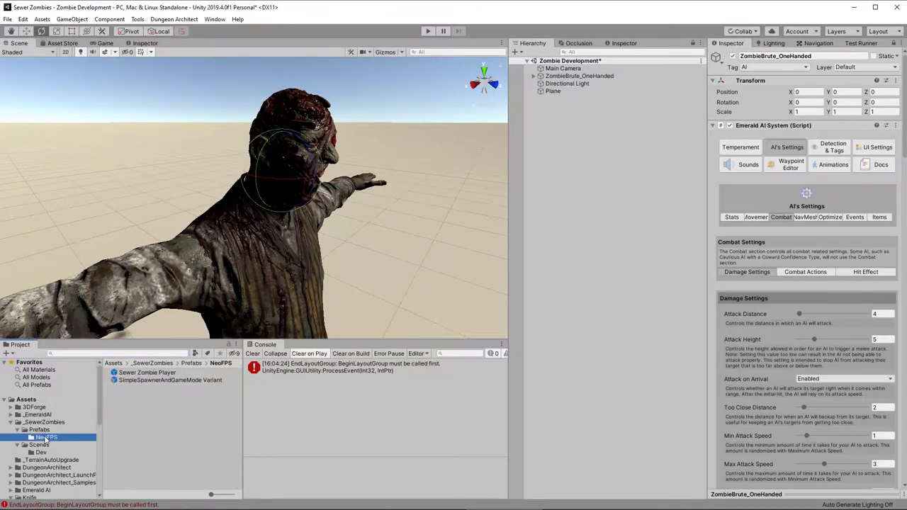
left_click_drag(136, 381, 572, 117)
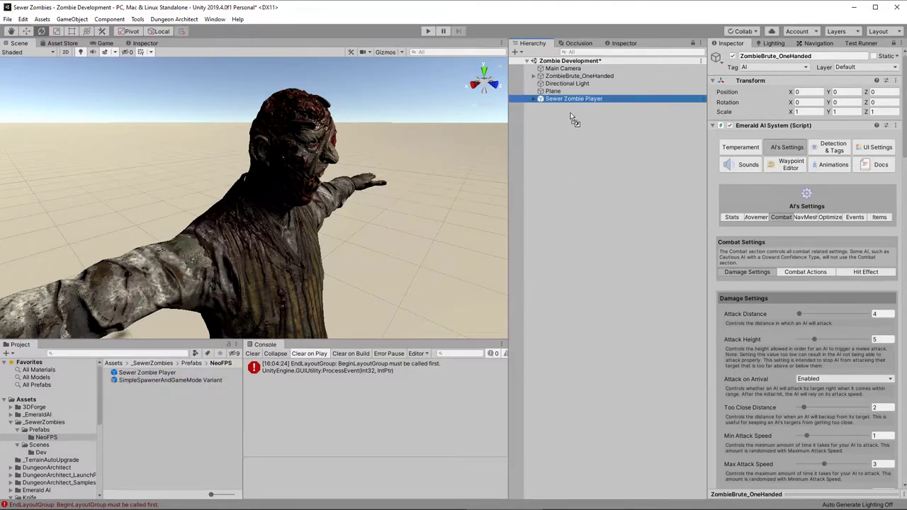
right_click_drag(459, 222, 448, 177)
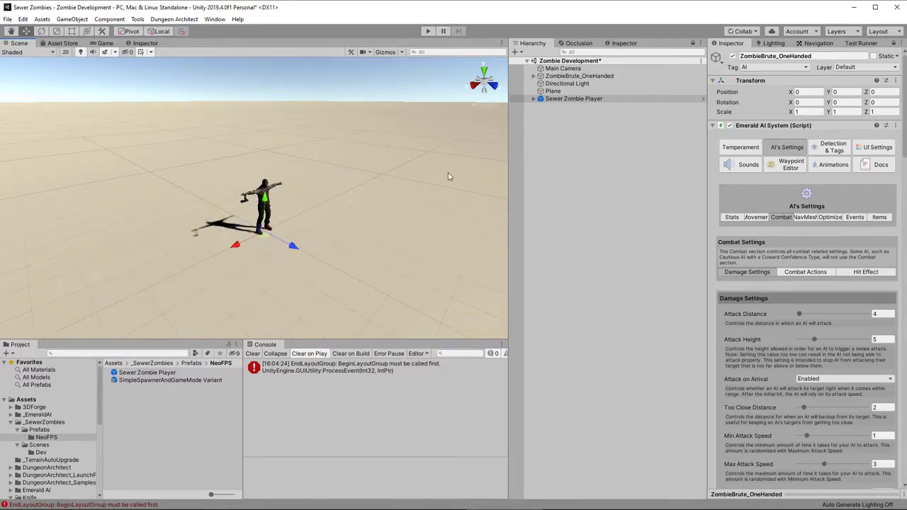
Deselect the zombie and select the player object standing beside it.
left_click(288, 260)
left_click(185, 188)
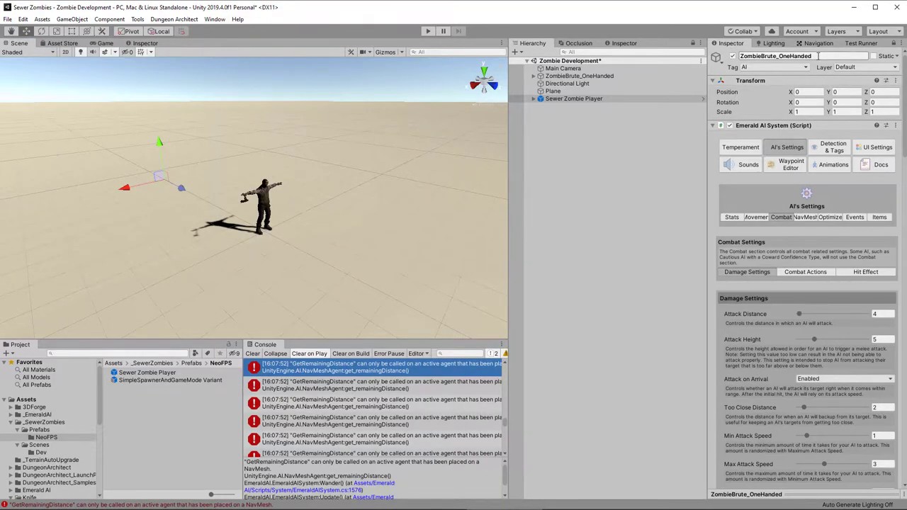
Mark the Plane Navigation Static, bake the NavMesh, and enter Play mode.
left_click(546, 92)
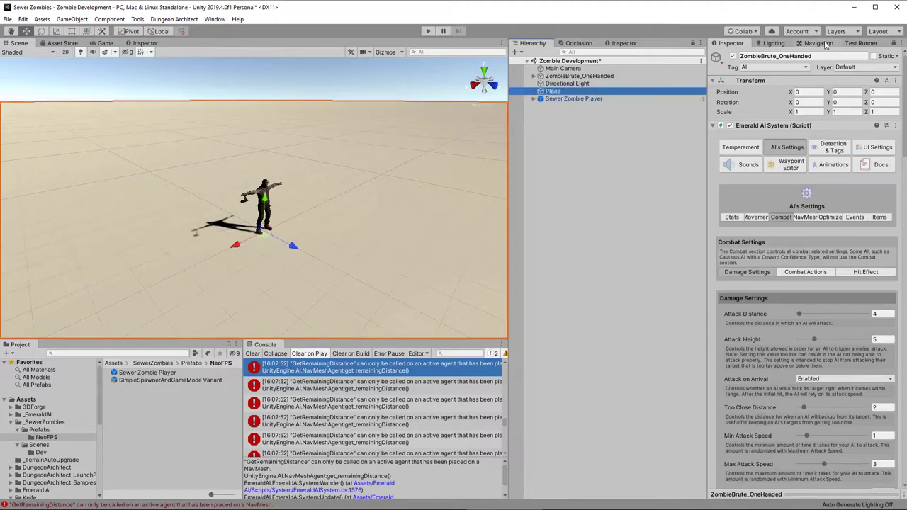
left_click(817, 44)
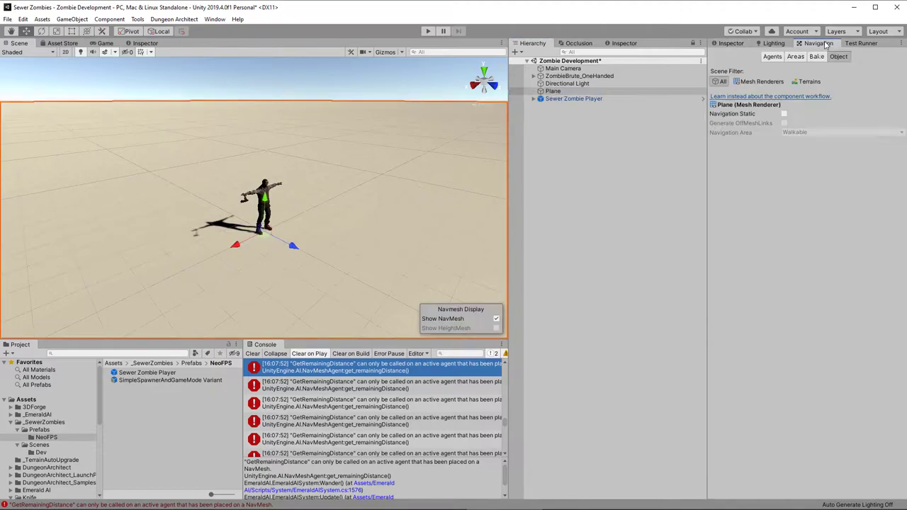
left_click(784, 115)
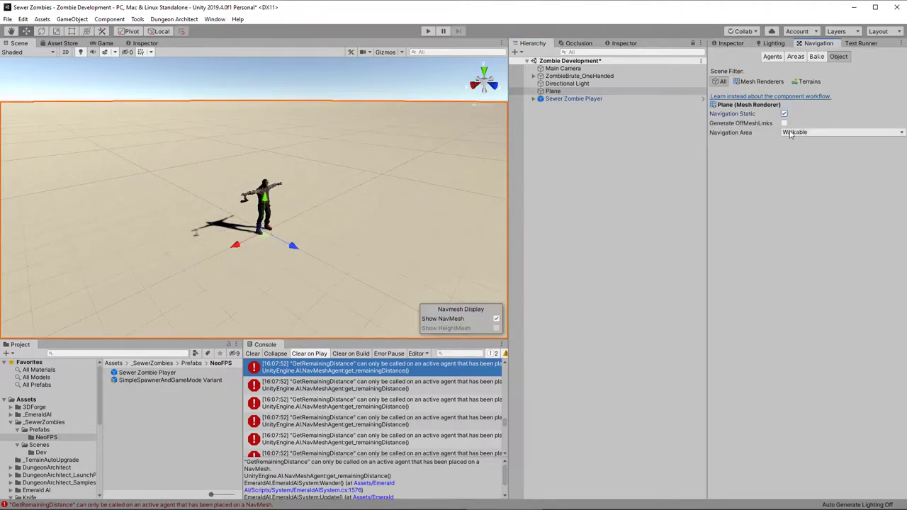
left_click(817, 56)
left_click(884, 230)
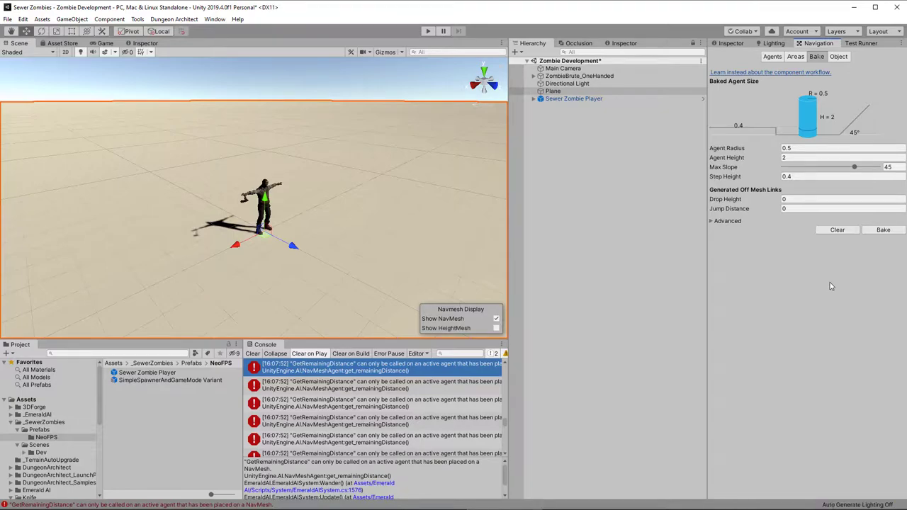
left_click(428, 31)
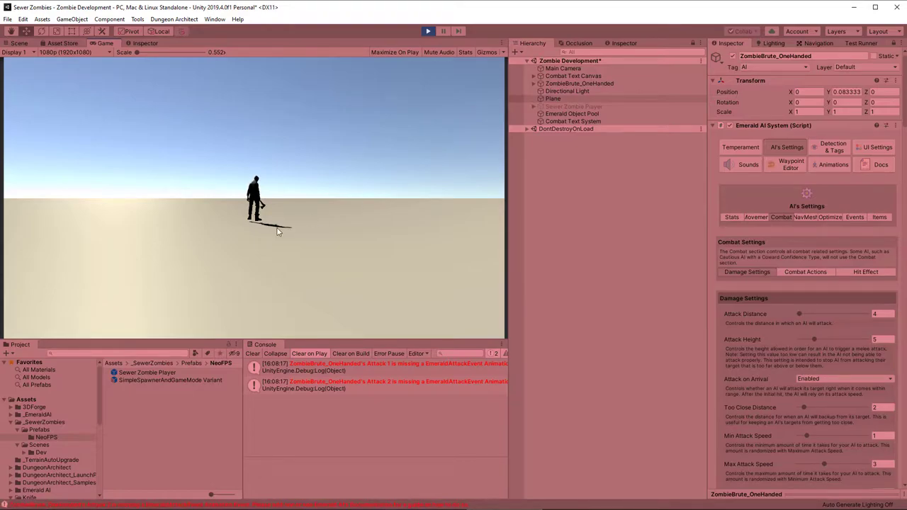
Read the first Console error about the missing EmeraldAttackEvent, then stop play mode.
left_click(311, 366)
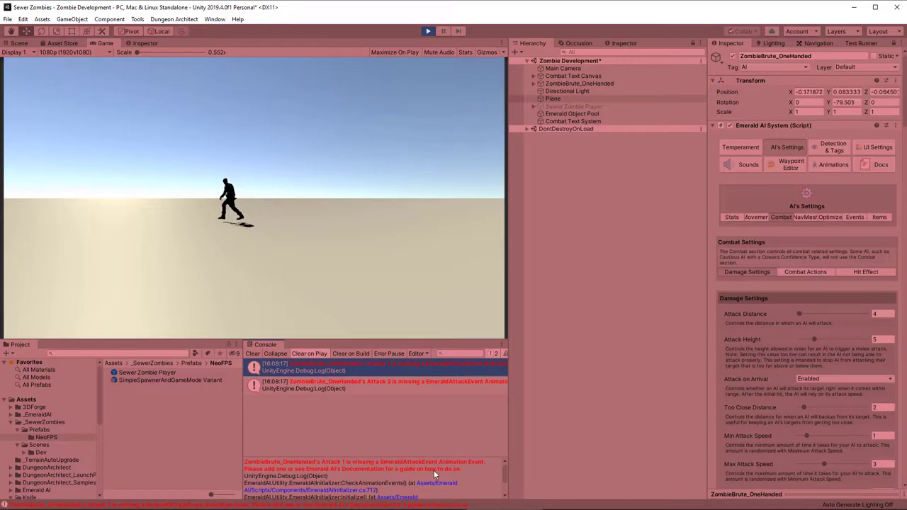
left_click(428, 30)
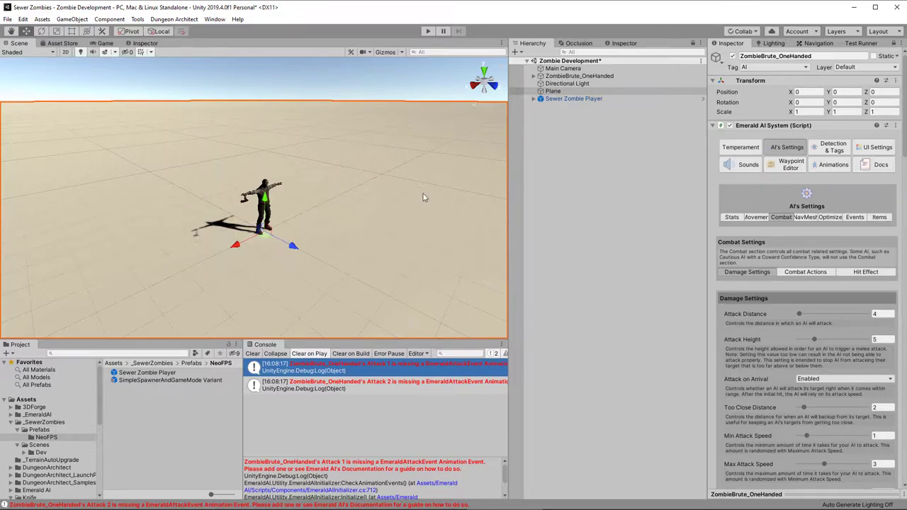
Give ZombieBrute_OneHanded an Agent Base Offset of -0.08 in Emerald AI's NavMesh settings.
left_click(575, 76)
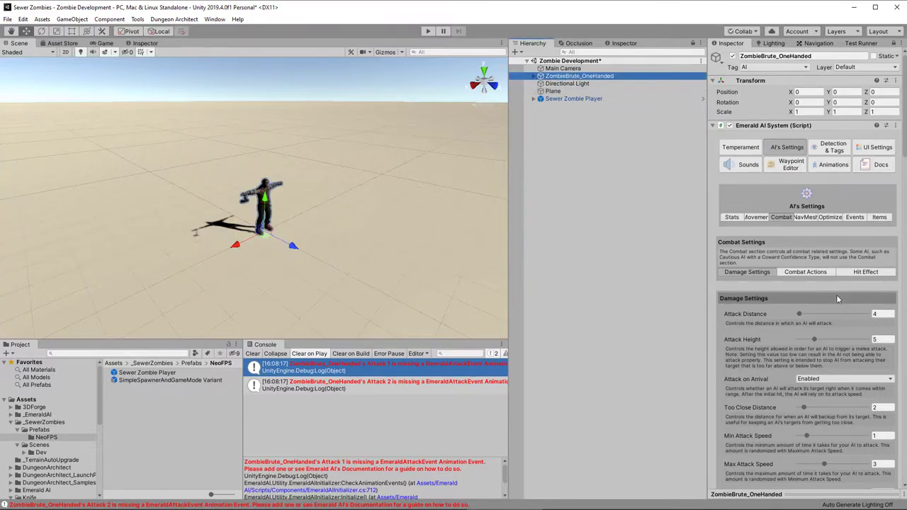
left_click(808, 218)
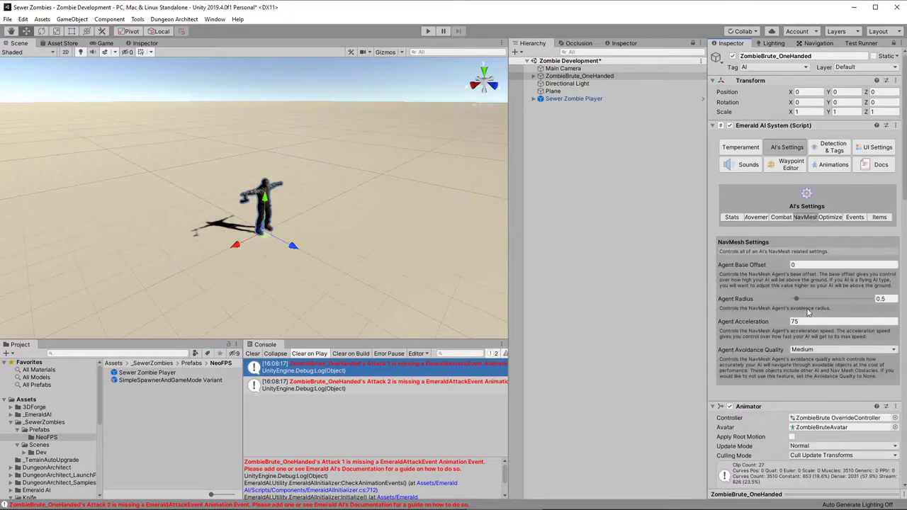
left_click(806, 265)
Duplicate the Attack_1 clip from the OneHandedAxe animations folder as a standalone asset.
scroll(47, 465, "down", 2)
scroll(51, 481, "down", 2)
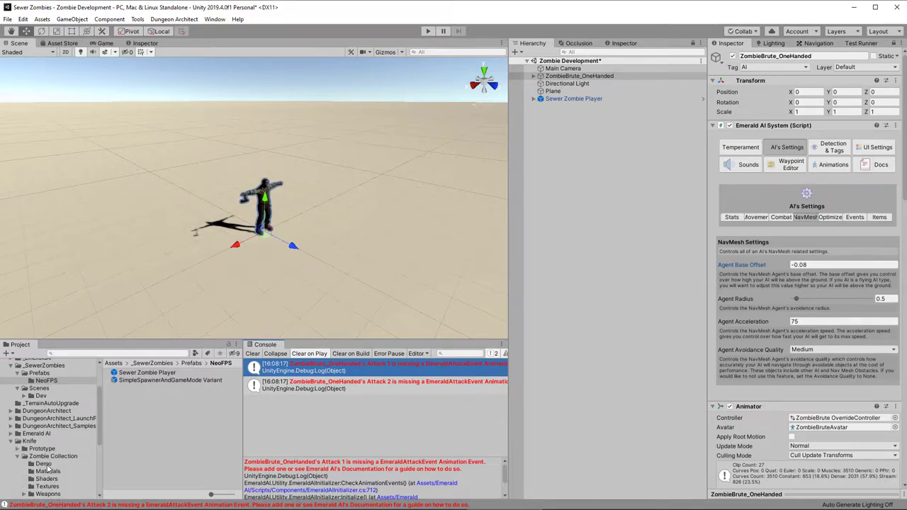
scroll(54, 472, "down", 2)
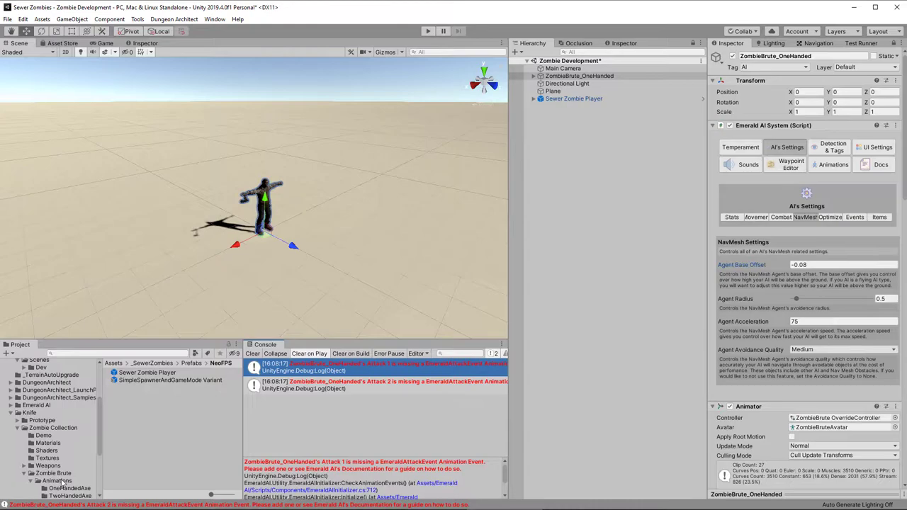
left_click(57, 481)
double_click(129, 375)
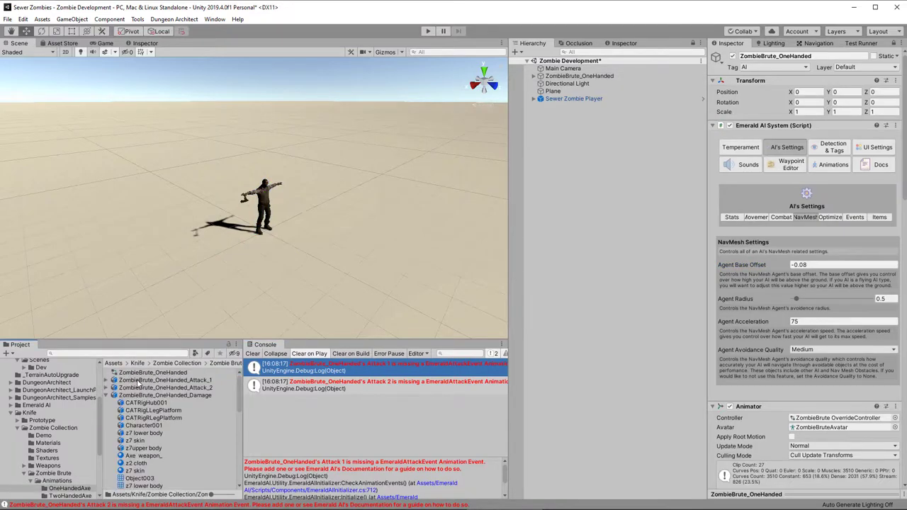
left_click(108, 381)
scroll(117, 396, "down", 3)
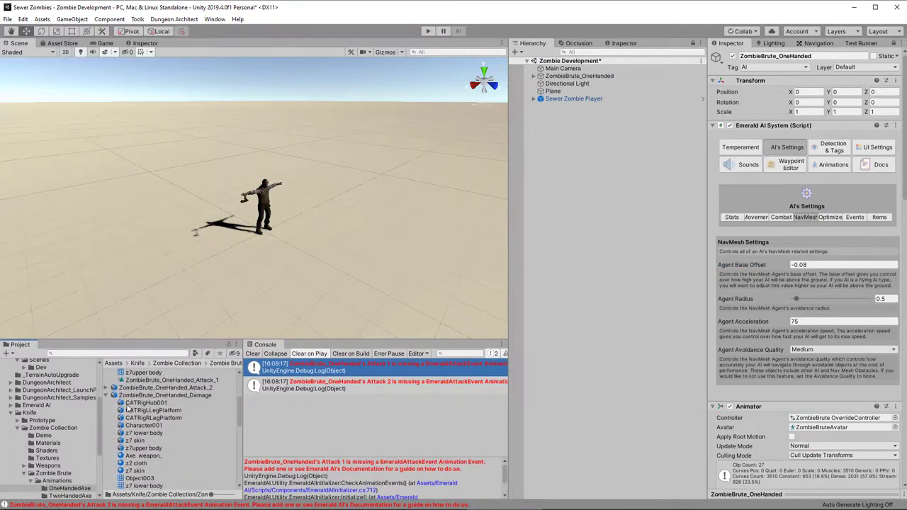
left_click(129, 380)
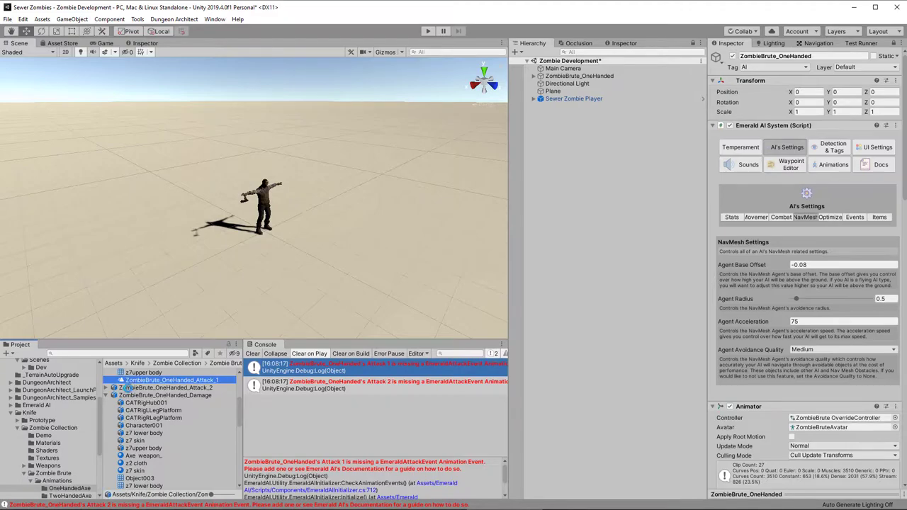
key("ctrl+d")
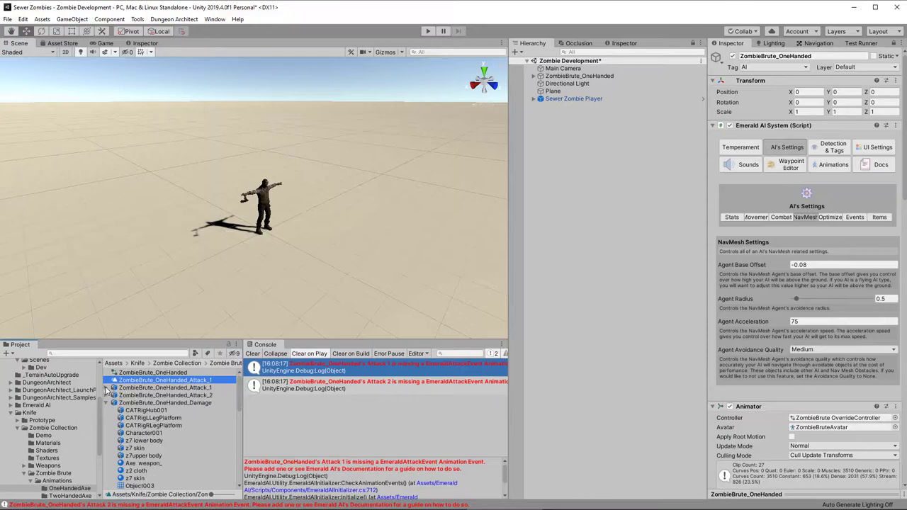
Duplicate Attack_2 as well and move both copies into the ZombieCollection folder.
scroll(155, 429, "down", 3)
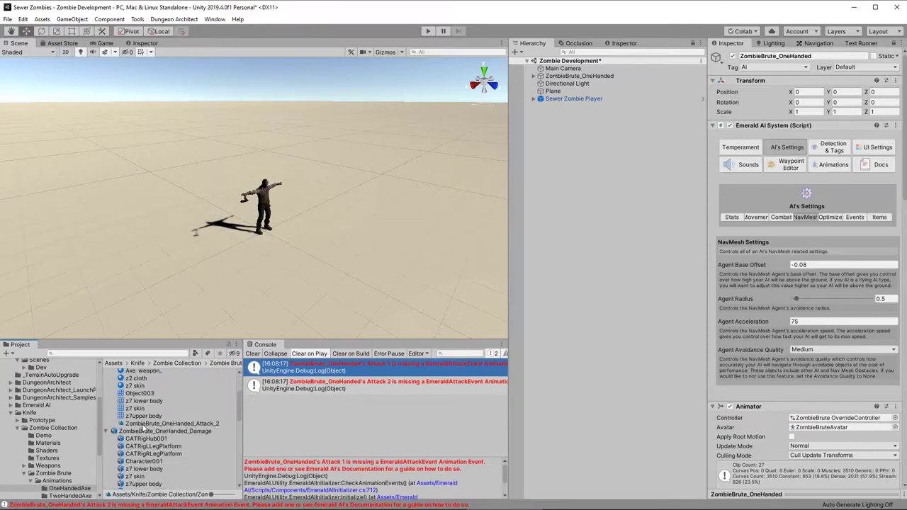
left_click(148, 424)
key("ctrl+d")
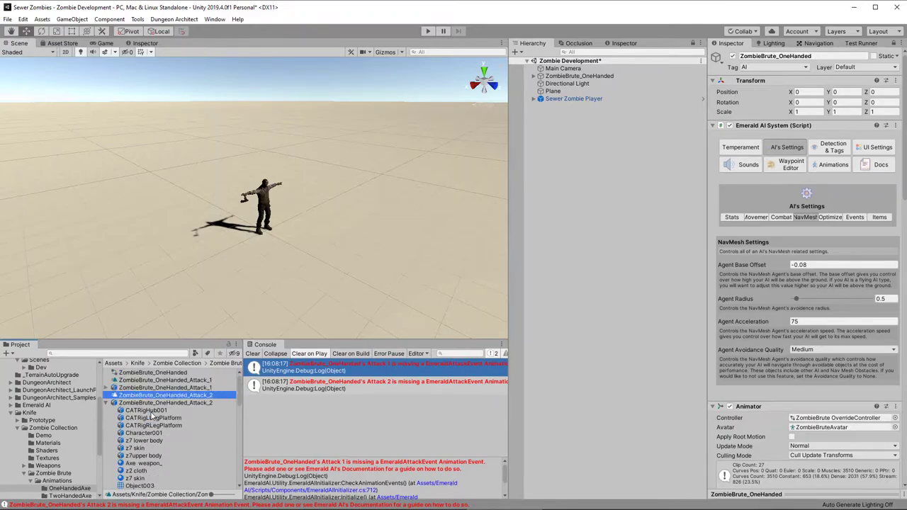
scroll(35, 376, "up", 4)
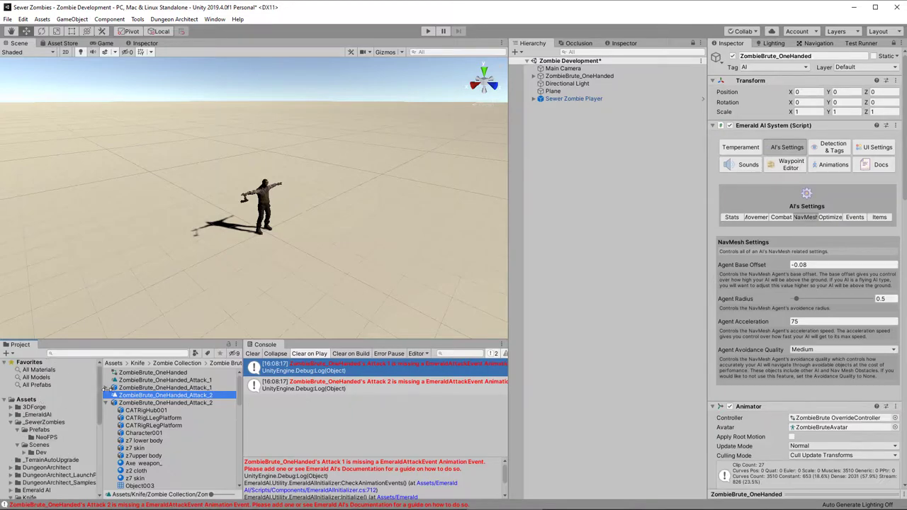
left_click(124, 380, "ctrl")
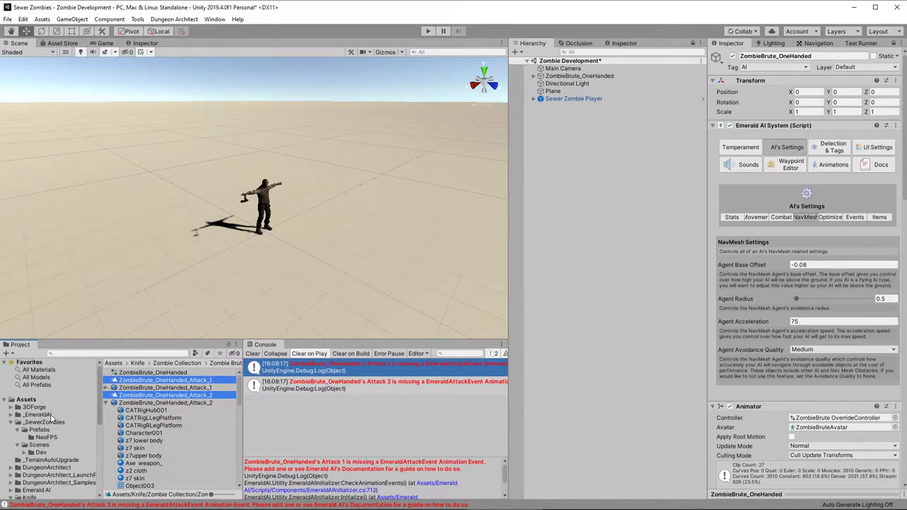
left_click_drag(109, 398, 46, 423)
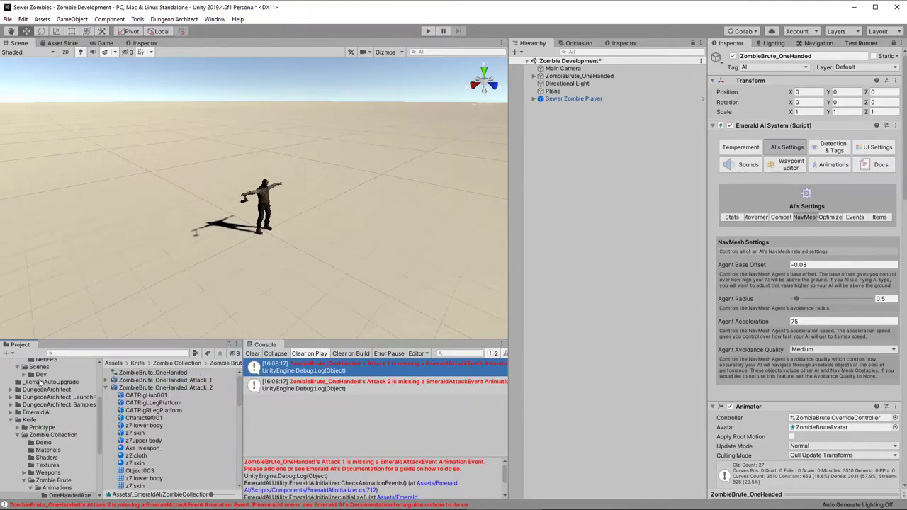
Create a new folder named 'Zombie Brute' inside ZombieCollection.
left_click(48, 423)
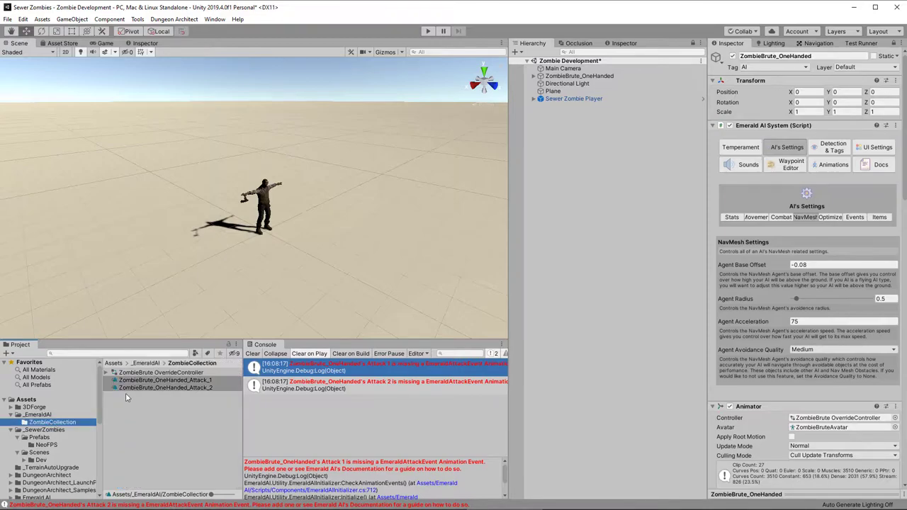
right_click(131, 416)
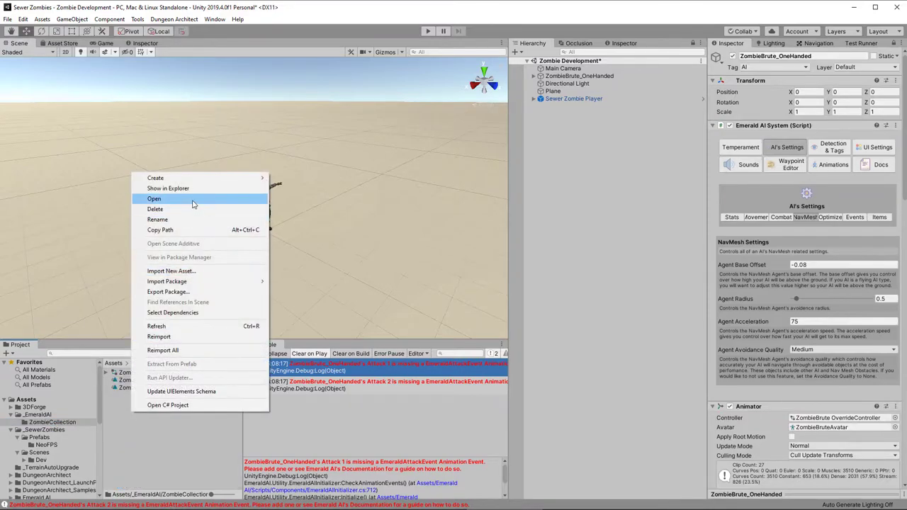
mouse_move(199, 178)
left_click(305, 114)
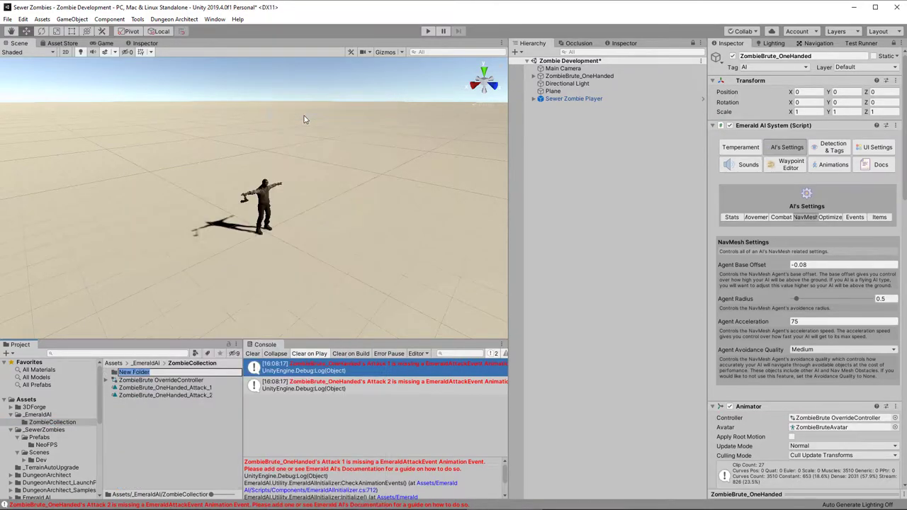
type("Zombie Brute")
key("Return")
Move the ZombieBrute OverrideController and both attack clips into Zombie Brute and open it.
left_click(164, 381)
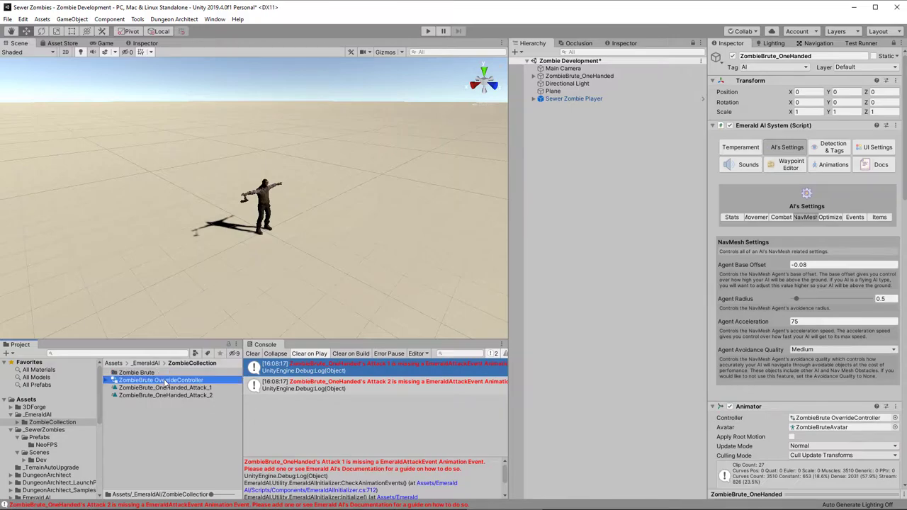
left_click(169, 395, "shift")
left_click_drag(166, 383, 144, 376)
double_click(144, 375)
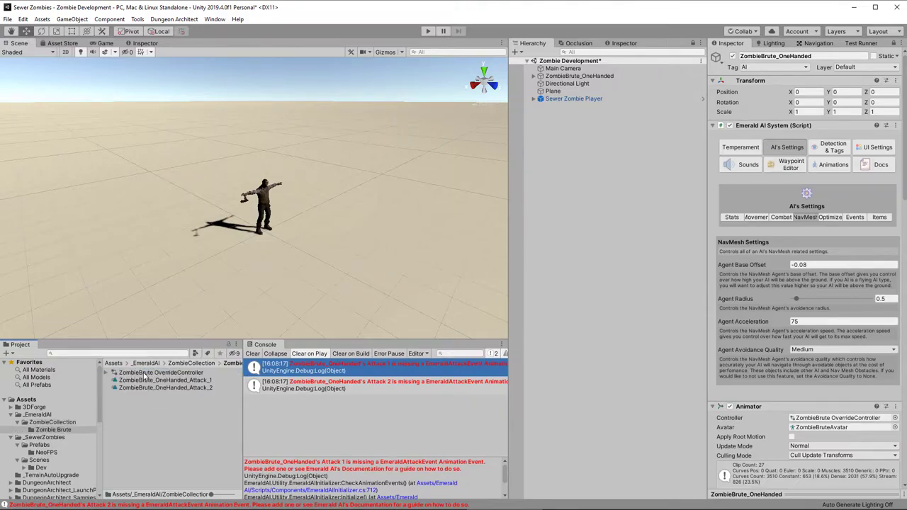
left_click(161, 381)
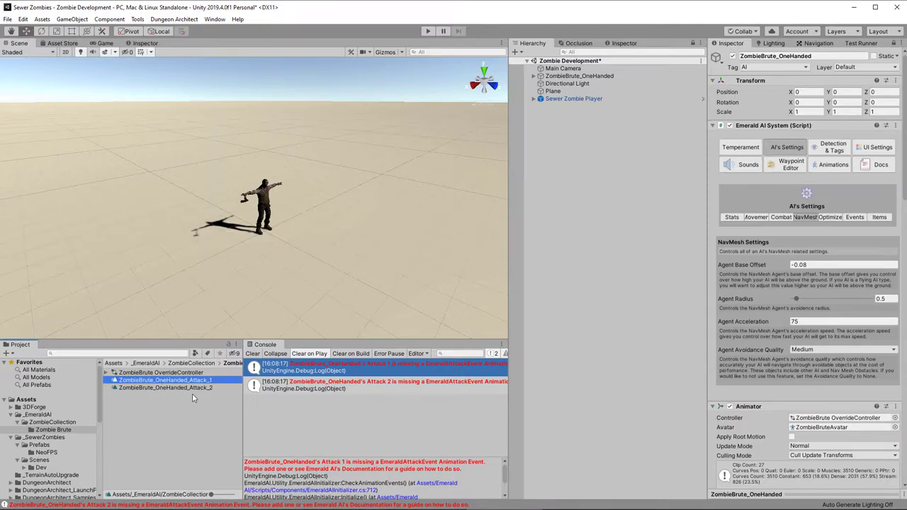
Open Attack_1 in the Animation window and scrub its preview to find the hit moment.
double_click(181, 383)
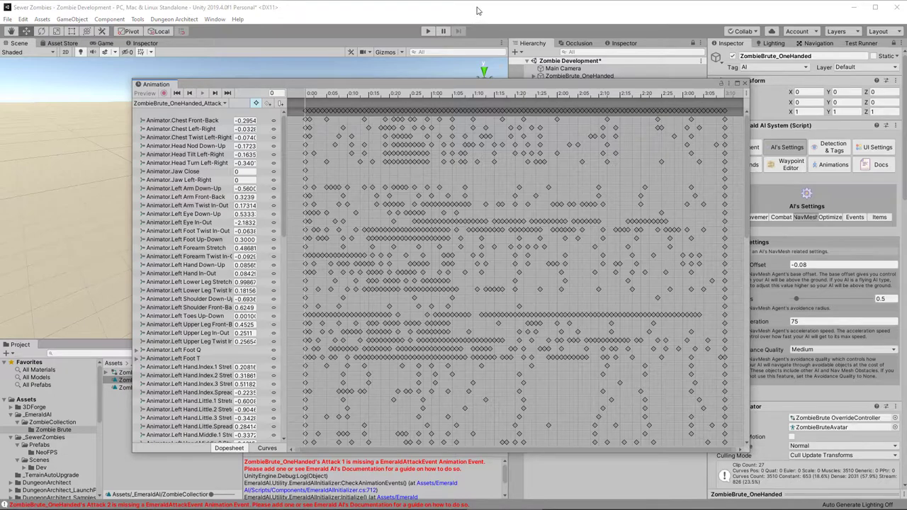
left_click_drag(454, 82, 578, 85)
left_click_drag(257, 82, 576, 243)
left_click_drag(685, 247, 460, 36)
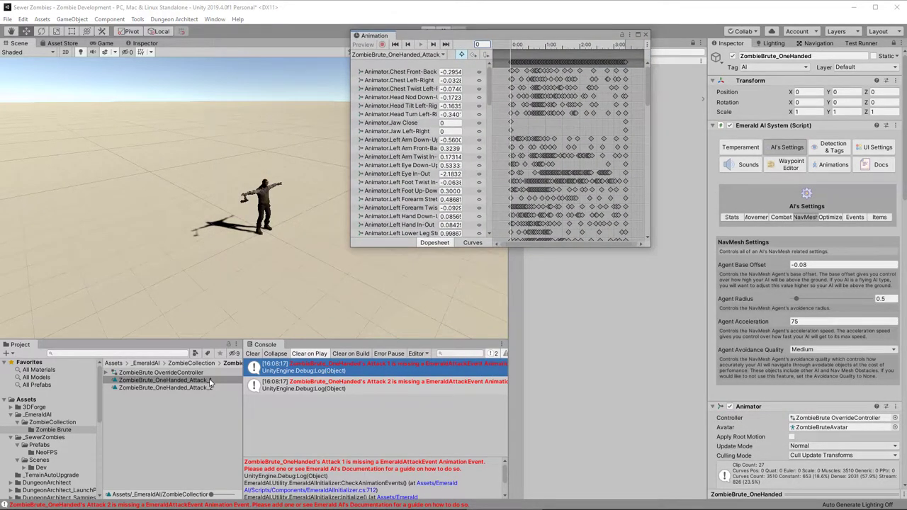
left_click(330, 369)
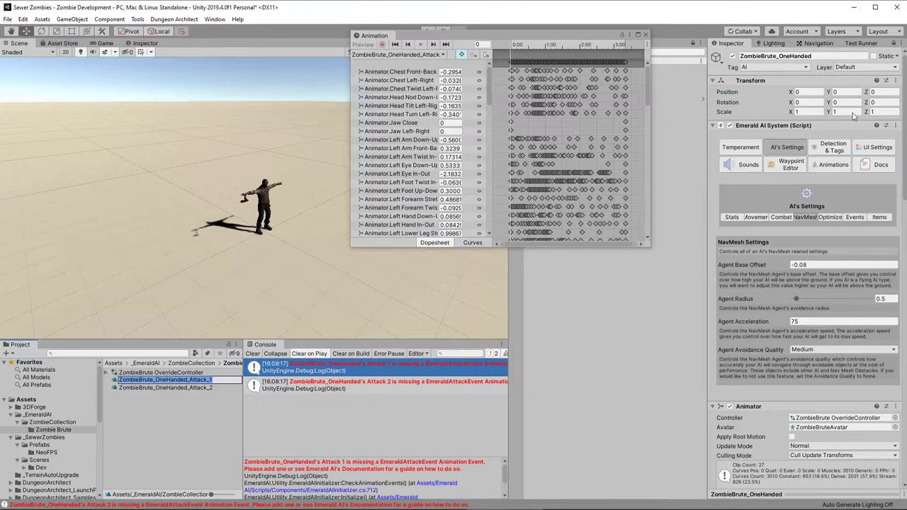
left_click(895, 44)
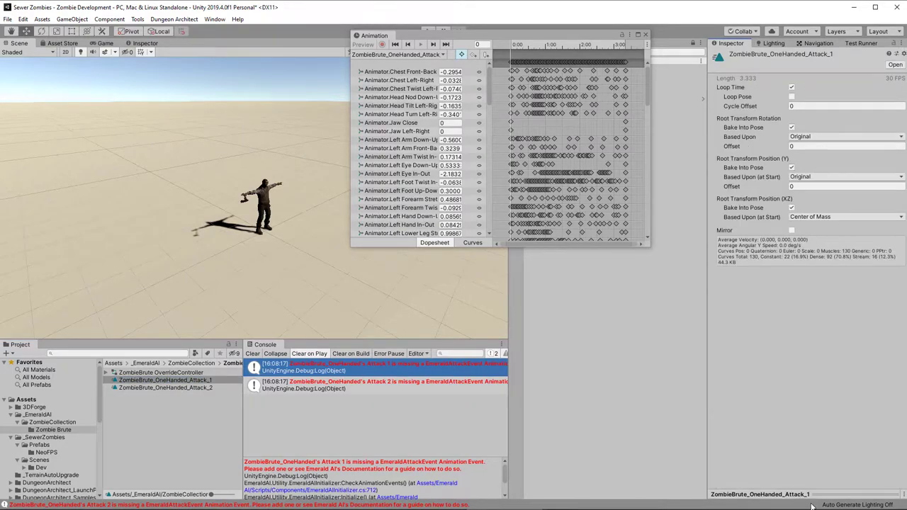
left_click_drag(822, 494, 833, 329)
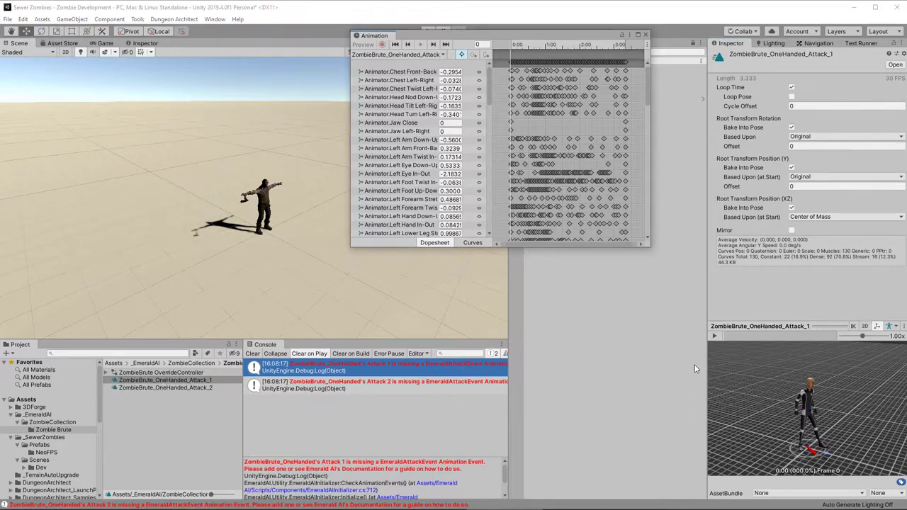
left_click_drag(725, 338, 753, 339)
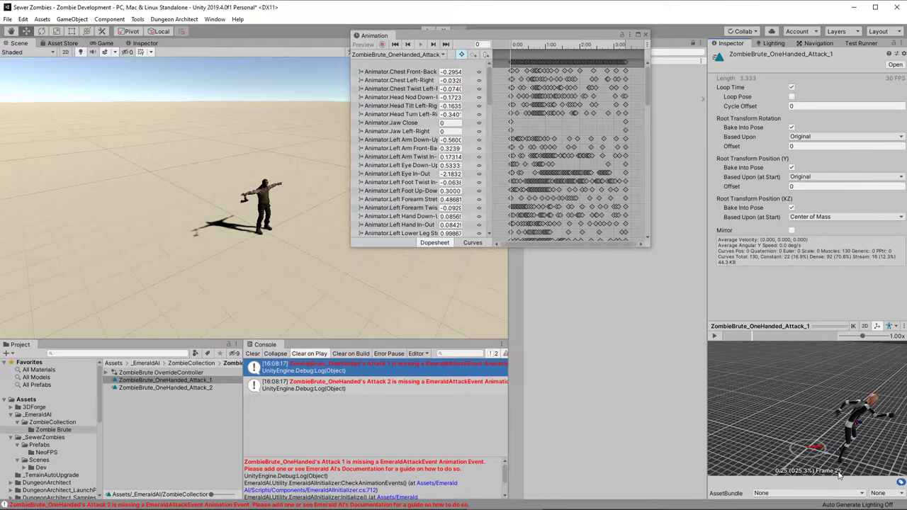
Add an EmeraldAttackEvent animation event at frame 25 of Attack_1 and close the editor.
left_click(485, 44)
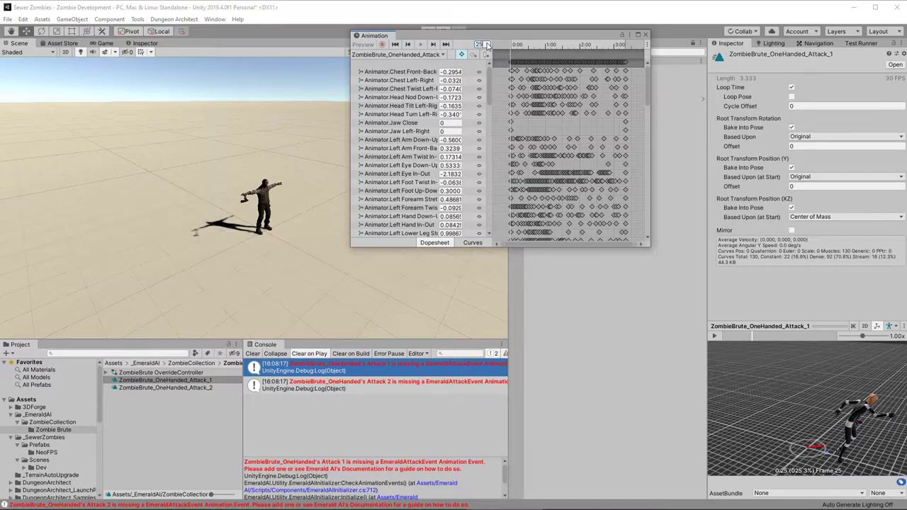
key("Return")
left_click(487, 56)
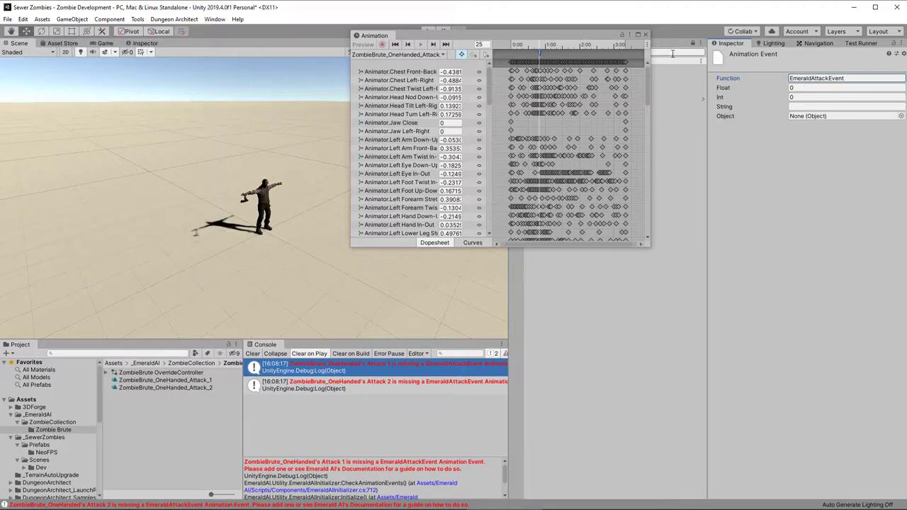
left_click(638, 36)
left_click(199, 388)
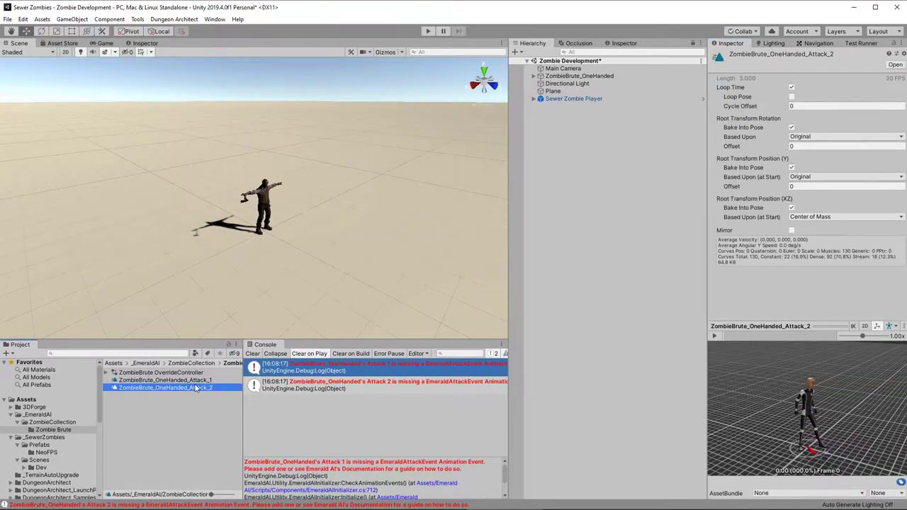
Open Attack_2 for editing, add an event at frame 25 and copy the EmeraldAttackEvent name.
left_click(198, 387)
left_click_drag(756, 336, 743, 339)
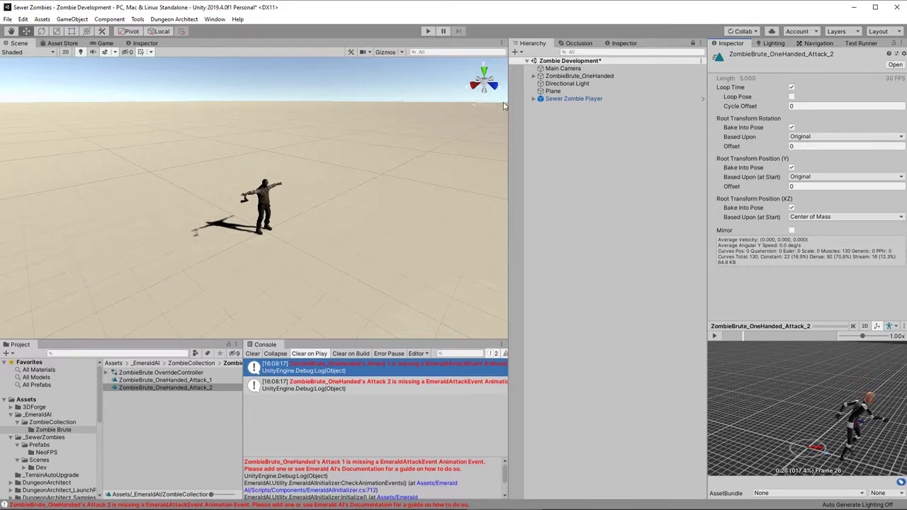
double_click(198, 389)
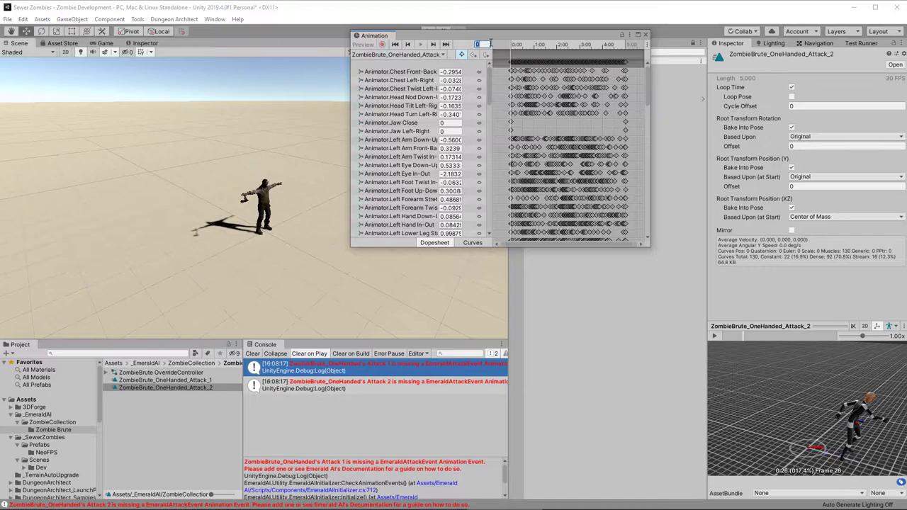
key("Return")
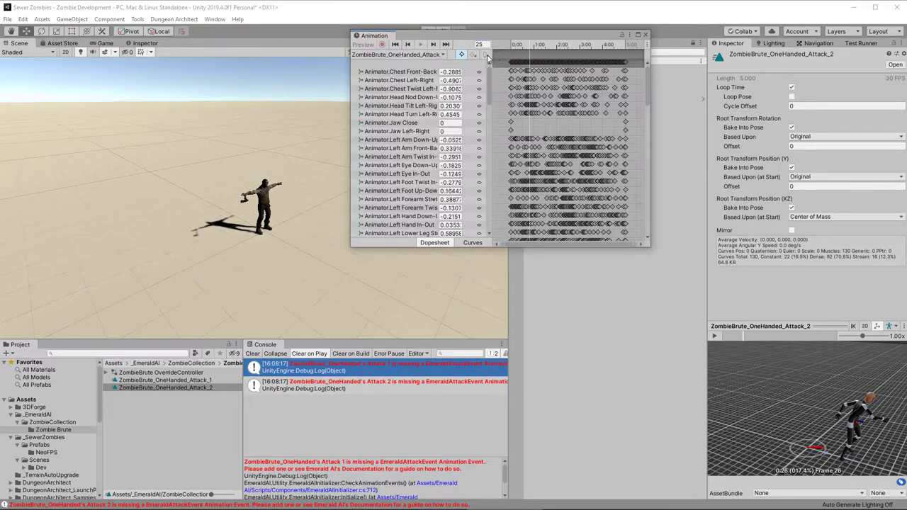
left_click(485, 55)
left_click(795, 79)
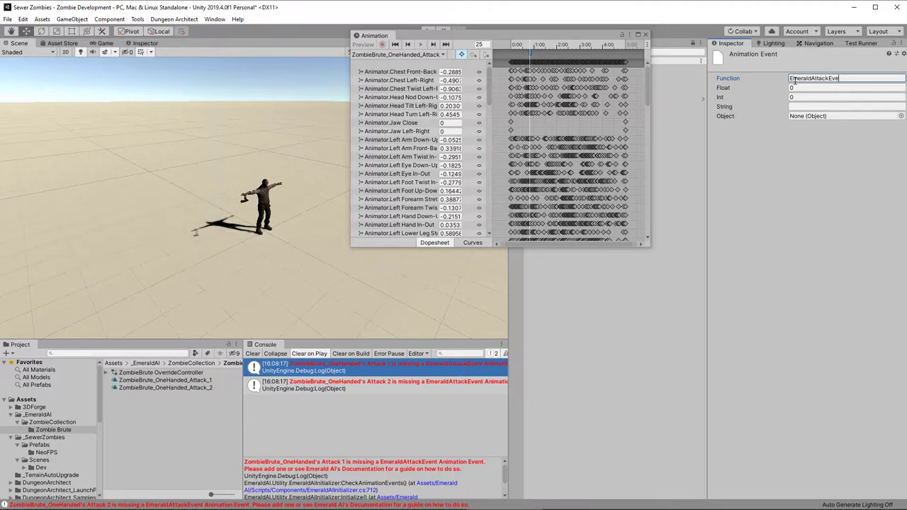
key("ctrl+a")
key("ctrl+c")
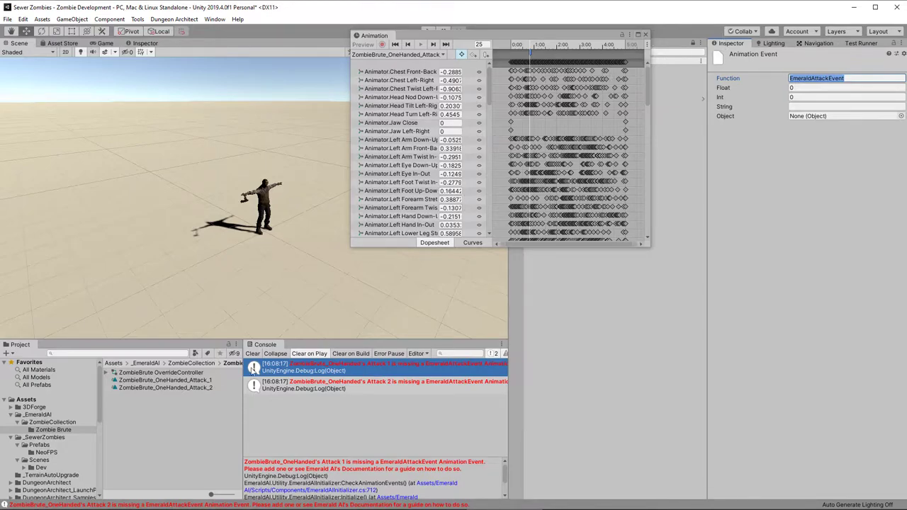
Add an EmeraldAttackEvent event to Attack_2 at frame 48.
left_click(198, 388)
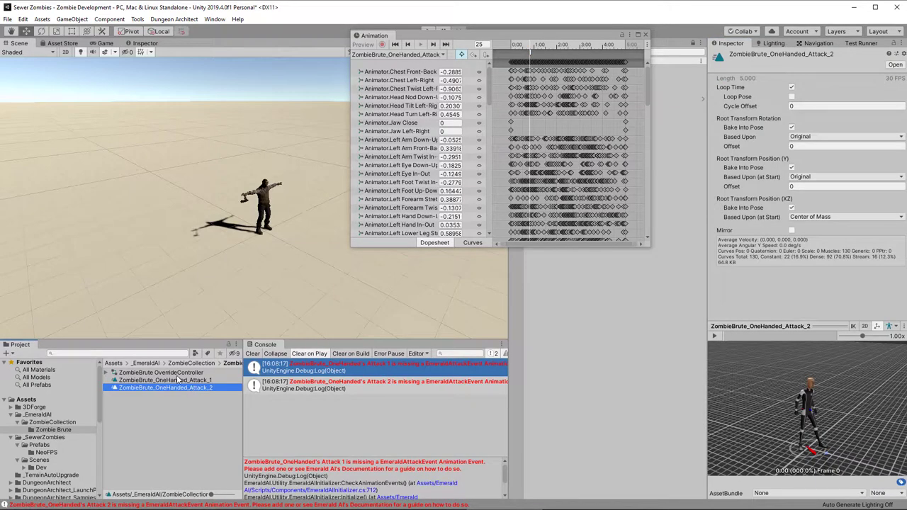
left_click(743, 337)
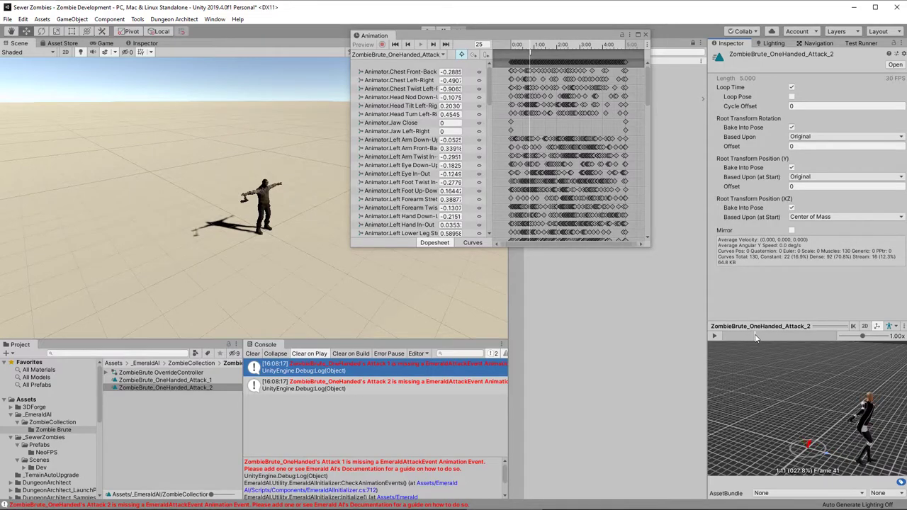
left_click_drag(756, 338, 761, 338)
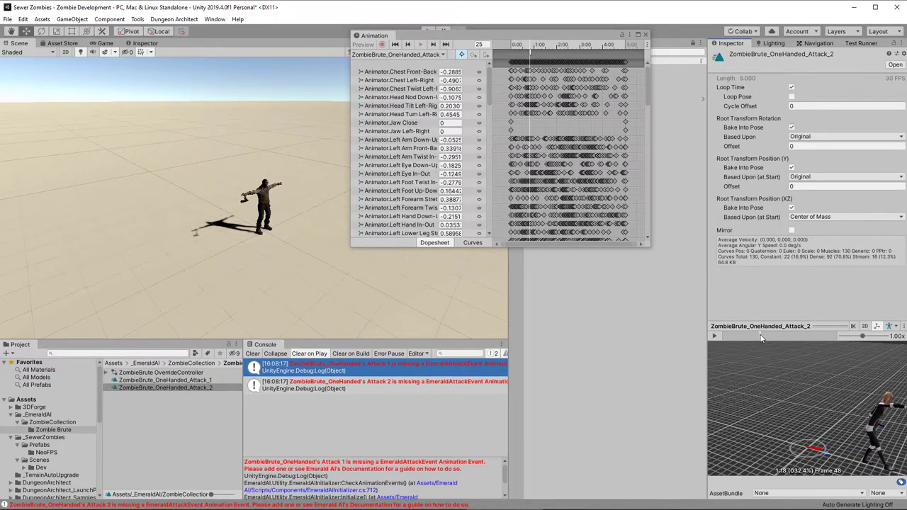
left_click(488, 46)
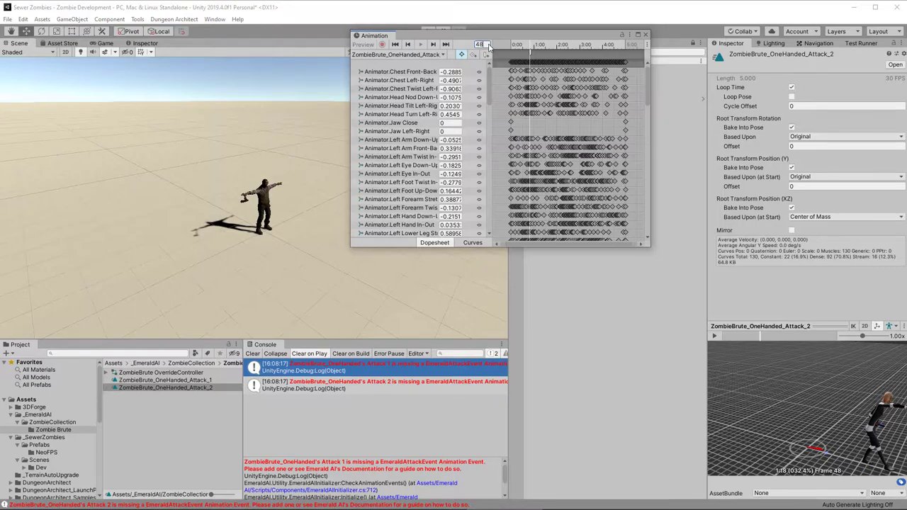
key("Return")
left_click(486, 55)
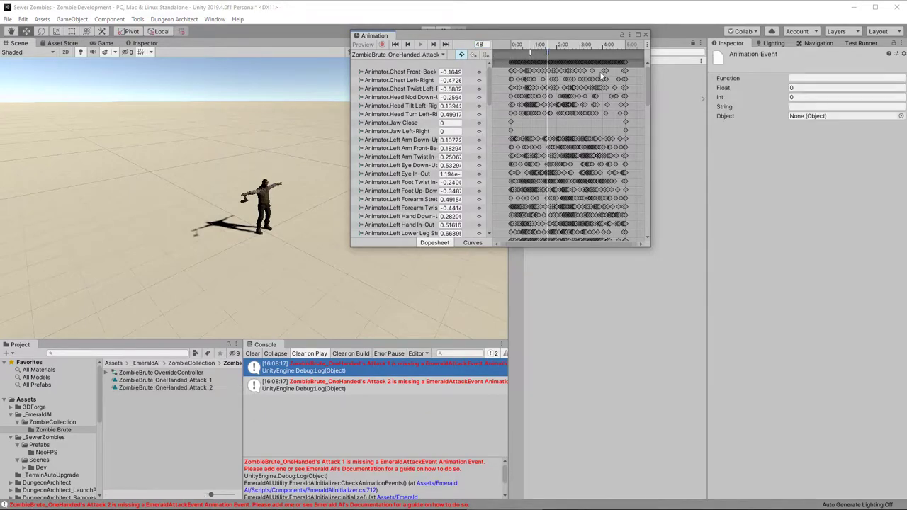
left_click(806, 78)
key("ctrl+v")
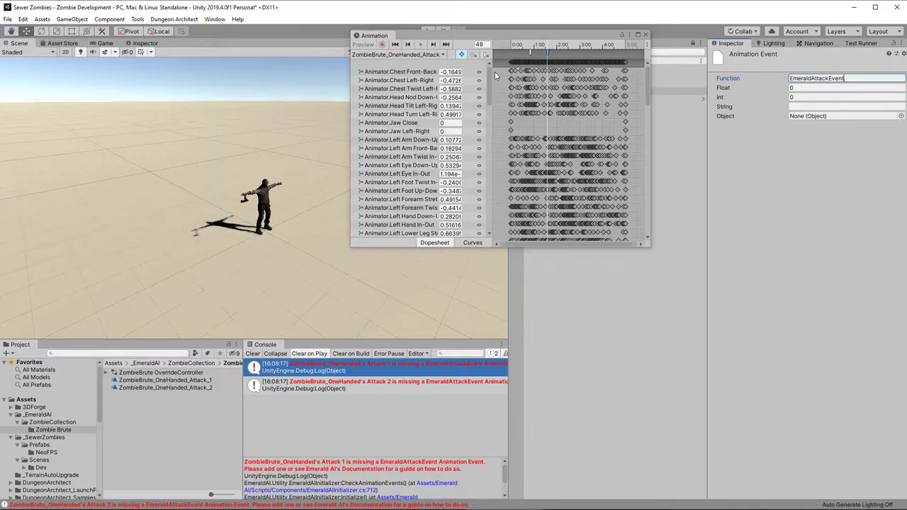
Find the strike in the preview and set an EmeraldAttackEvent event at frame 79.
left_click(207, 388)
left_click_drag(773, 335, 779, 335)
left_click_drag(815, 427, 784, 337)
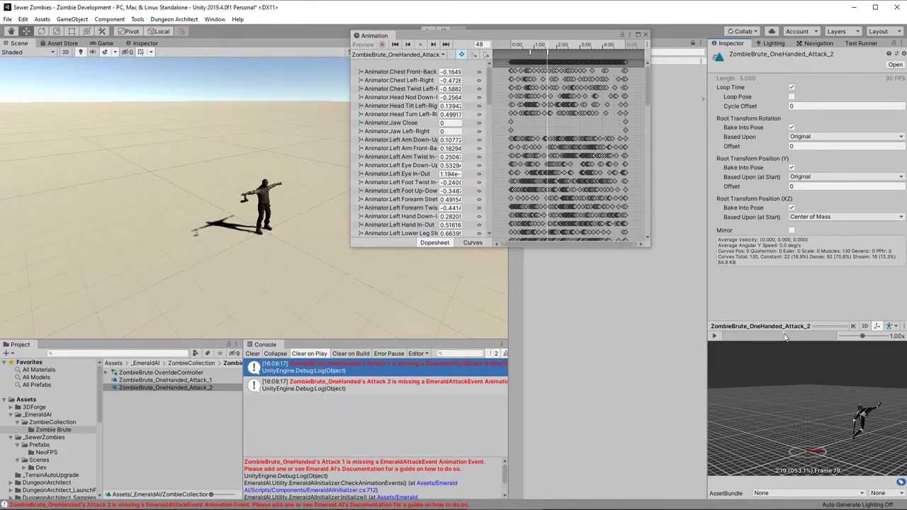
left_click(484, 45)
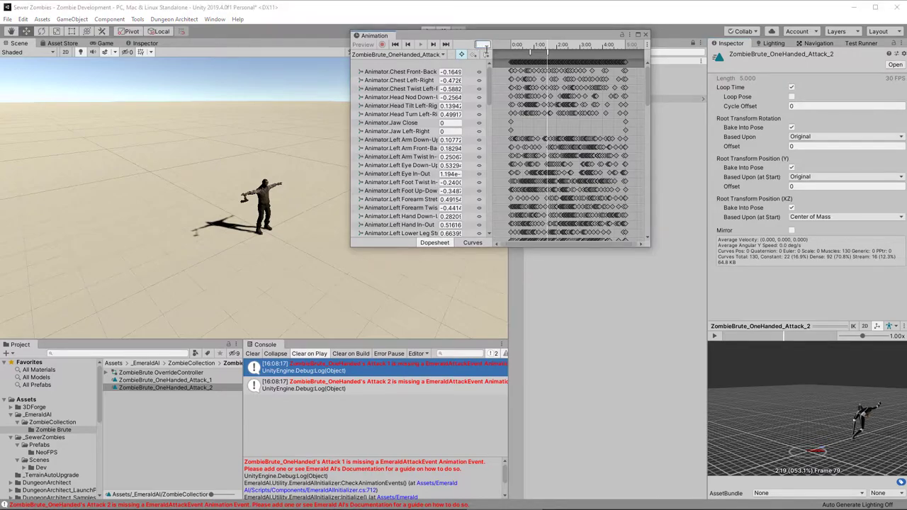
key("Return")
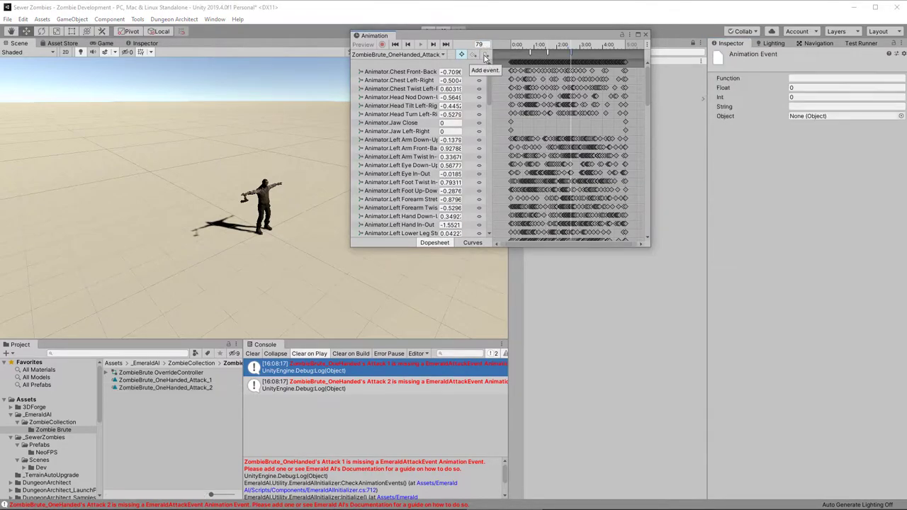
left_click(810, 80)
key("ctrl+v")
left_click(645, 35)
Reassign the copied attack clips in Emerald AI's combat animations and test in play mode error-free.
left_click(599, 76)
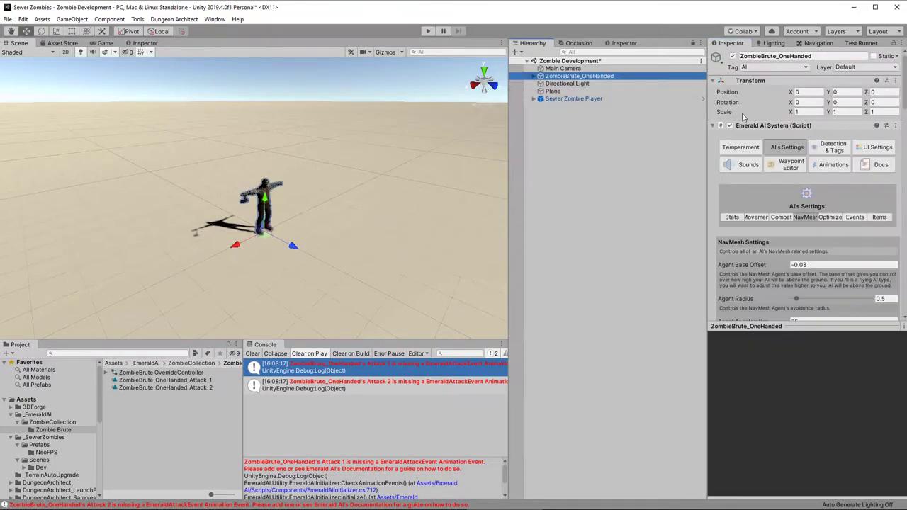
left_click(833, 163)
scroll(779, 232, "down", 4)
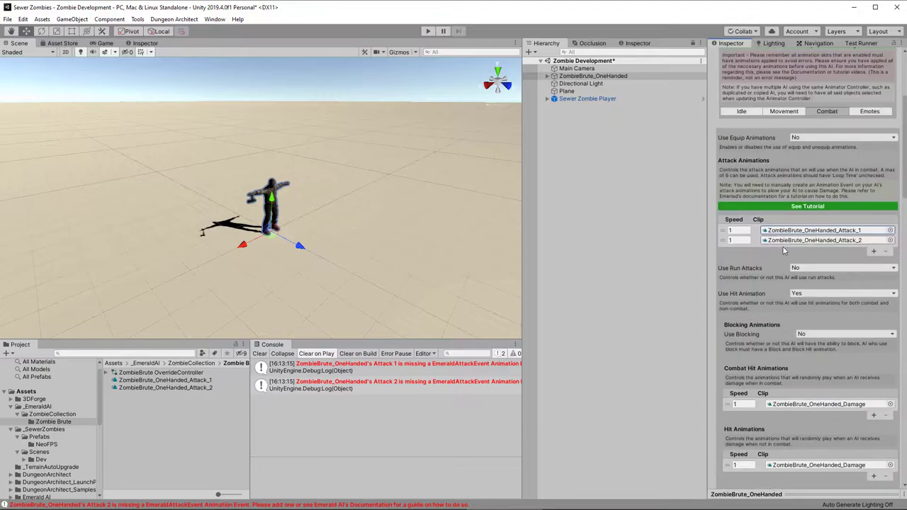
left_click_drag(170, 386, 815, 232)
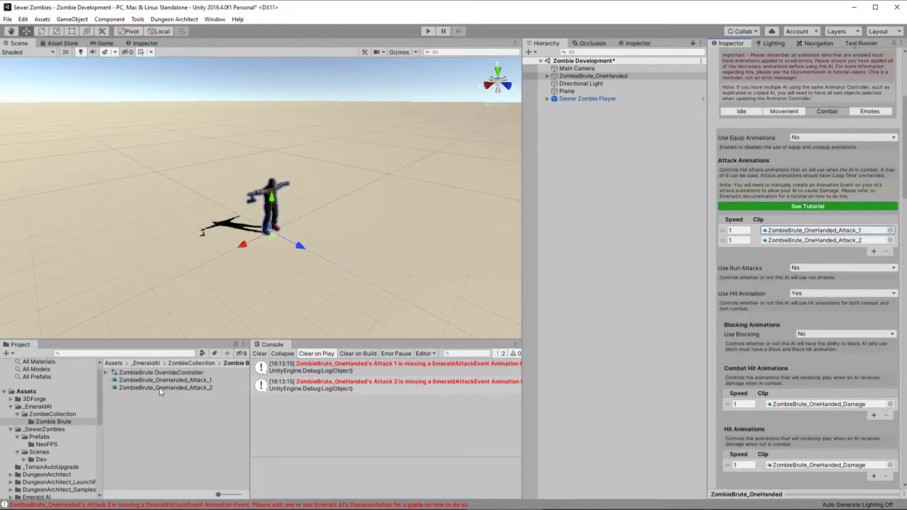
left_click_drag(161, 392, 822, 245)
left_click(428, 31)
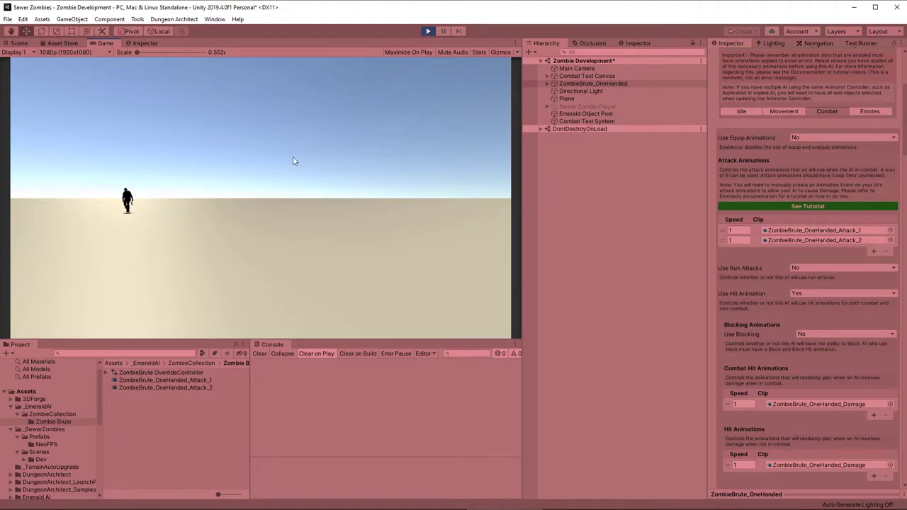
left_click(428, 31)
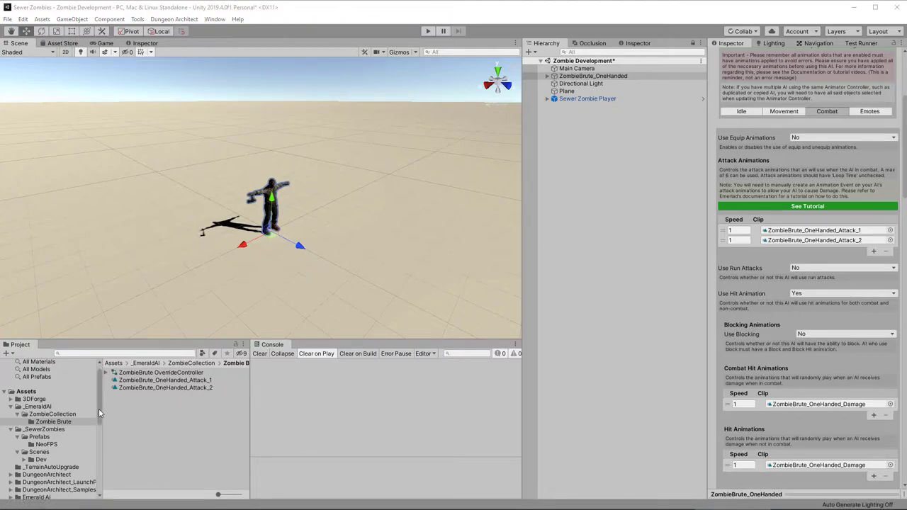
Expand the Knife pack's OneHandedAxe RunAttack and Walk assets and inspect their clips.
scroll(63, 436, "down", 4)
scroll(63, 436, "down", 4)
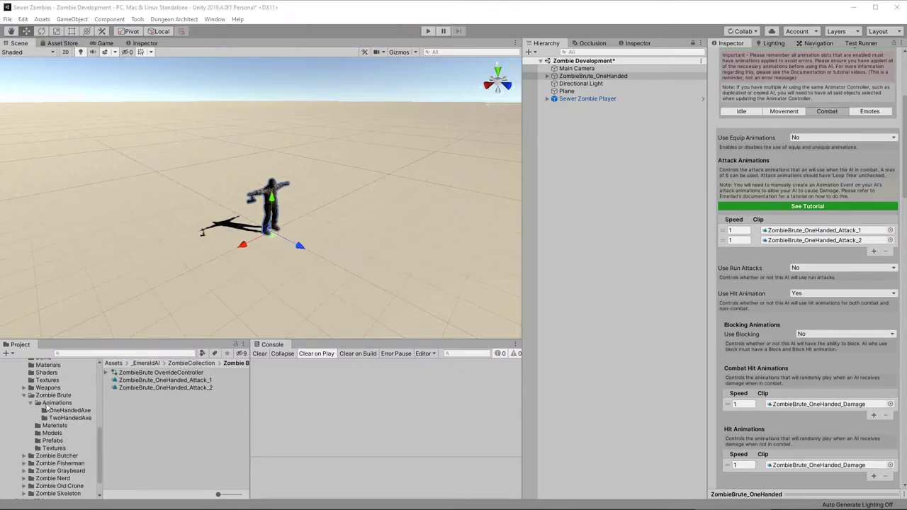
left_click(60, 411)
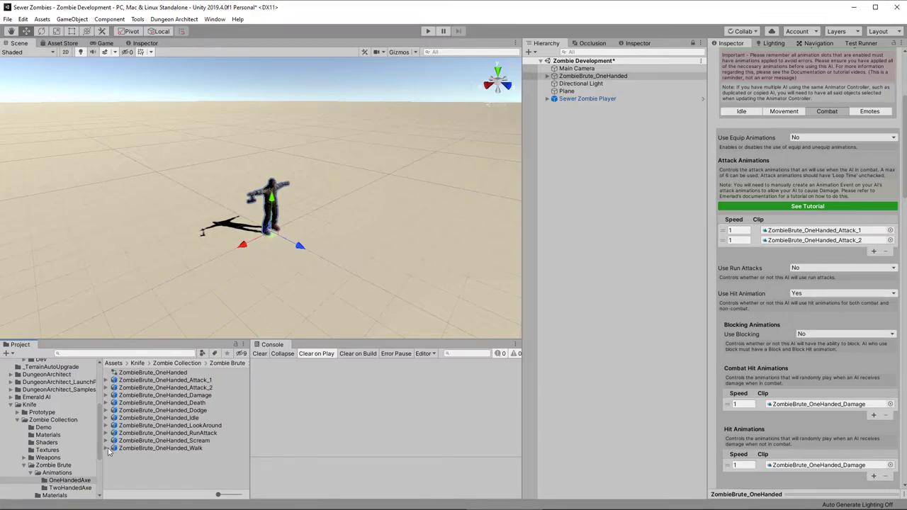
left_click(107, 448)
left_click(107, 433)
scroll(155, 420, "down", 5)
left_click(155, 408)
scroll(155, 408, "down", 4)
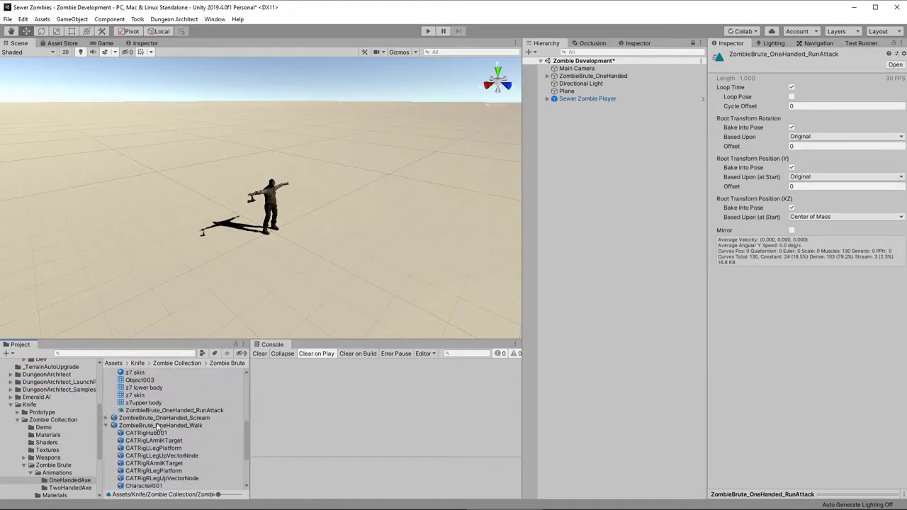
left_click(160, 486)
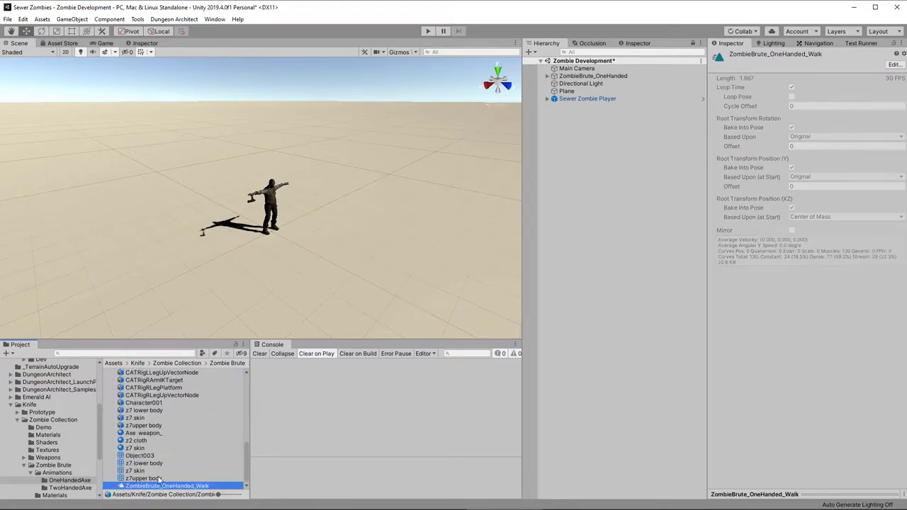
scroll(158, 478, "down", 3)
left_click(108, 437)
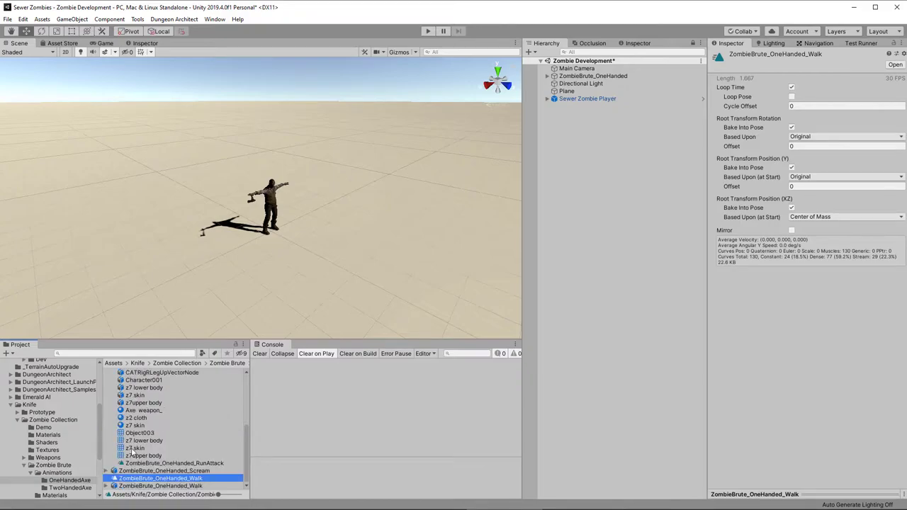
Move the RunAttack and Walk clips into the _EmeraldAI Zombie Brute folder.
left_click(136, 464, "ctrl")
scroll(132, 447, "up", 3)
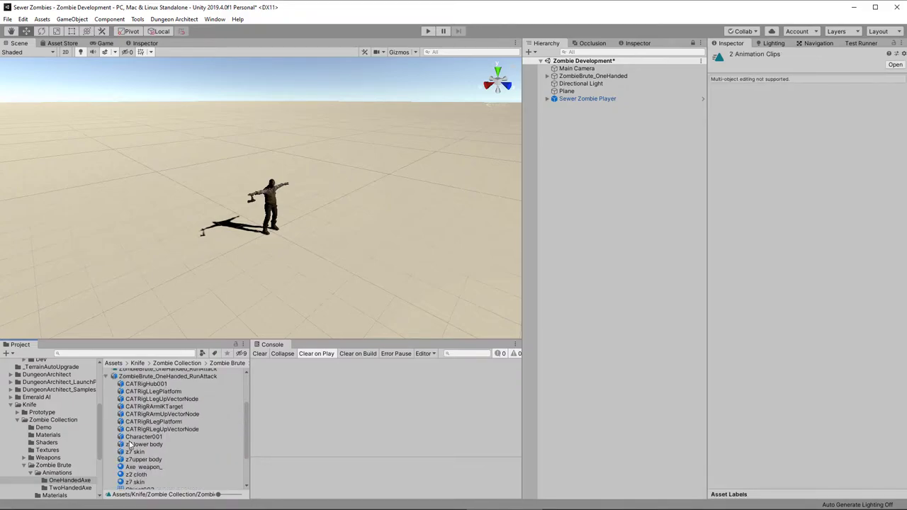
left_click(105, 376)
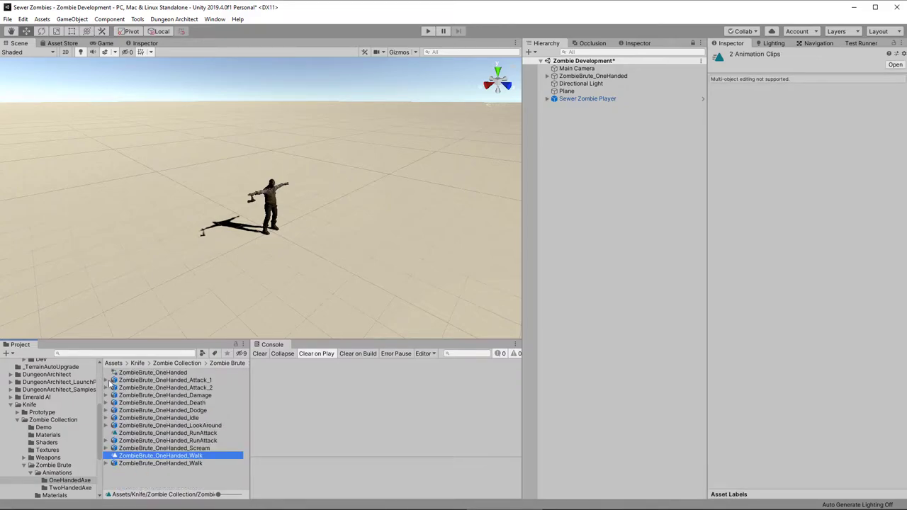
left_click(132, 434)
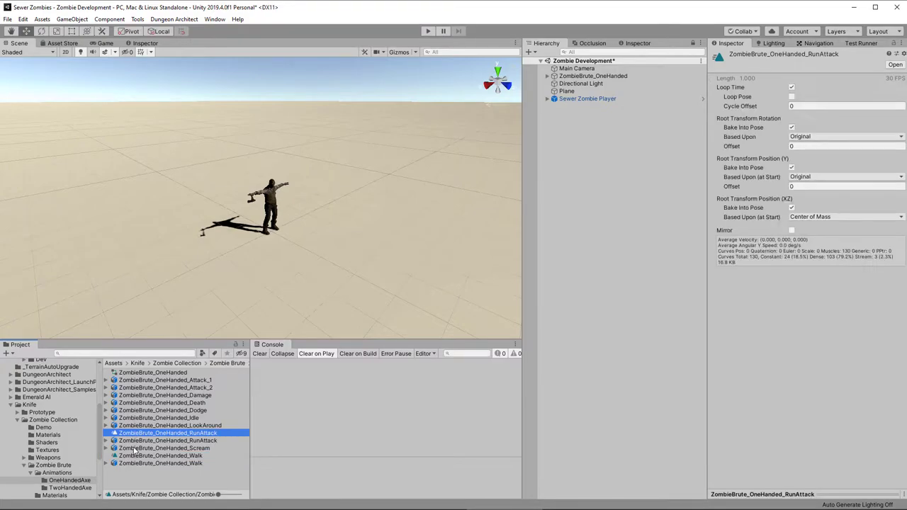
left_click(135, 457, "ctrl")
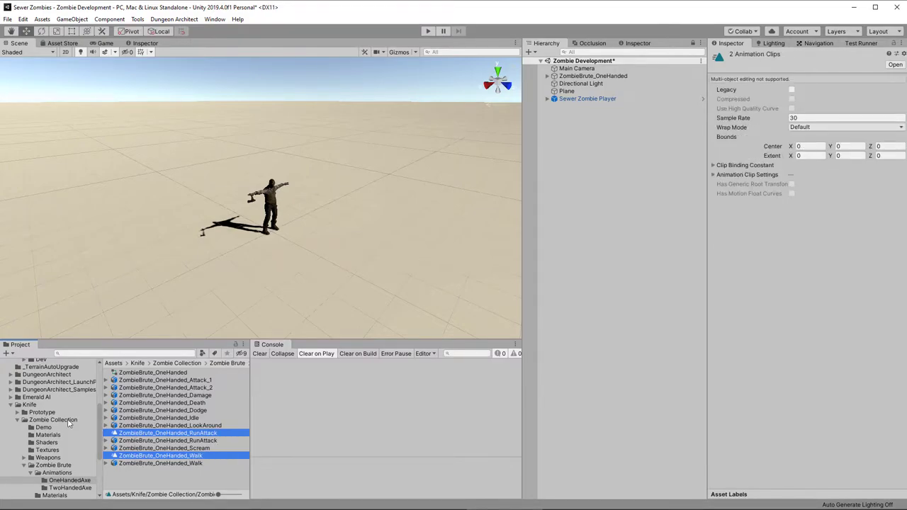
scroll(65, 423, "up", 5)
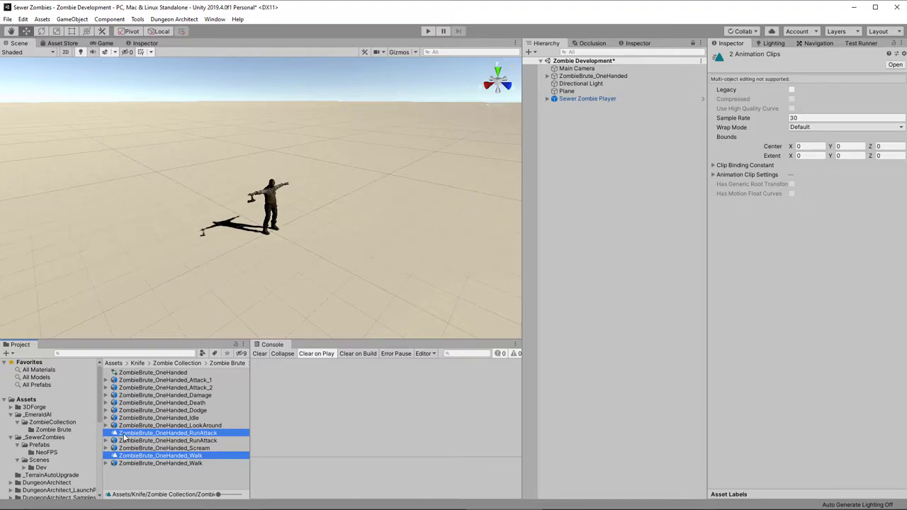
left_click_drag(122, 438, 53, 430)
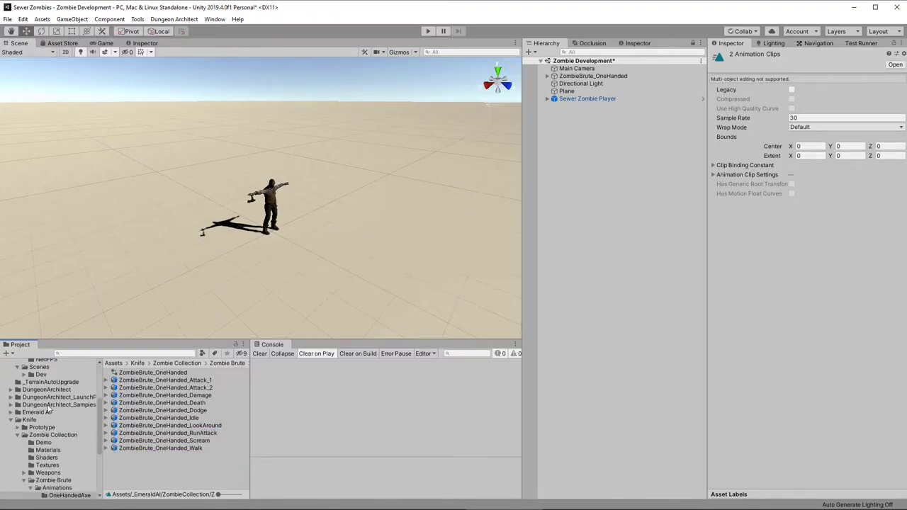
scroll(43, 401, "up", 4)
Turn off Root Transform Position (XZ) Bake Into Pose on the copied RunAttack and Walk clips.
left_click(45, 431)
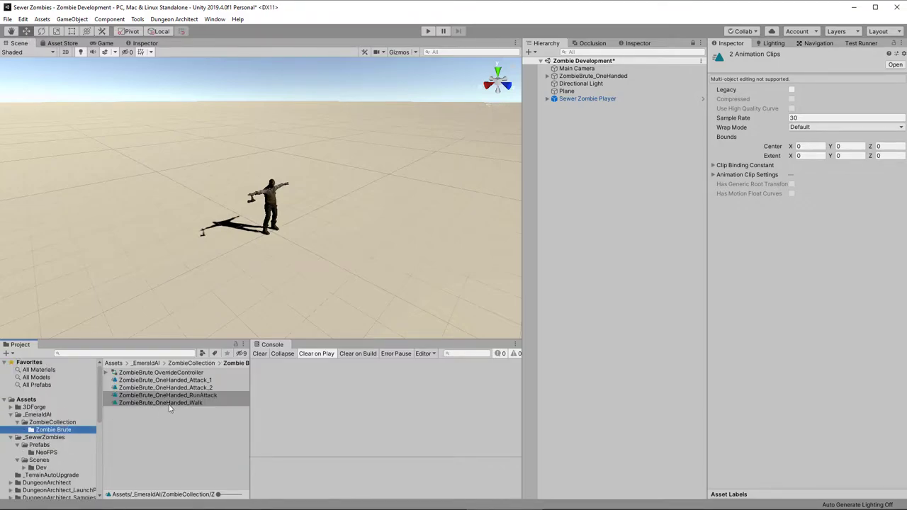
left_click(583, 77)
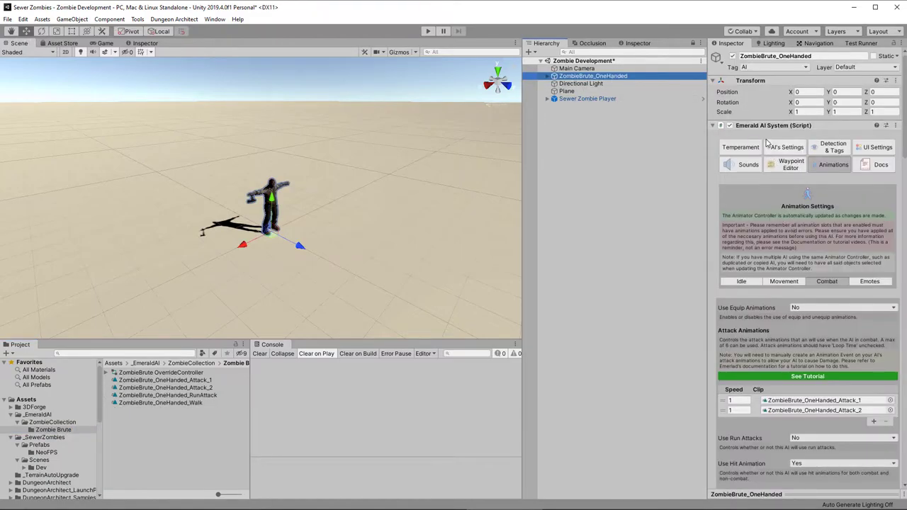
scroll(773, 213, "down", 15)
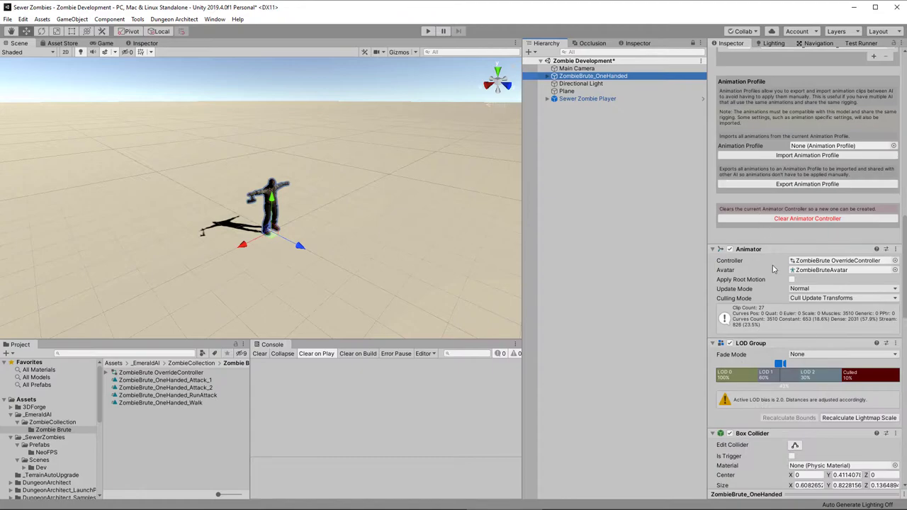
left_click(163, 395)
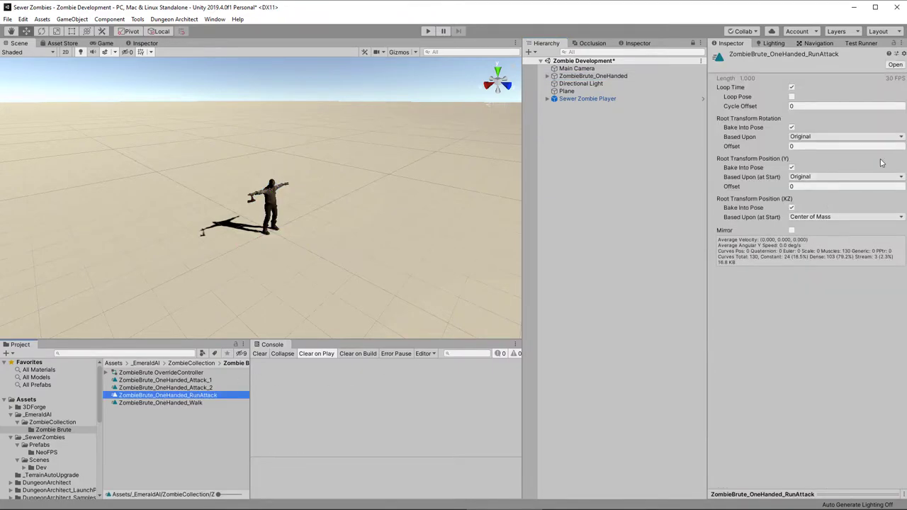
left_click(791, 208)
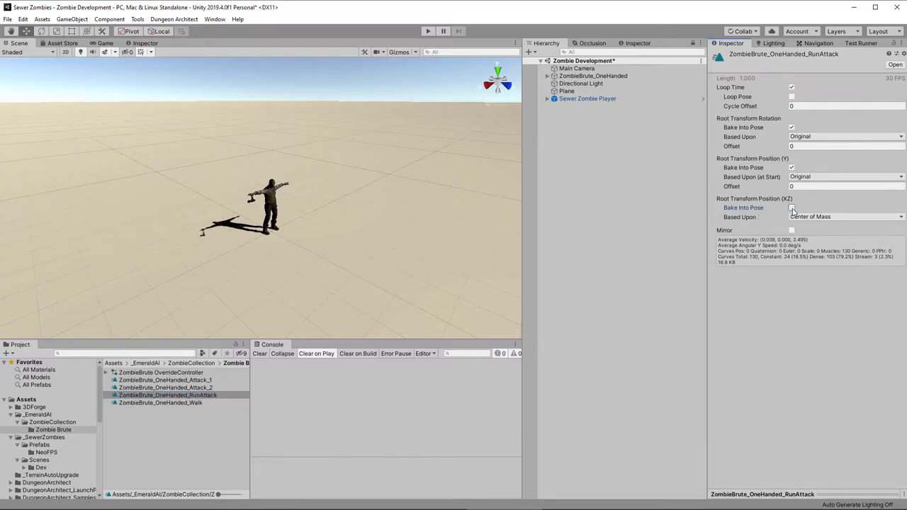
left_click(188, 403)
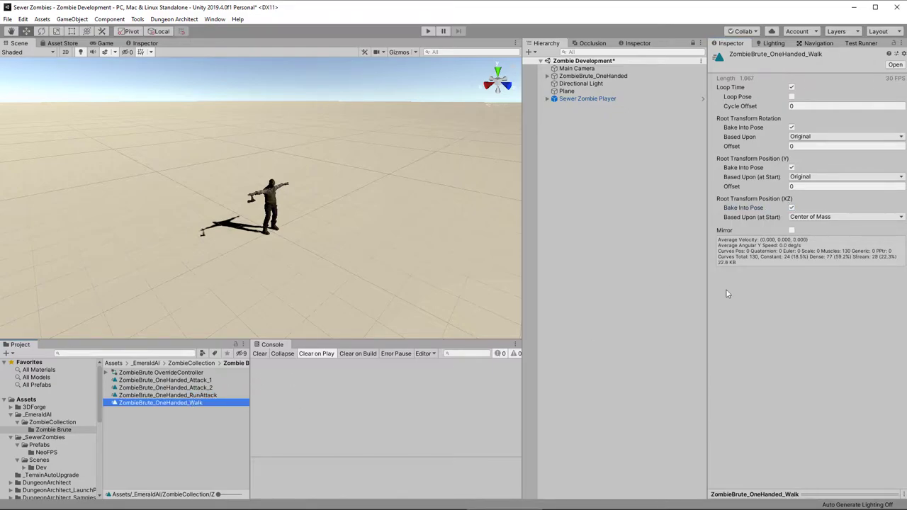
left_click(792, 209)
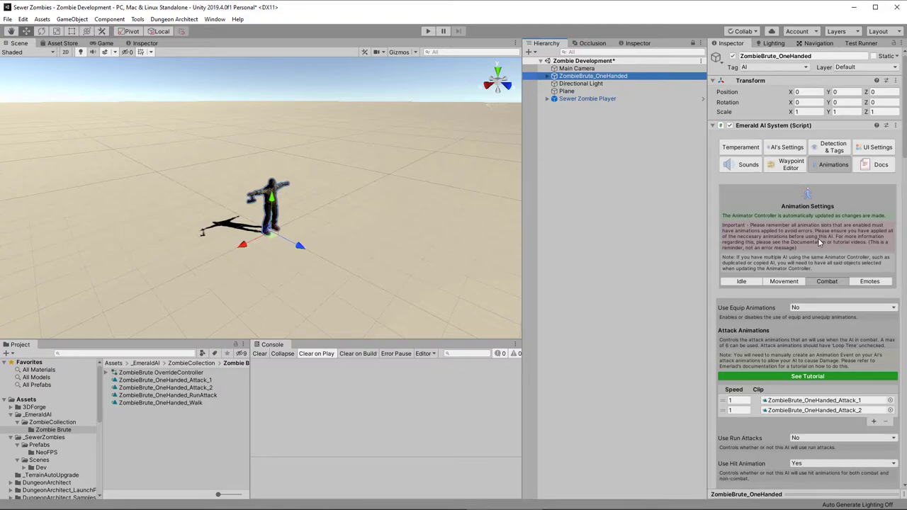
Put Walk in the combat walk straight, left, right and back slots, and RunAttack in combat run.
scroll(819, 243, "down", 5)
left_click(772, 111)
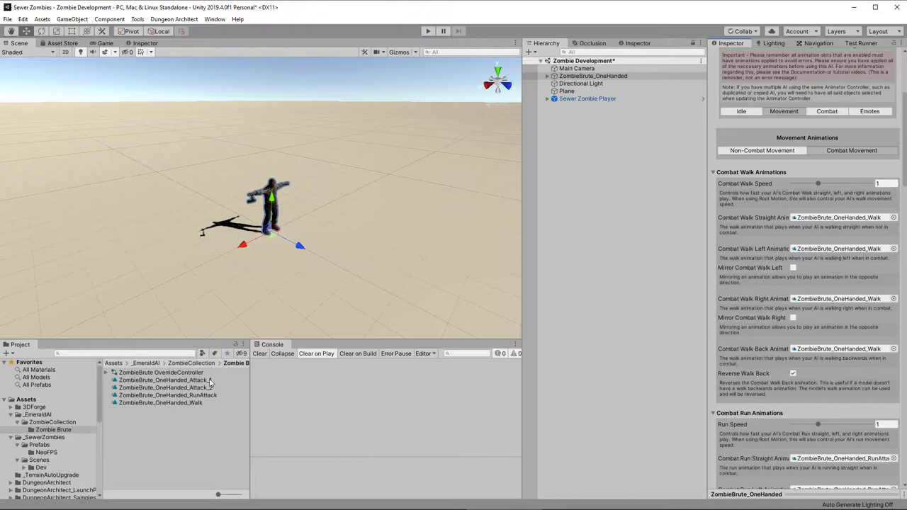
left_click_drag(172, 400, 837, 221)
left_click_drag(193, 404, 845, 251)
left_click_drag(182, 406, 808, 312)
left_click_drag(171, 407, 853, 347)
scroll(756, 370, "down", 10)
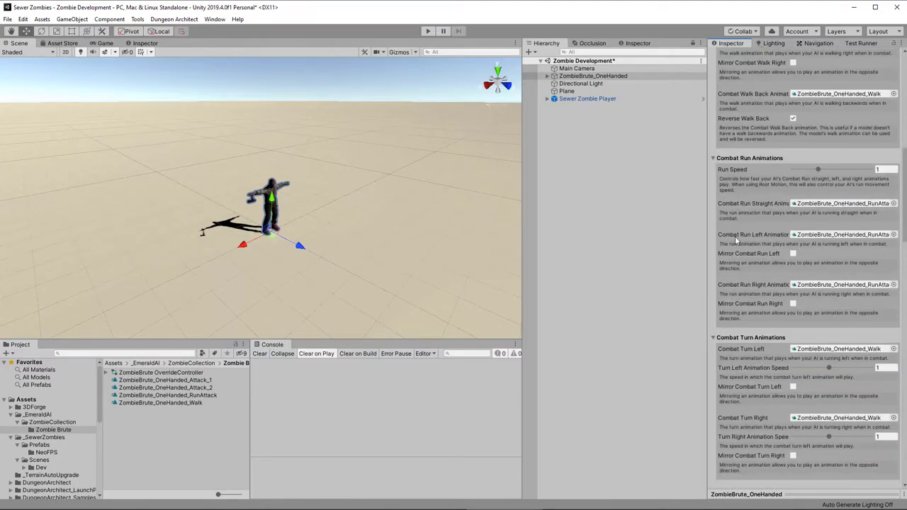
left_click_drag(173, 399, 826, 306)
scroll(796, 344, "up", 15)
scroll(796, 343, "down", 3)
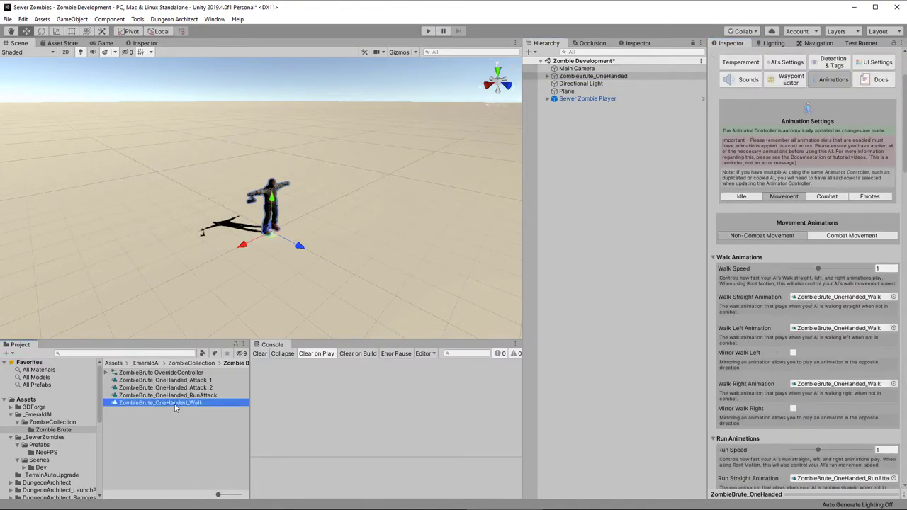
Uncheck Root Transform Position (XZ) Bake Into Pose on the Attack_1 and Attack_2 clips, then play-test the zombie.
left_click_drag(374, 402, 860, 437)
scroll(844, 387, "down", 6)
scroll(843, 397, "down", 3)
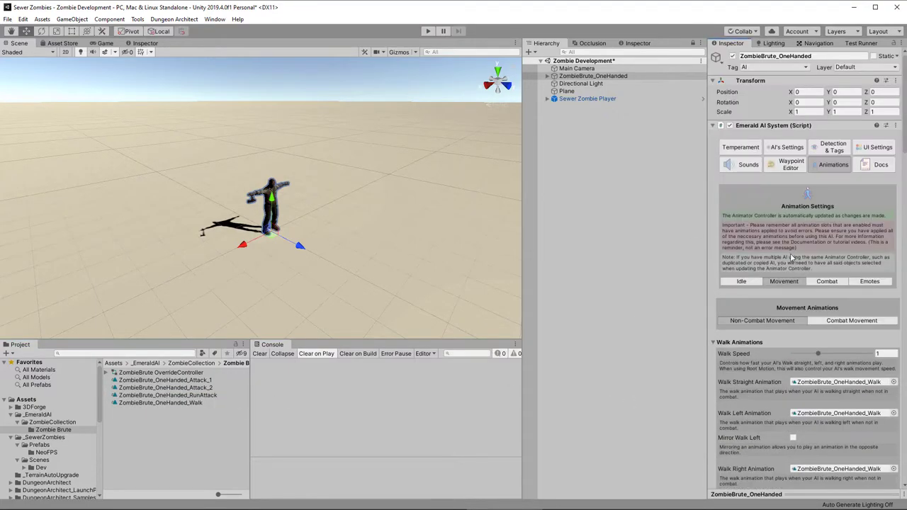
left_click(827, 281)
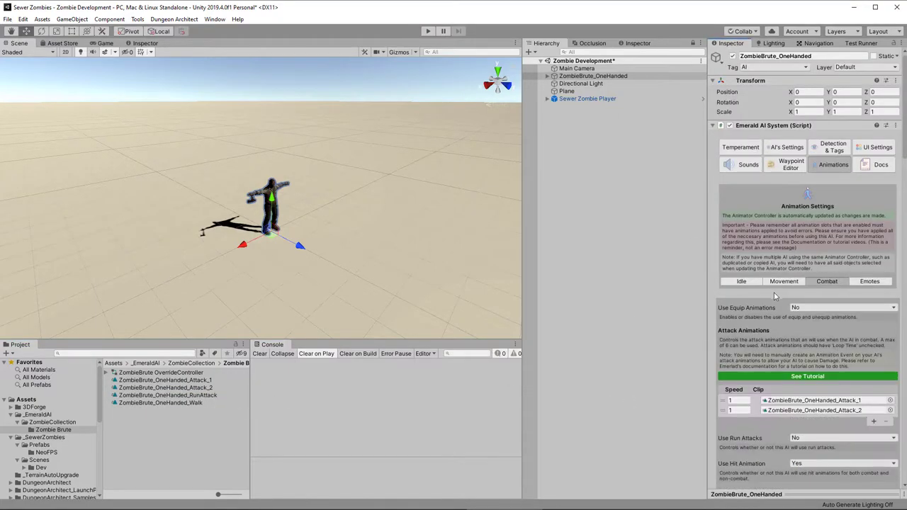
left_click(159, 380)
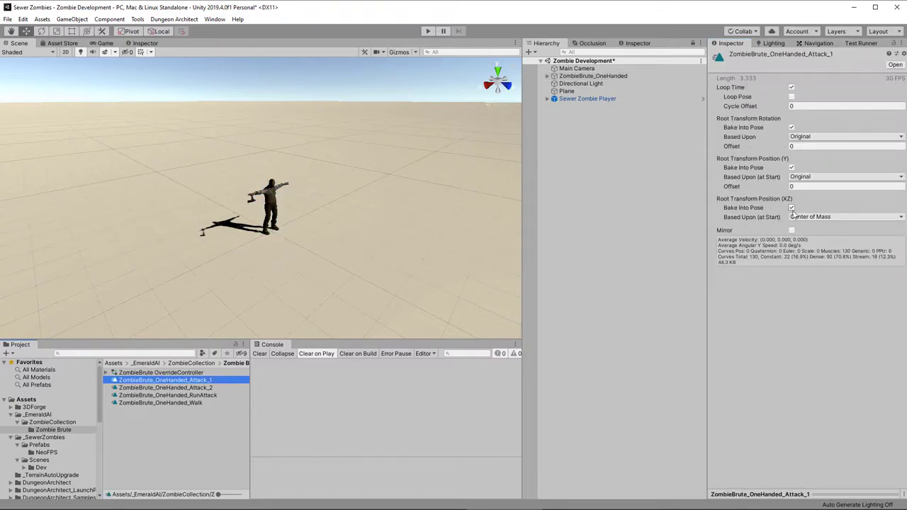
left_click(792, 208)
left_click(210, 388)
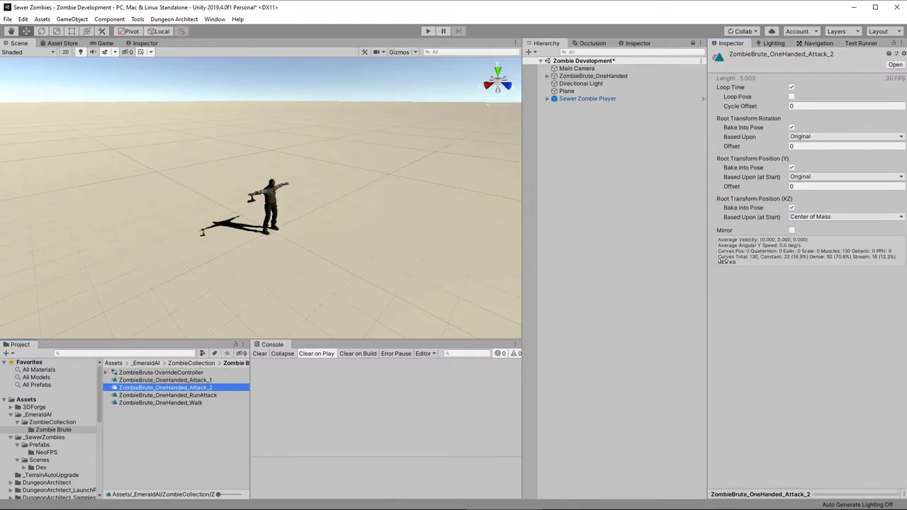
left_click(792, 207)
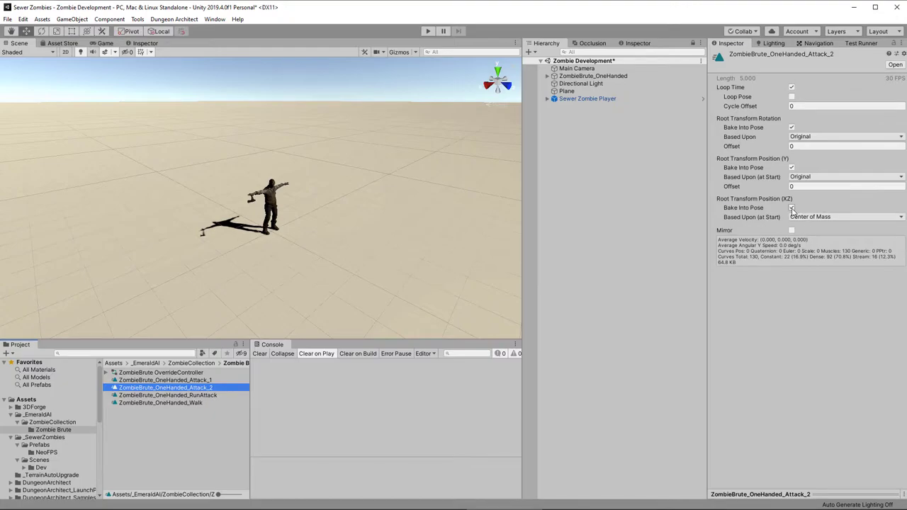
left_click(429, 31)
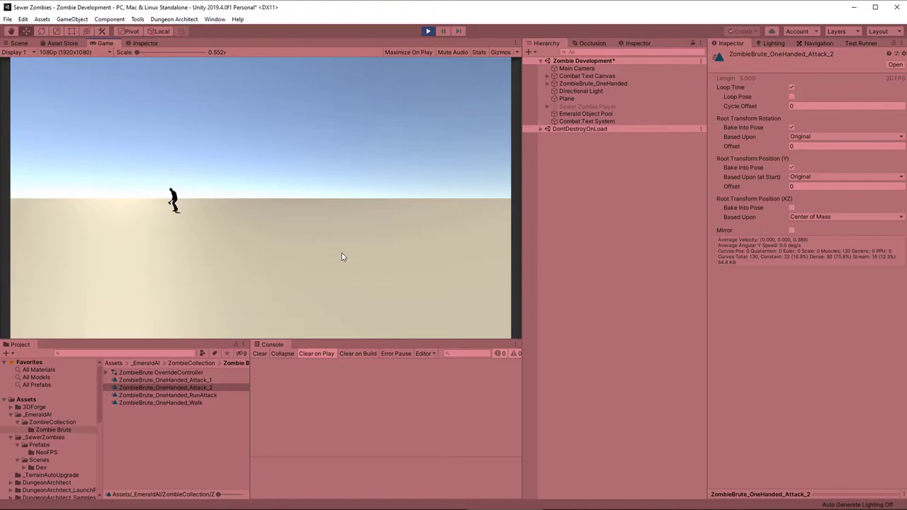
left_click(429, 31)
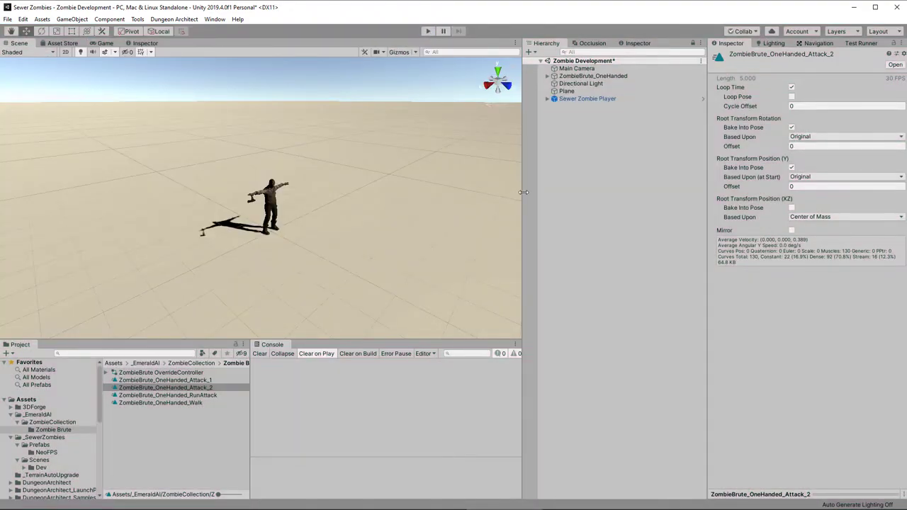
Delete the Sewer Zombie Player object from the scene.
left_click(585, 100)
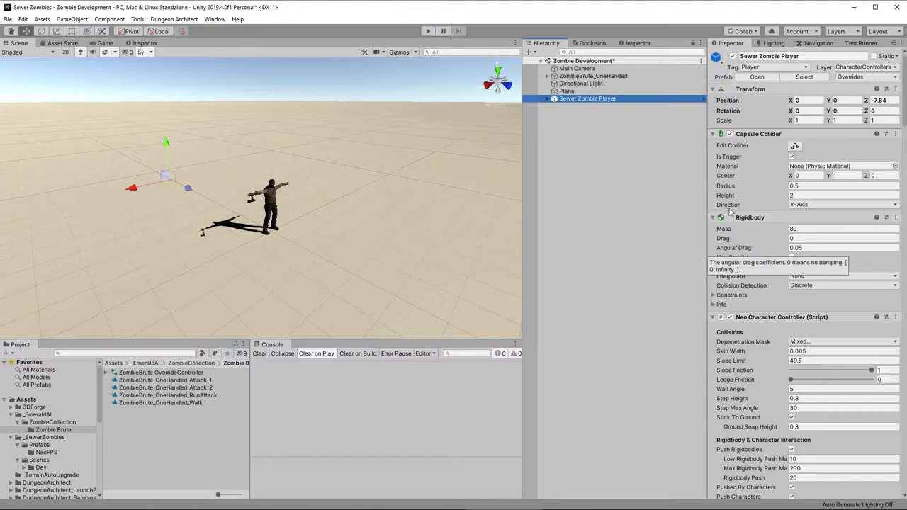
left_click(592, 100)
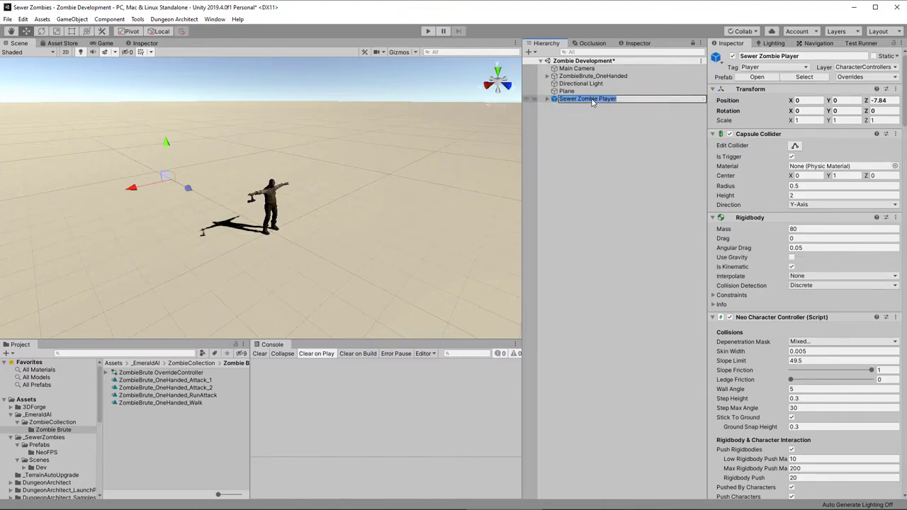
key("Escape")
key("Delete")
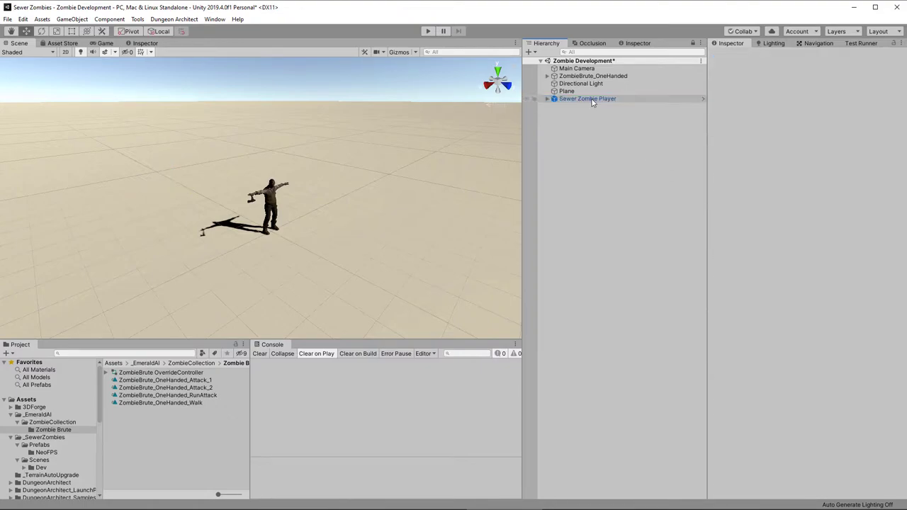
Add the SimpleSpawnerAndGameMode Variant prefab from Prefabs/NeoFPS into the Hierarchy.
left_click(47, 452)
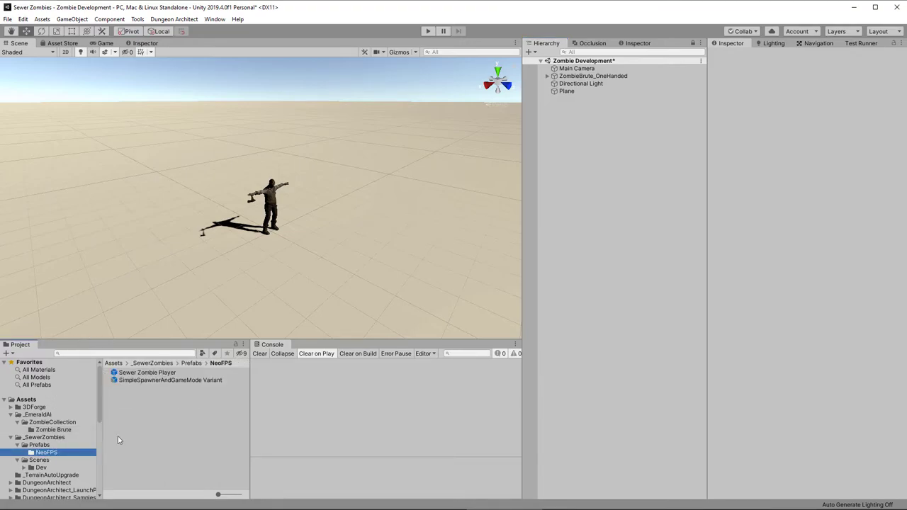
left_click(143, 381)
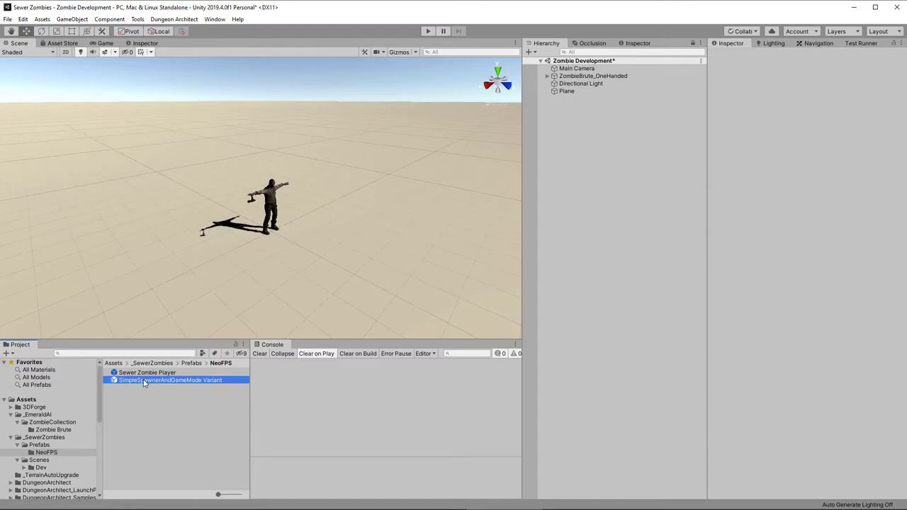
left_click_drag(143, 382, 639, 222)
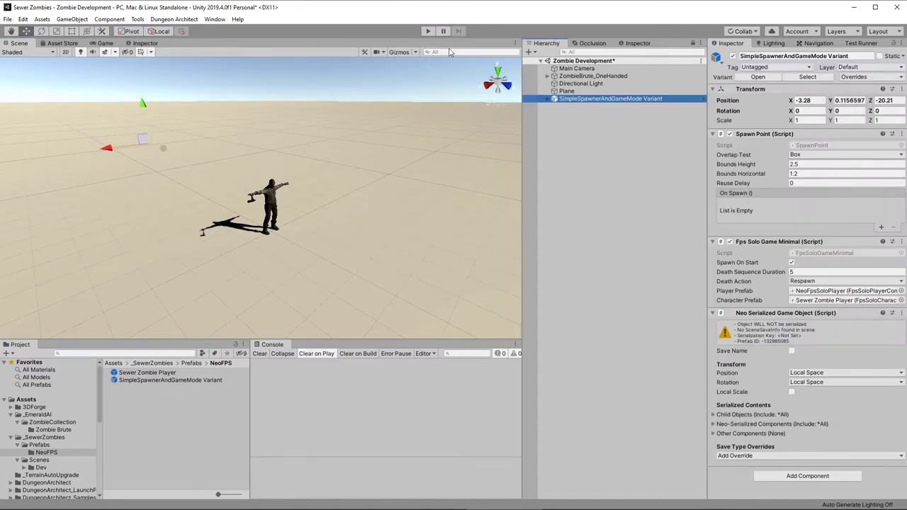
Play-test the spawned FPS player, then delete the duplicate Main Camera.
left_click(428, 32)
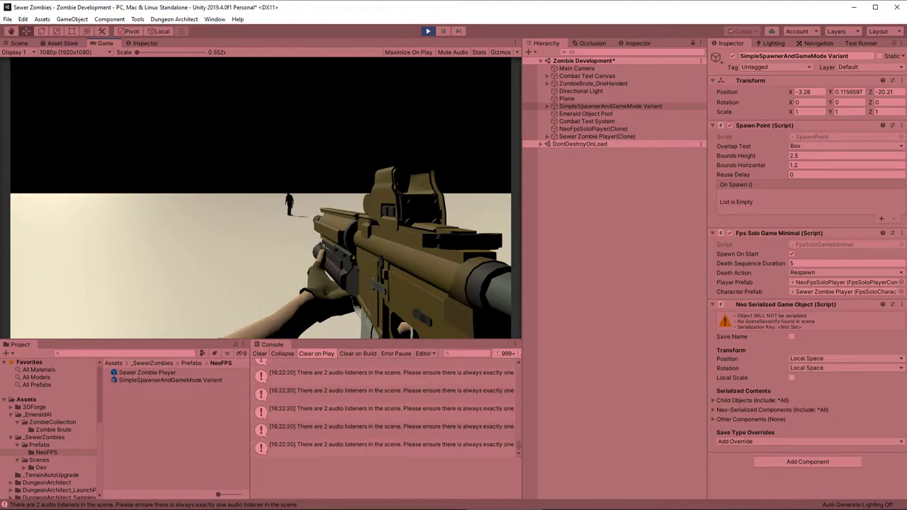
left_click(429, 32)
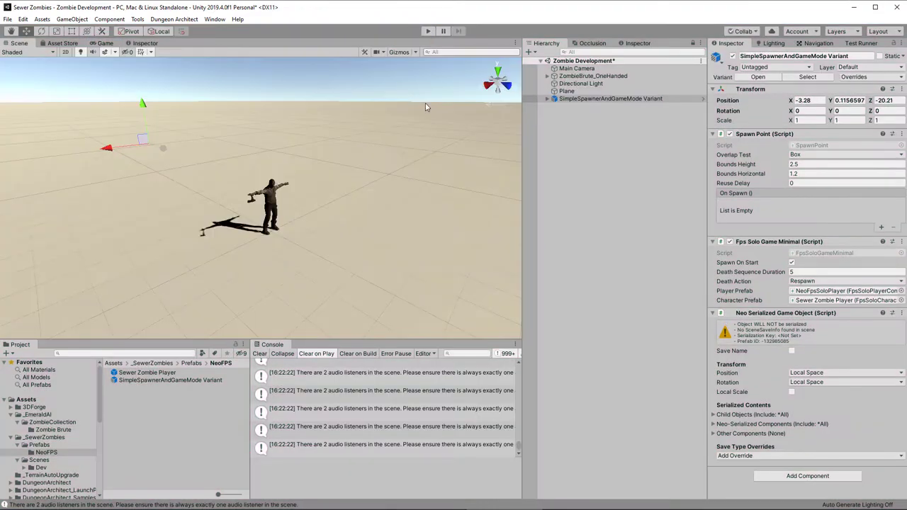
left_click(576, 68)
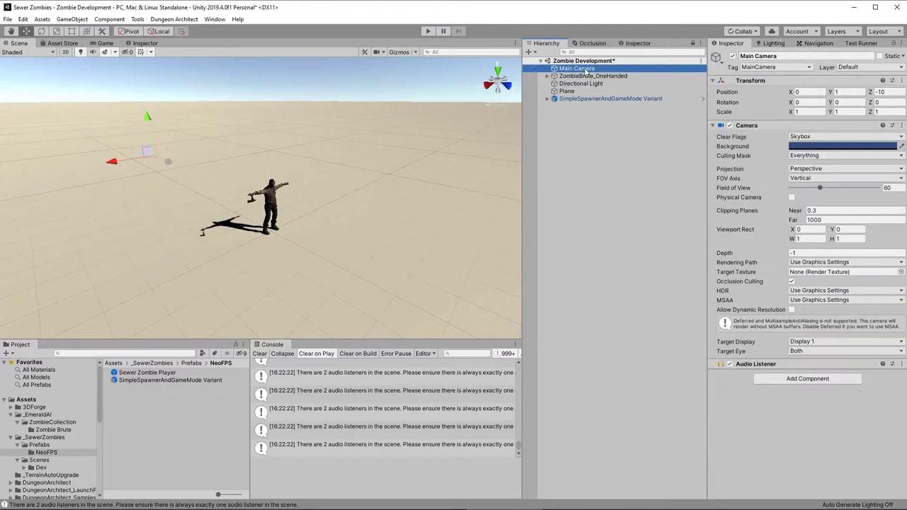
key("Delete")
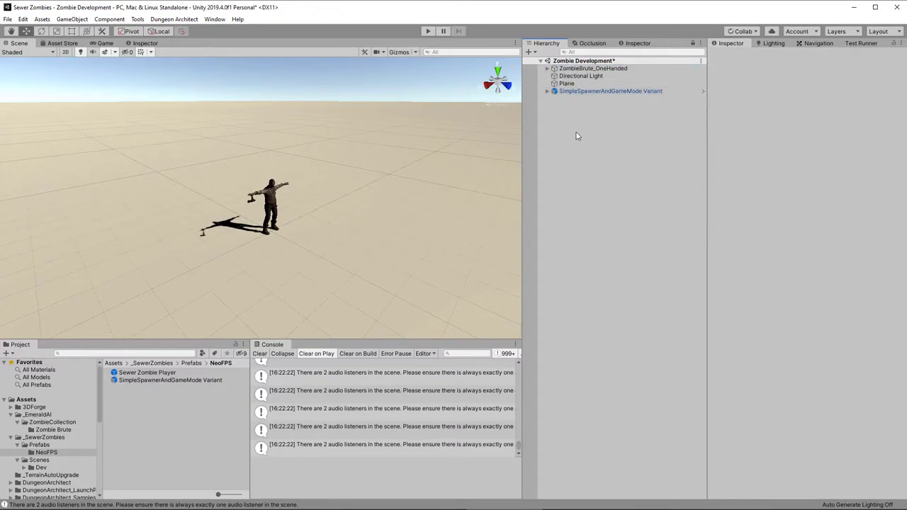
Collapse the zombie's Emerald AI System, Animator, LOD Group, Box Collider, Nav Mesh Agent and Audio Source components.
left_click(588, 68)
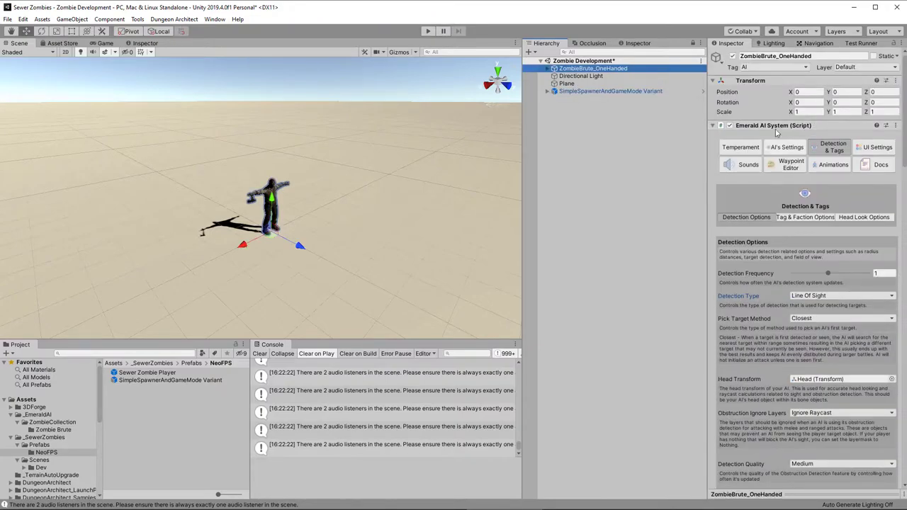
left_click(714, 126)
left_click(714, 137)
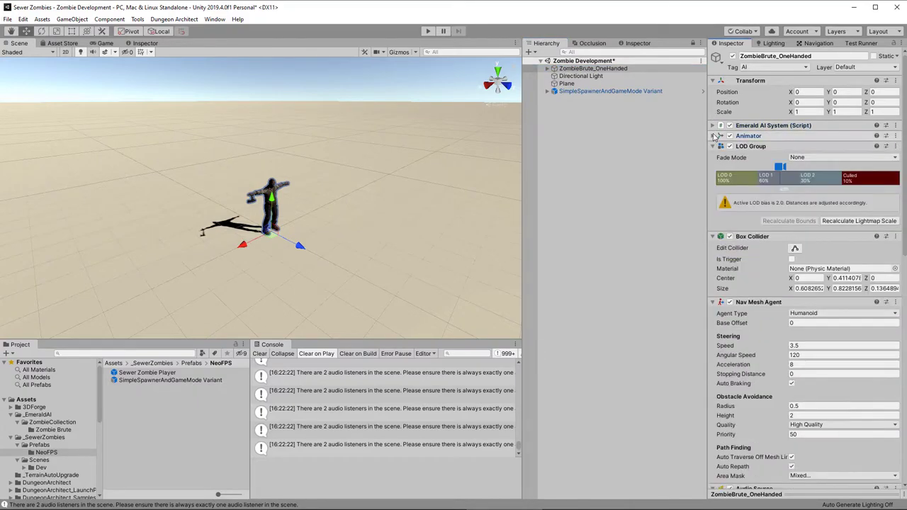
left_click(714, 147)
left_click(714, 156)
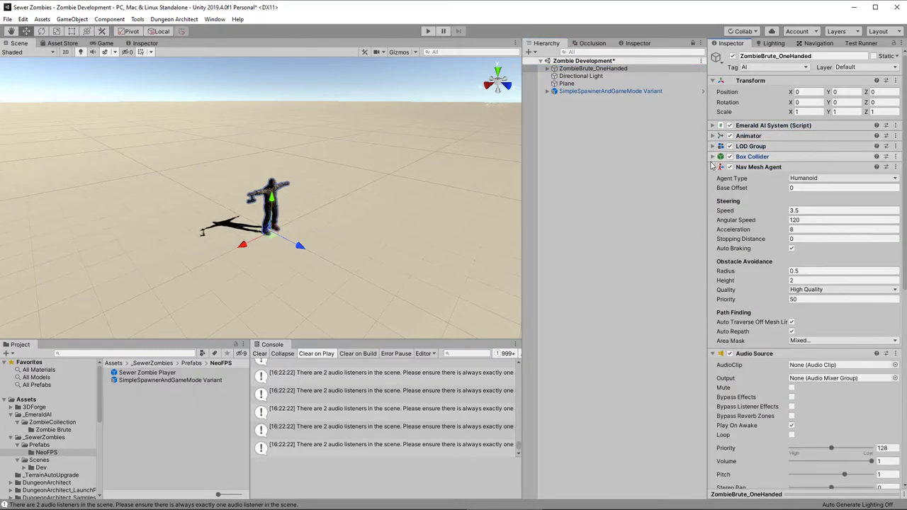
left_click(714, 168)
left_click(714, 177)
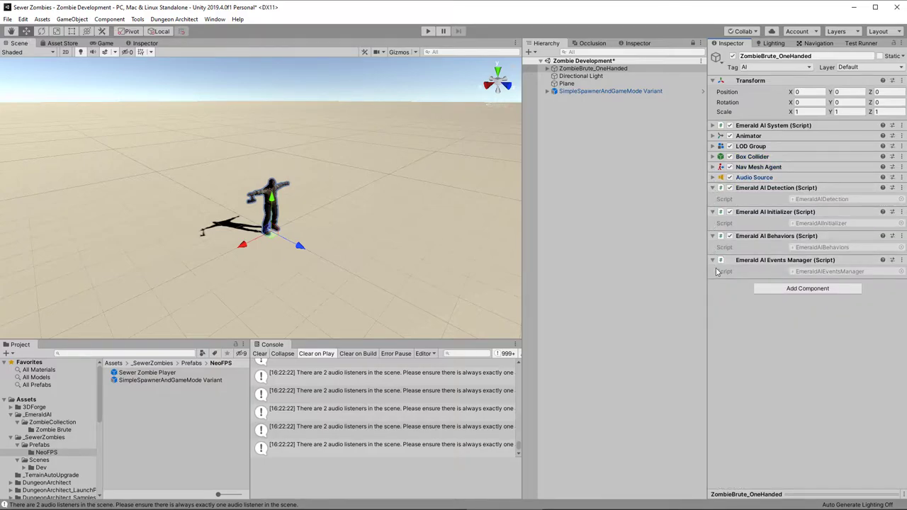
Show the Integrations page in Tools > NeoFPS > NeoFPS Hub.
left_click(137, 19)
mouse_move(189, 32)
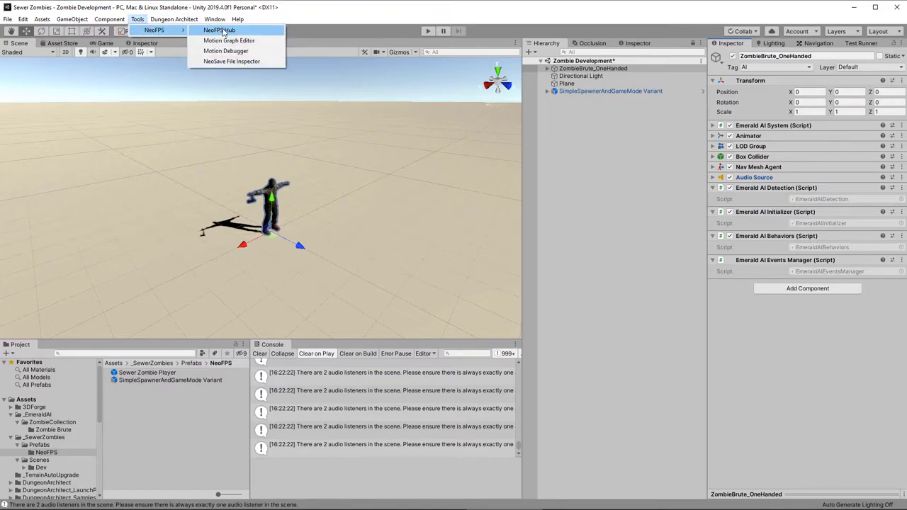
left_click(221, 29)
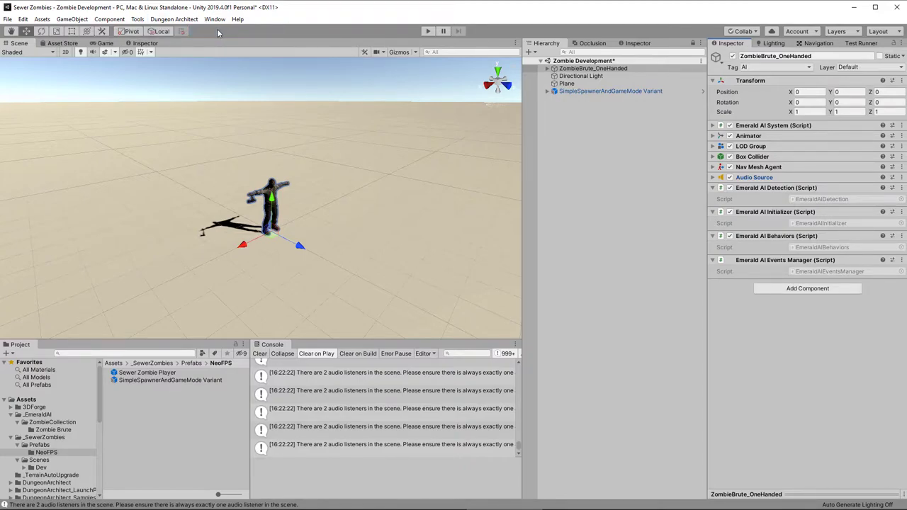
left_click(21, 97)
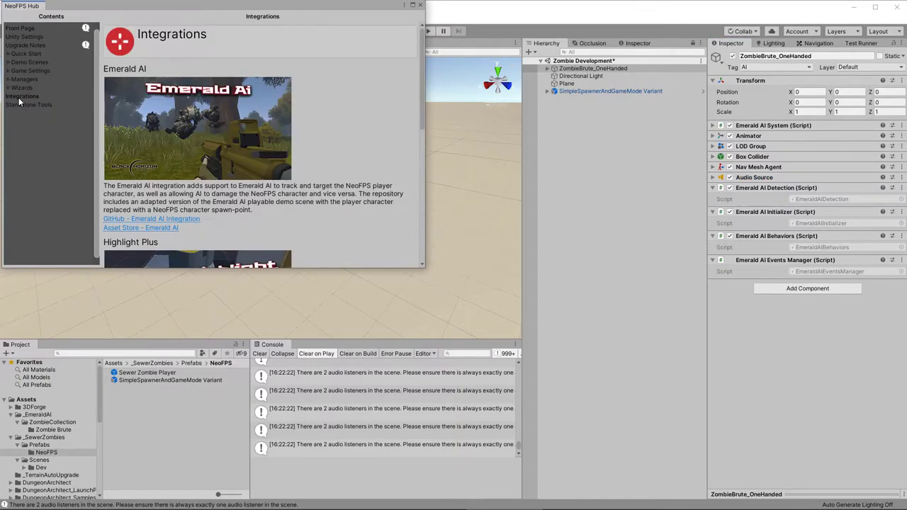
Save the GitHub Emerald AI integration as NeoFPS_EmeraldAI-master.zip into D:\tmp.
left_click(148, 222)
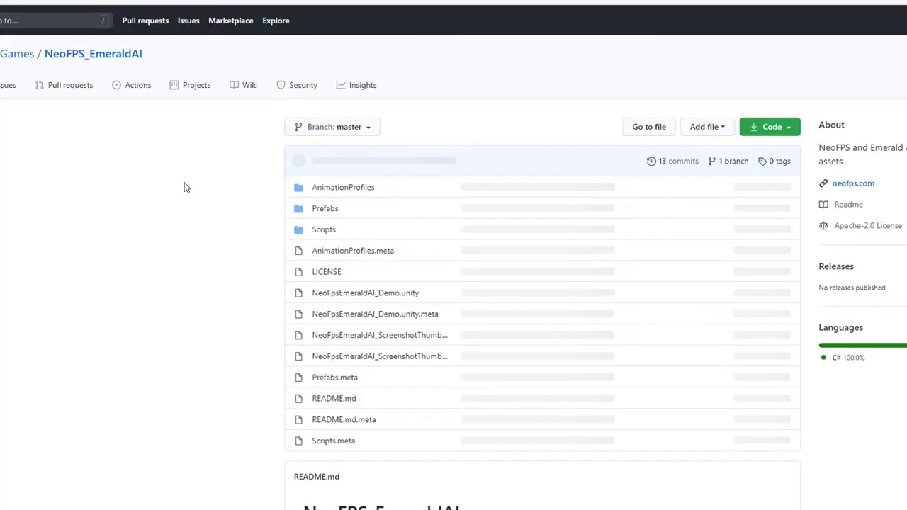
left_click(788, 130)
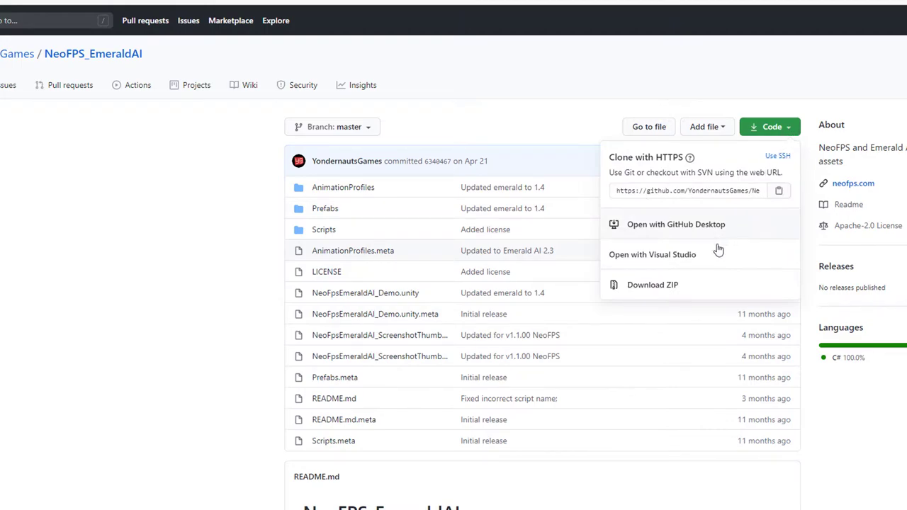
left_click(663, 289)
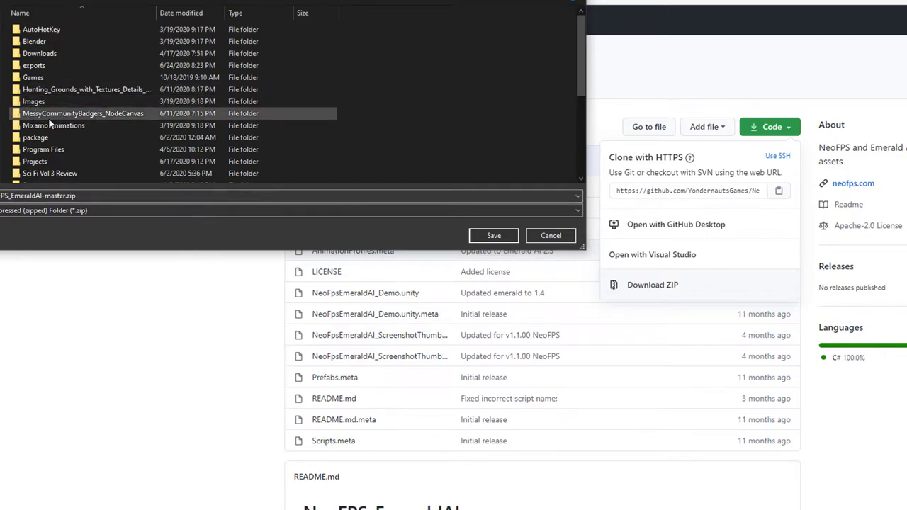
scroll(45, 128, "down", 8)
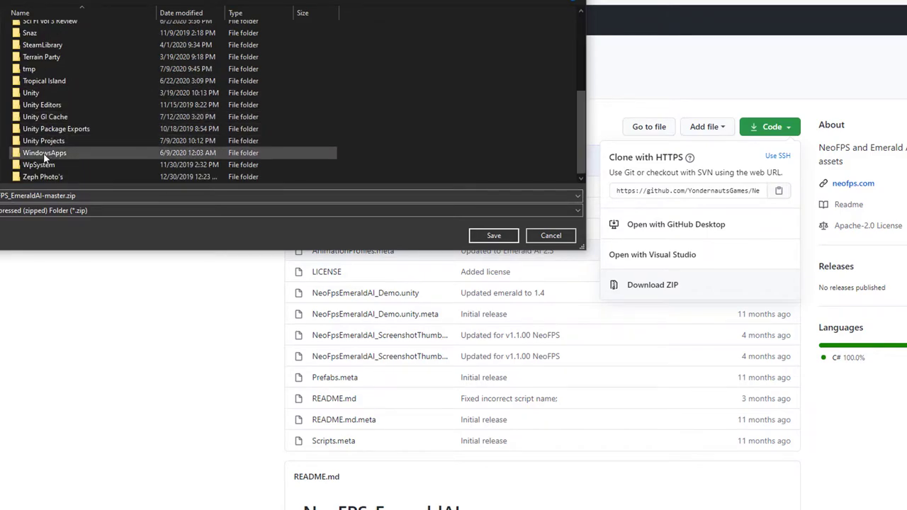
double_click(36, 69)
left_click(488, 235)
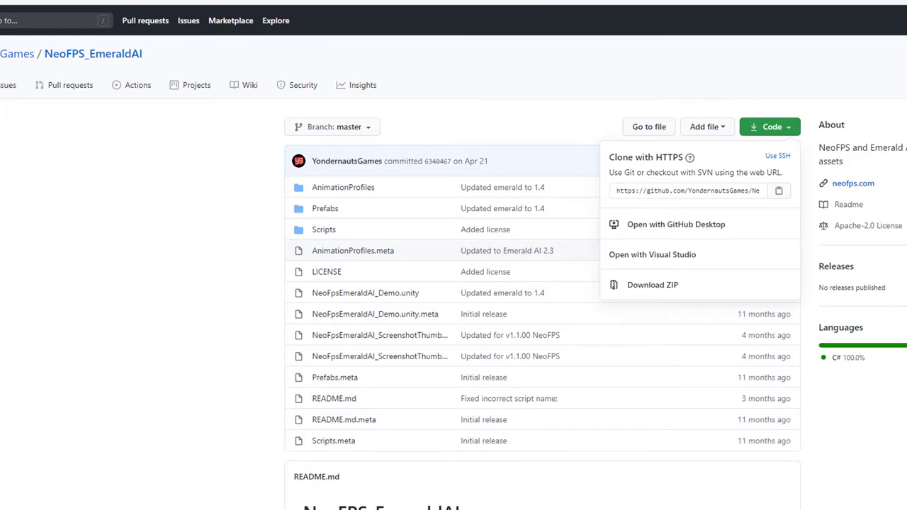
key("alt+Tab")
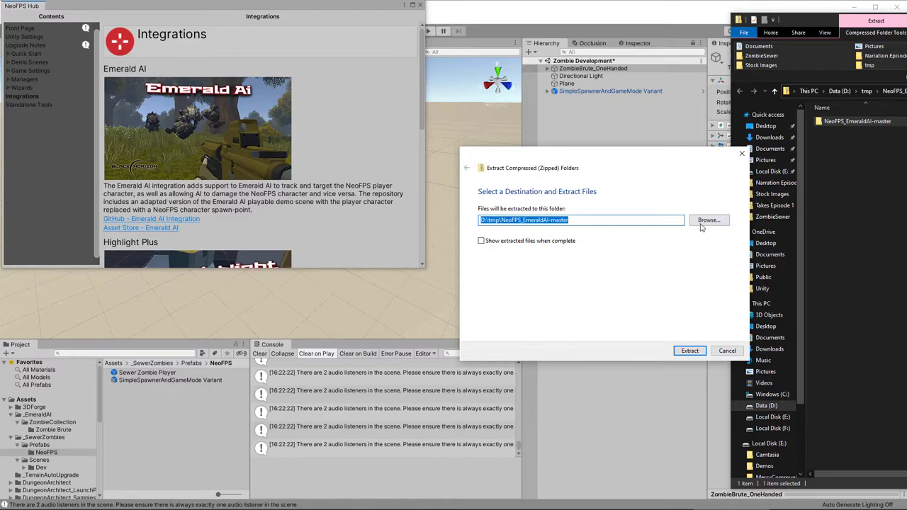
Extract the zip into D:\tmp and drag the NeoFPS_EmeraldAI-master folder into Unity's Project panel.
left_click(685, 353)
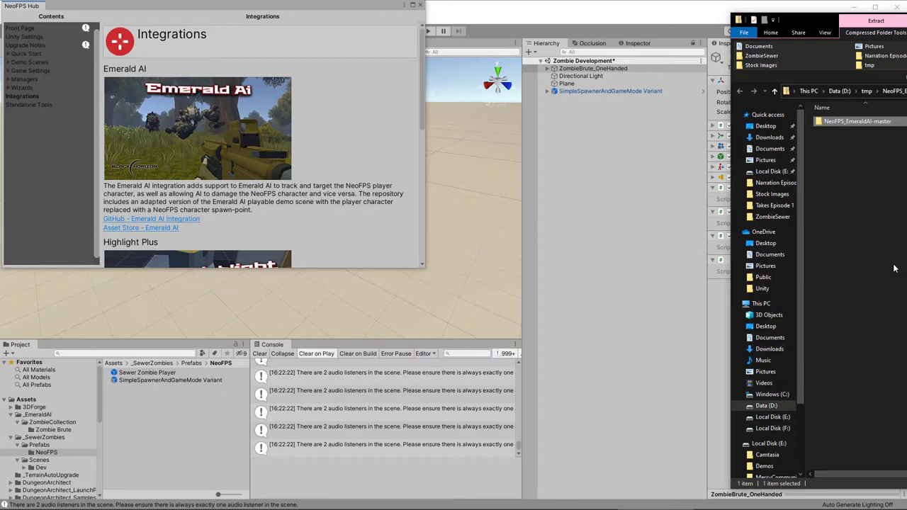
left_click(866, 91)
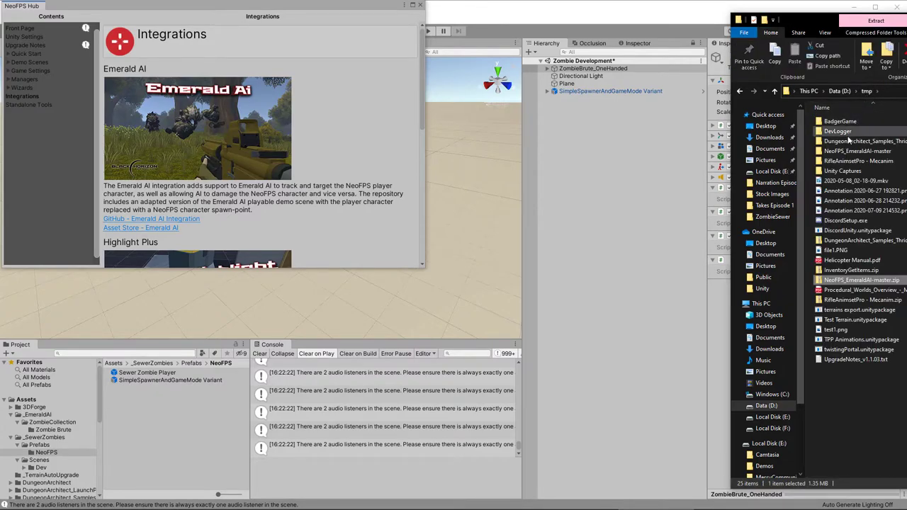
double_click(855, 151)
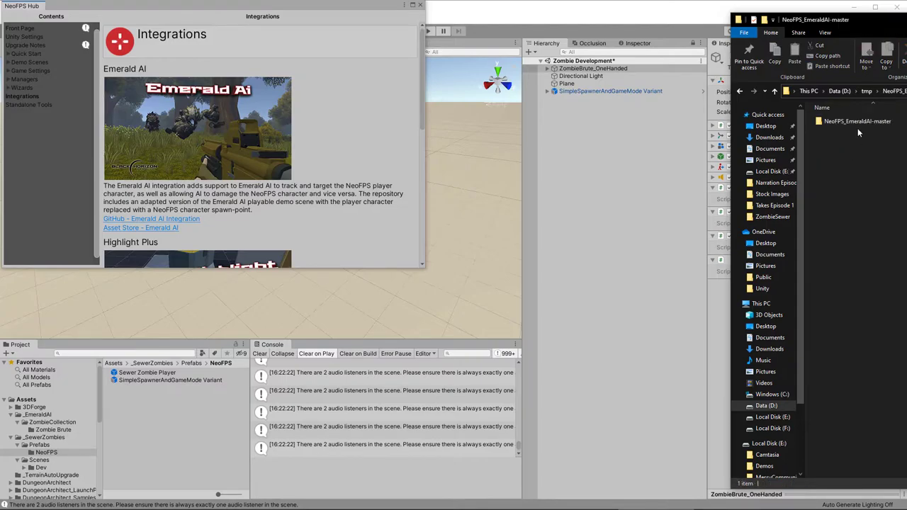
left_click_drag(859, 123, 24, 401)
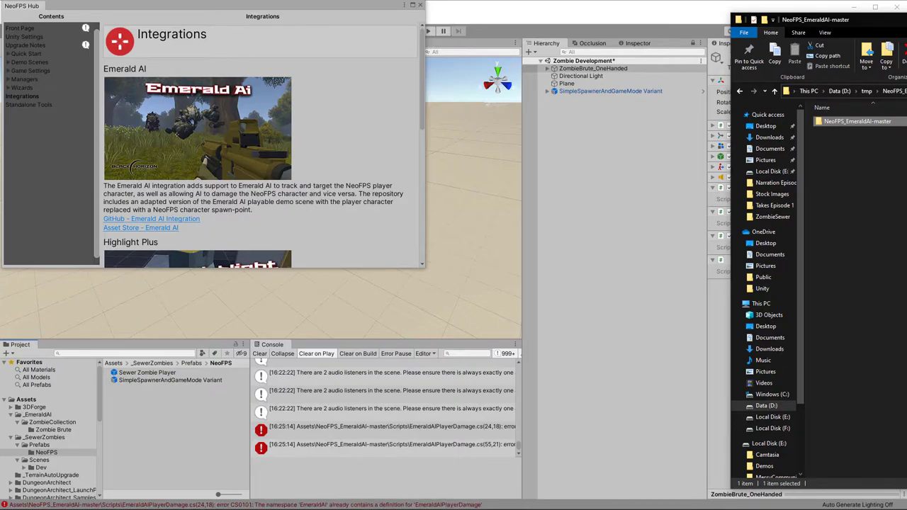
Search for emeraldaiplayer and delete the original Emerald AI copy of EmeraldAIPlayerDamage.cs.
left_click(656, 322)
left_click(362, 427)
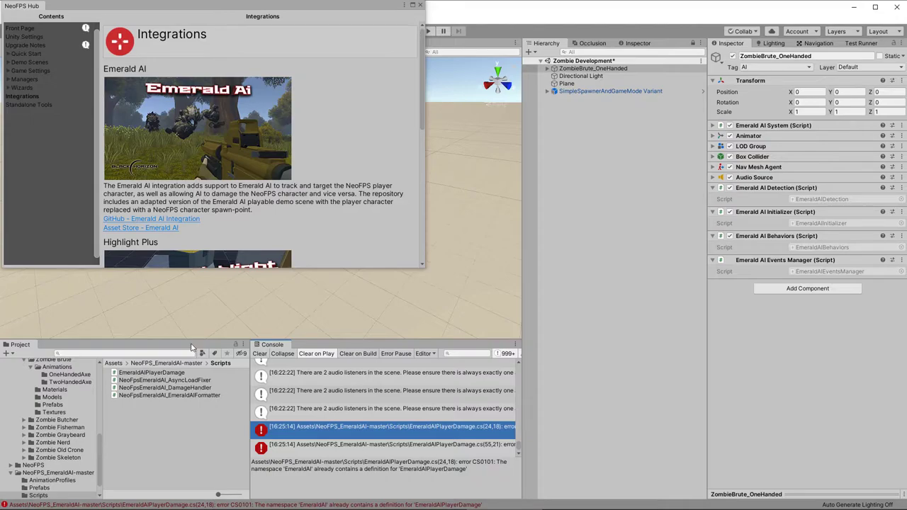
left_click(144, 354)
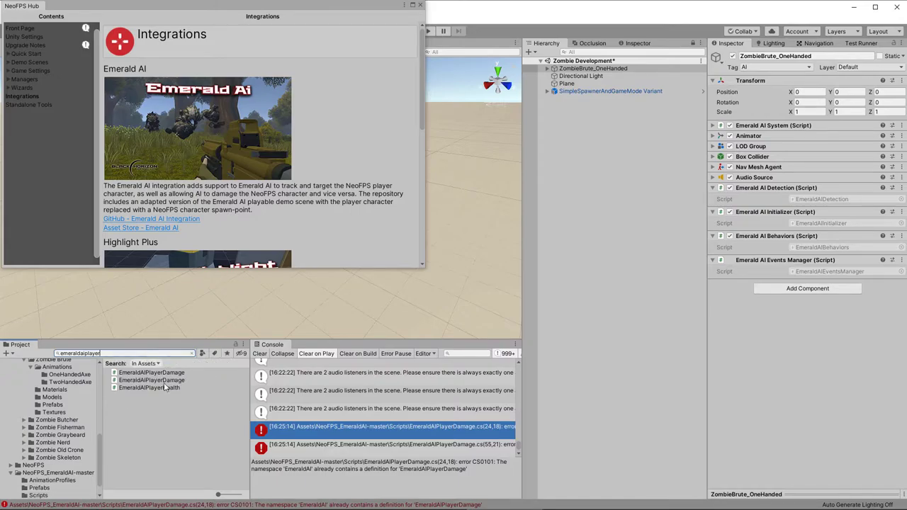
left_click(165, 374)
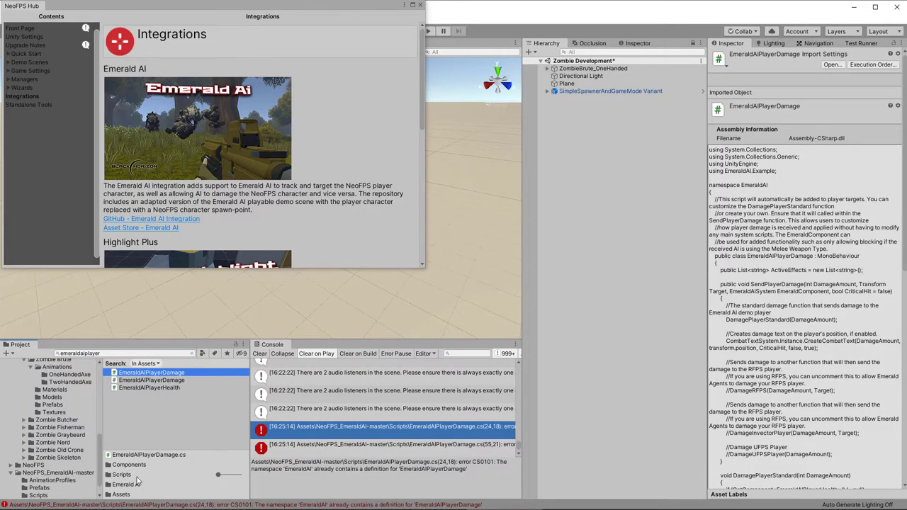
left_click(163, 374)
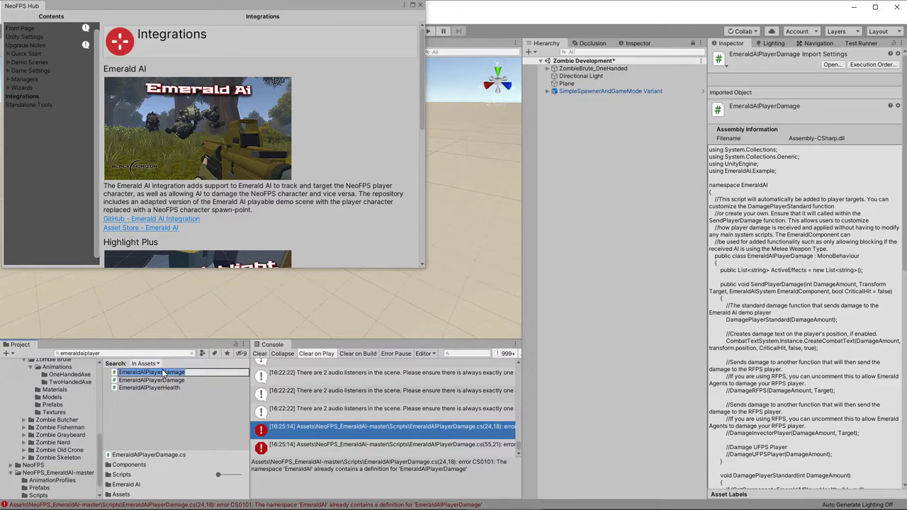
key("Escape")
key("Delete")
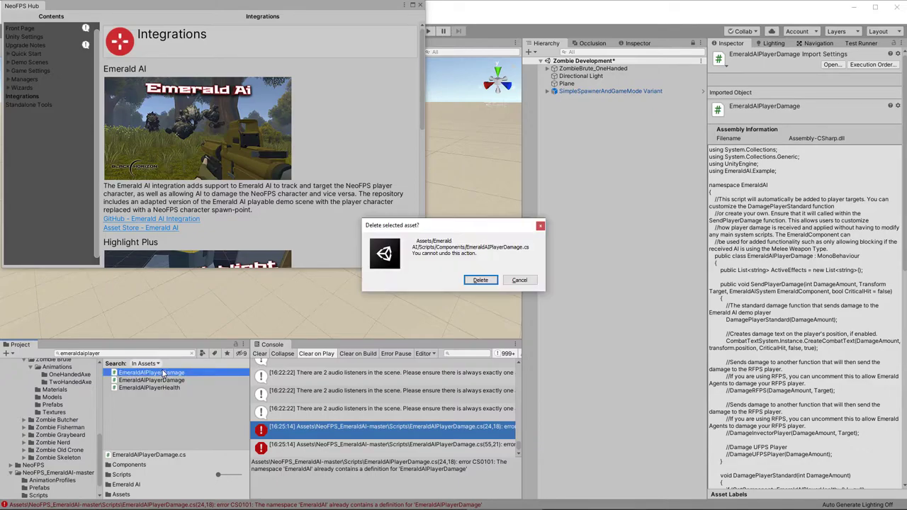
left_click(480, 280)
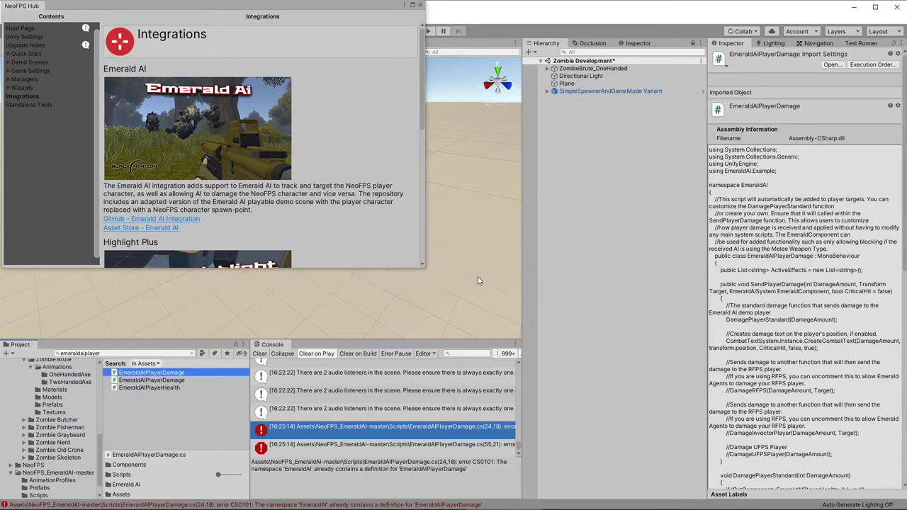
Close the NeoFPS Hub and add the Emerald AI Async Load Fixer and Damage Handler to ZombieBrute_OneHanded.
left_click(420, 5)
left_click(593, 68)
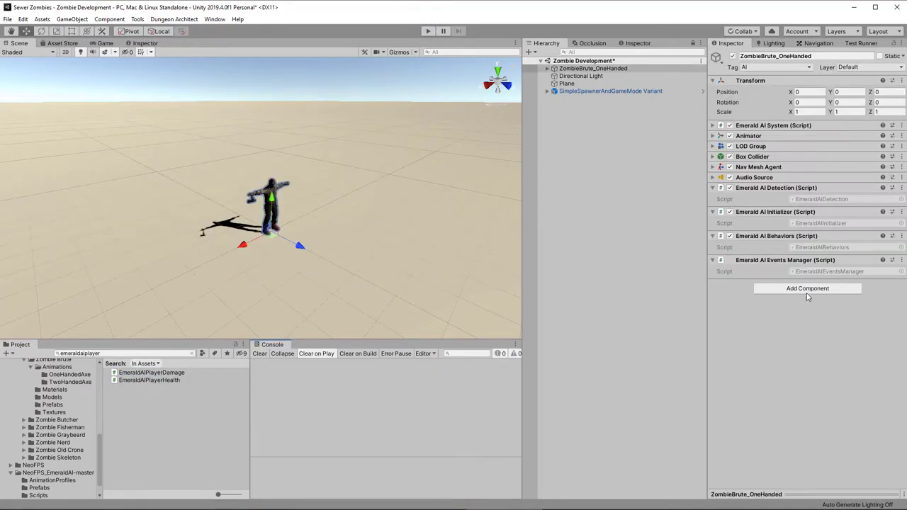
left_click(808, 288)
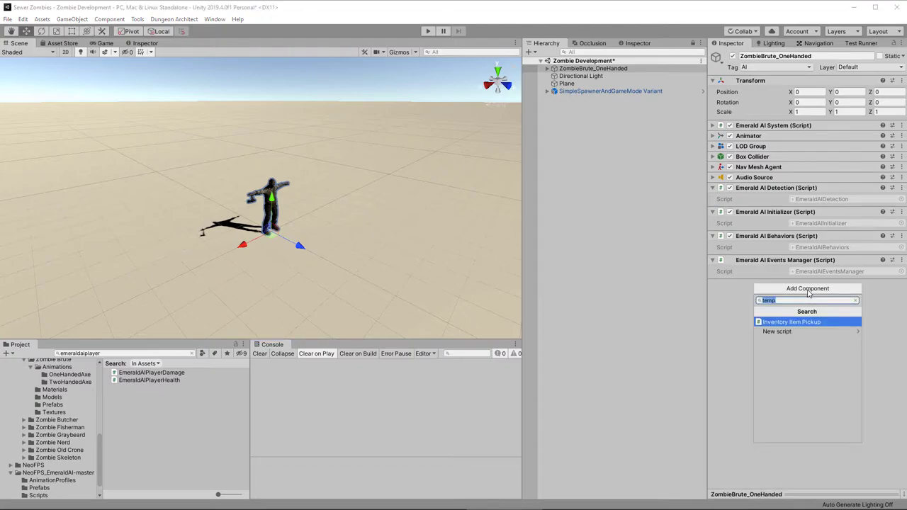
type("neo")
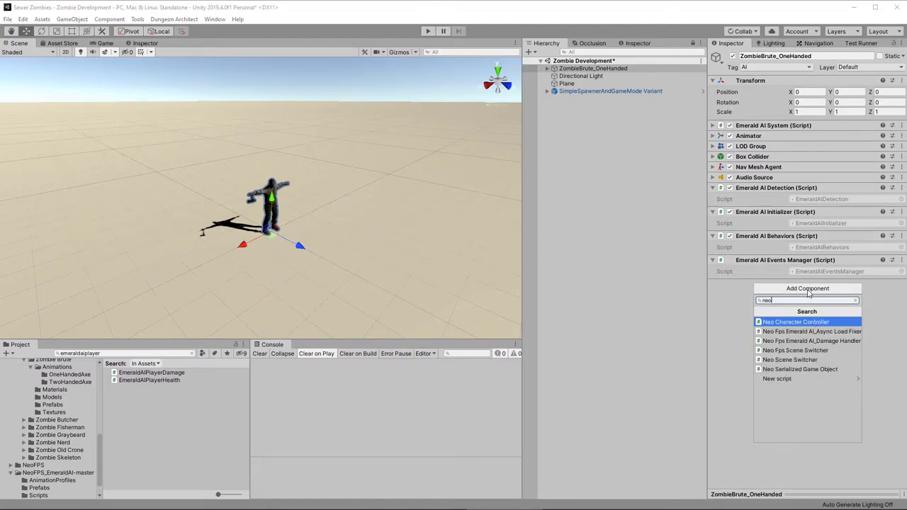
left_click(813, 331)
left_click(814, 316)
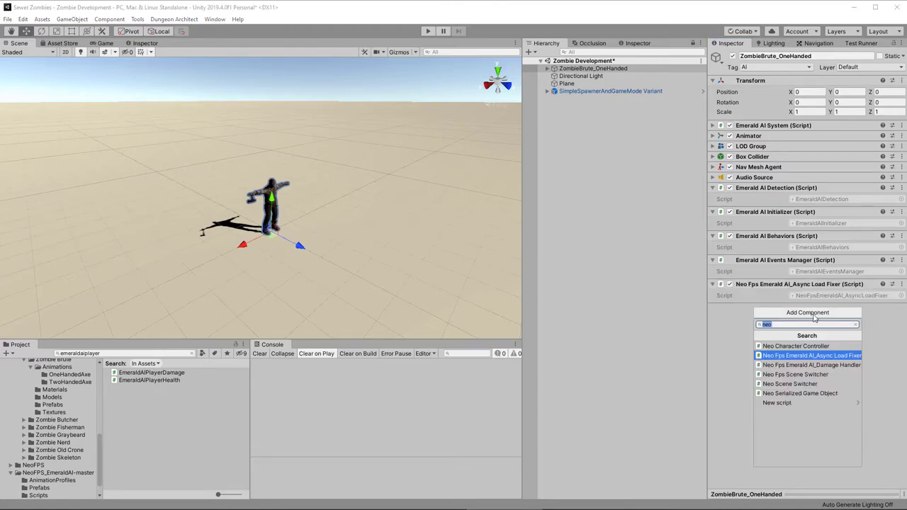
left_click(820, 368)
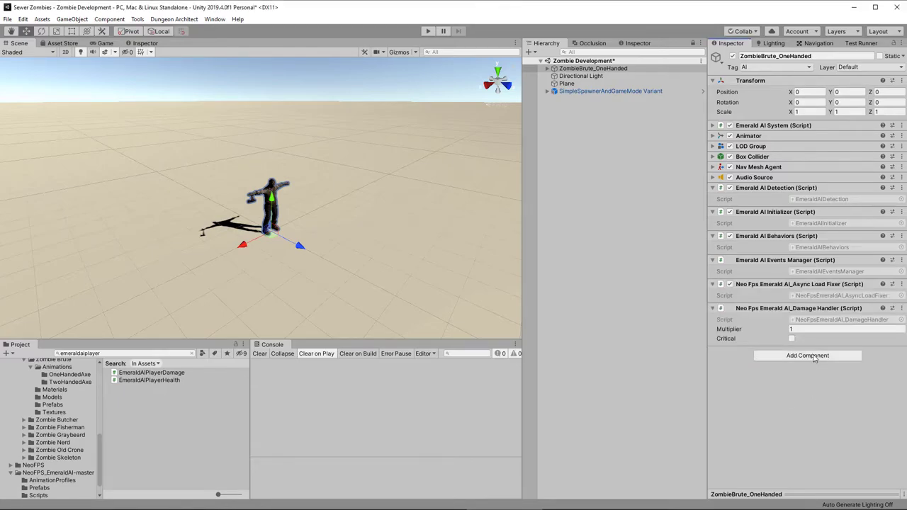
Add a Simple Surface with surface type Flesh to the zombie and start play mode.
left_click(815, 355)
type("simple sur")
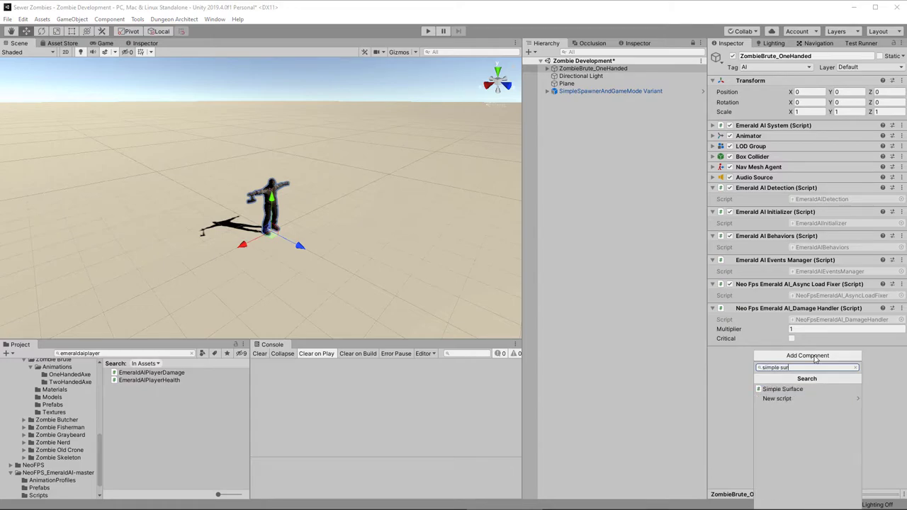
left_click(805, 390)
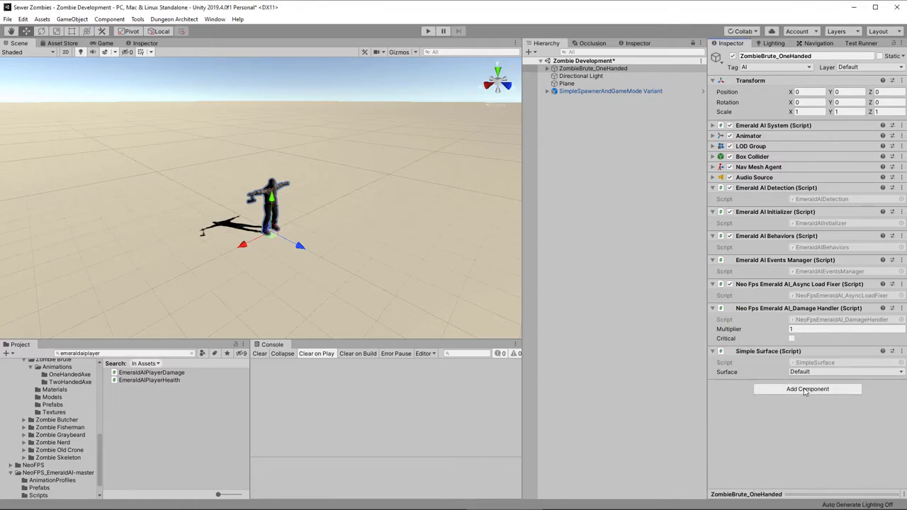
left_click(813, 372)
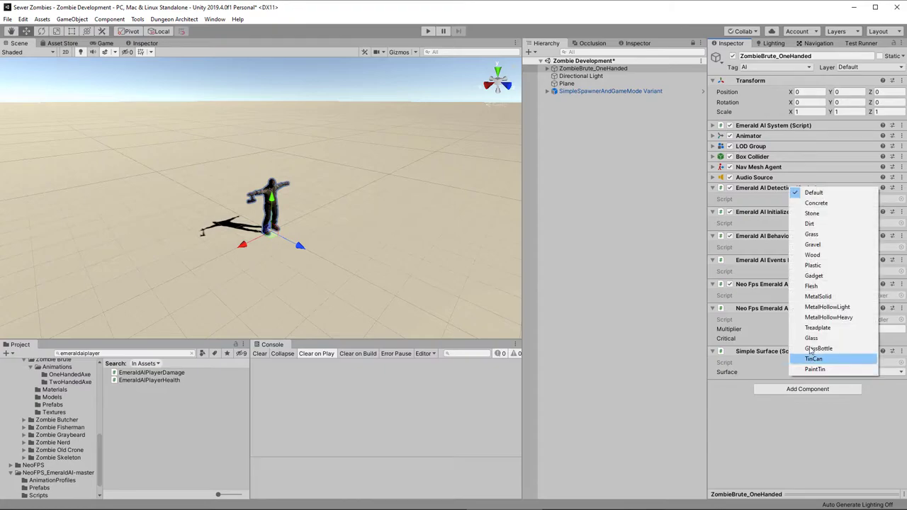
left_click(812, 287)
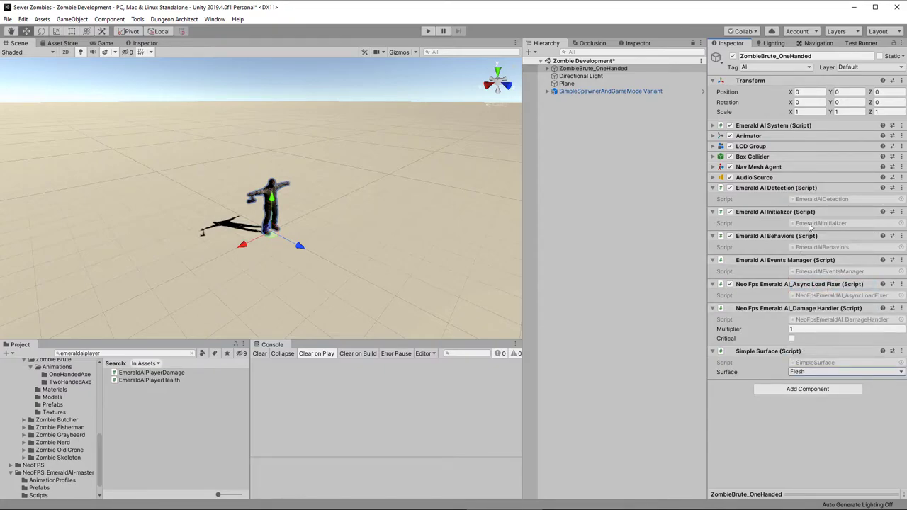
left_click(428, 30)
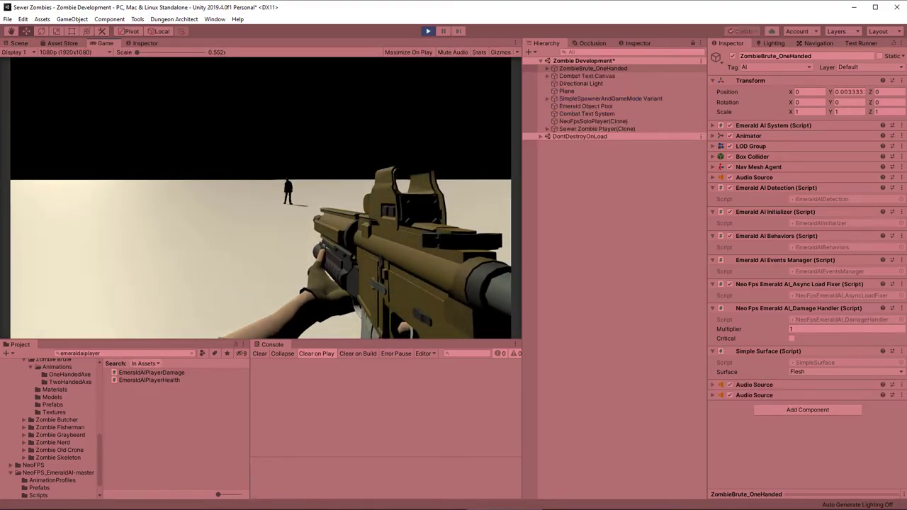
Aim down the sights and fire at the approaching zombie, then exit play mode with Ctrl+P.
right_click(261, 198)
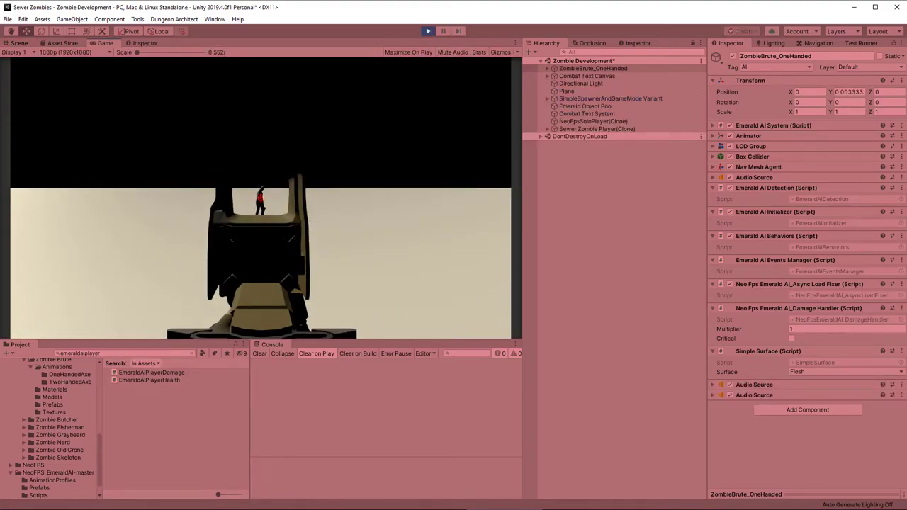
left_click(261, 198)
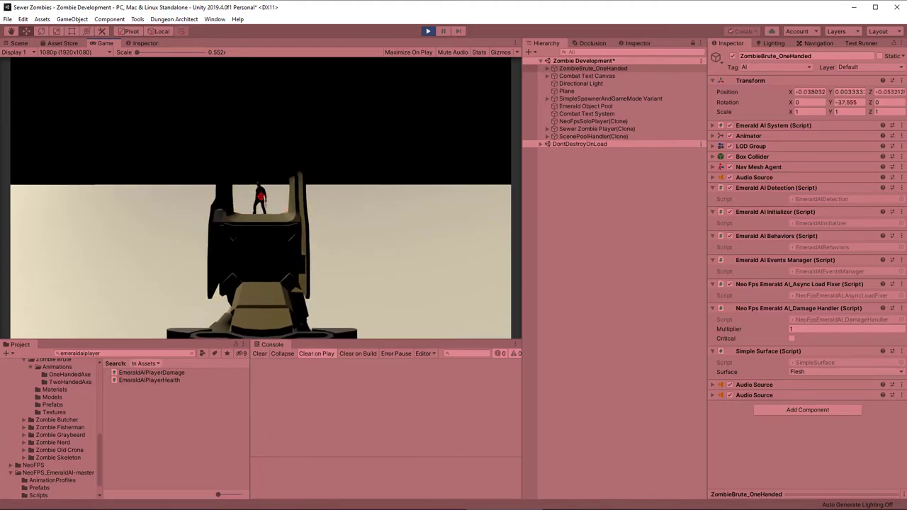
key("Escape")
key("ctrl+p")
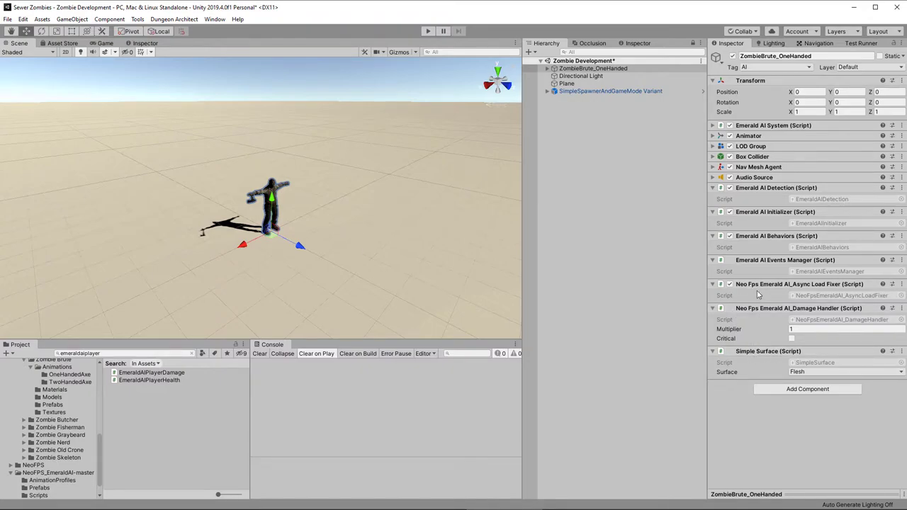
Resize the zombie's Box Collider to about 0.69 × 1.82 × 0.18, center Y 0.912.
left_click(713, 157)
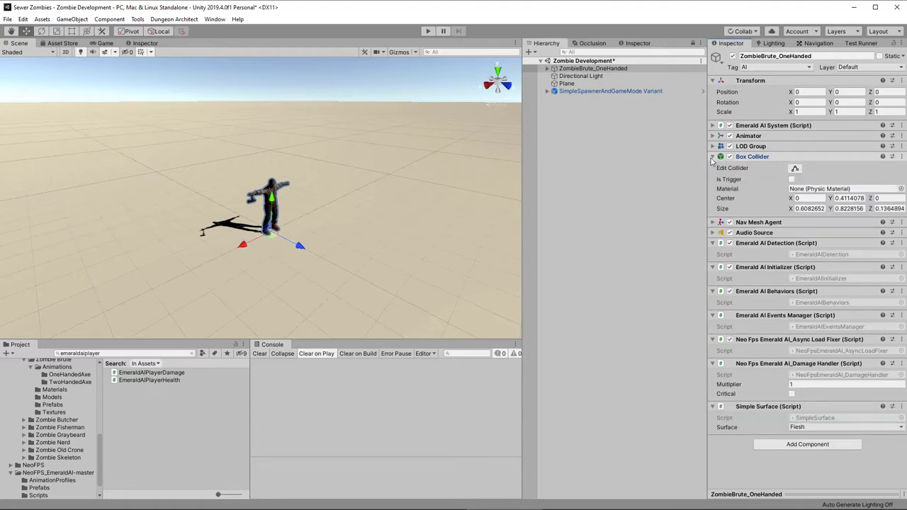
left_click(795, 168)
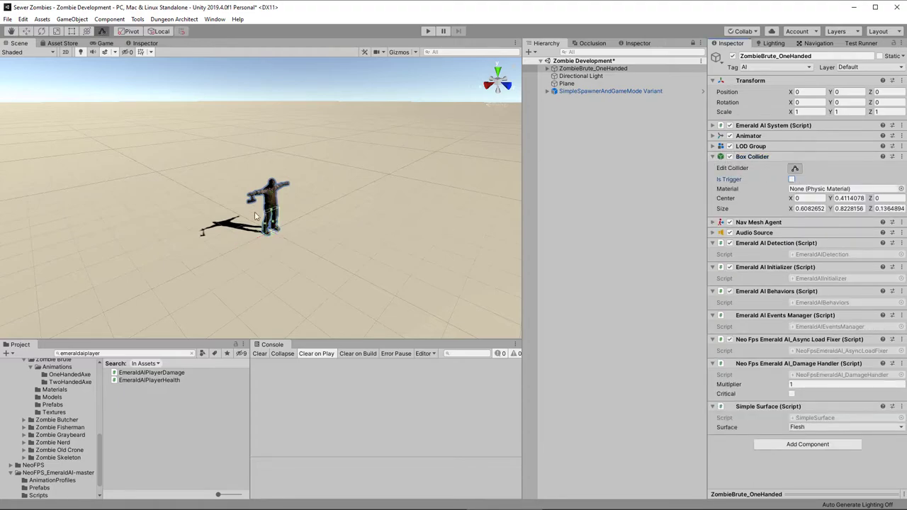
left_click_drag(270, 208, 273, 184)
scroll(275, 227, "up", 10)
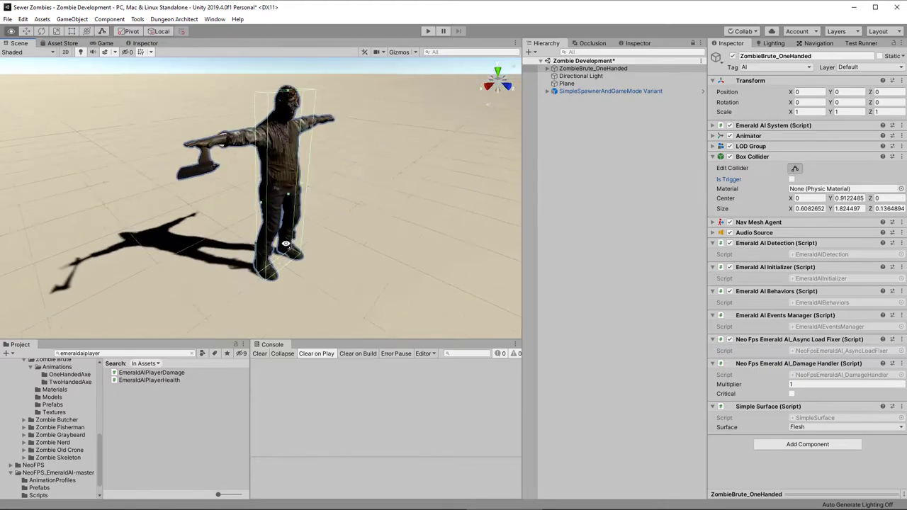
left_click_drag(276, 227, 333, 216, "alt")
mouse_move(394, 238)
left_mouse_down("alt")
mouse_move(212, 234)
mouse_move(377, 233)
left_mouse_up("alt")
scroll(375, 233, "down", 3)
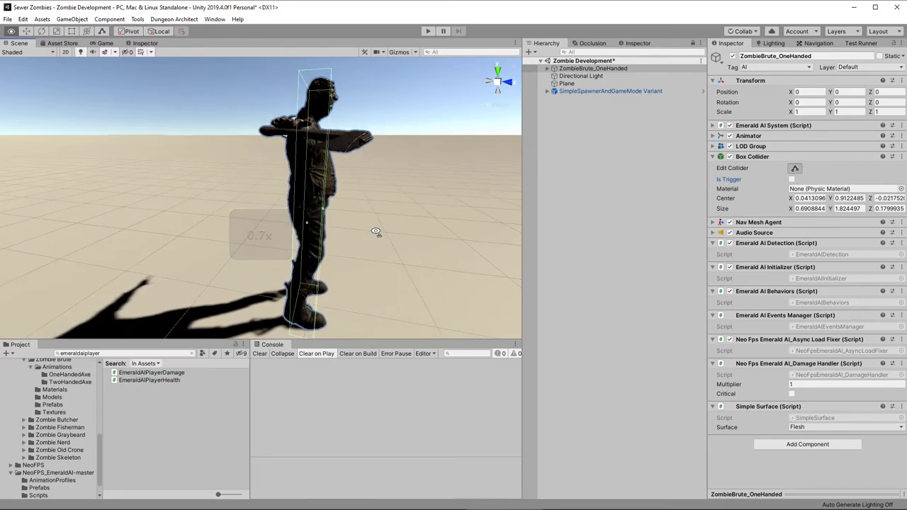
Run a play test shooting the zombie with its resized collider, then stop it.
left_click(430, 32)
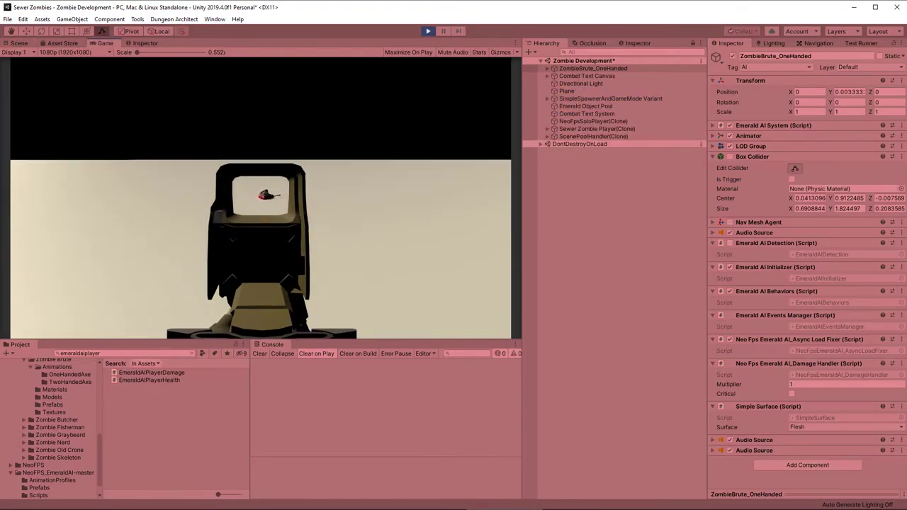
left_click(429, 32)
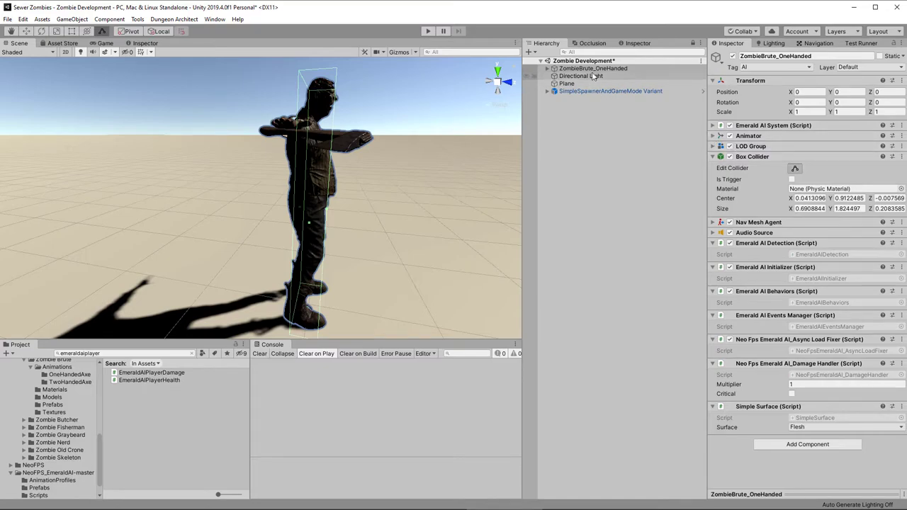
Set the zombie's Emerald AI Stats to Health 150 and Regen Amount 5.
left_click(713, 126)
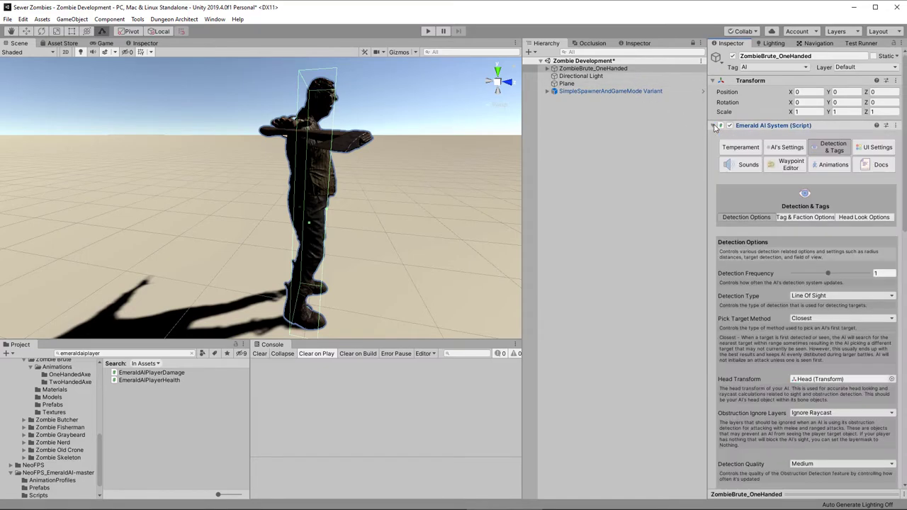
left_click(785, 147)
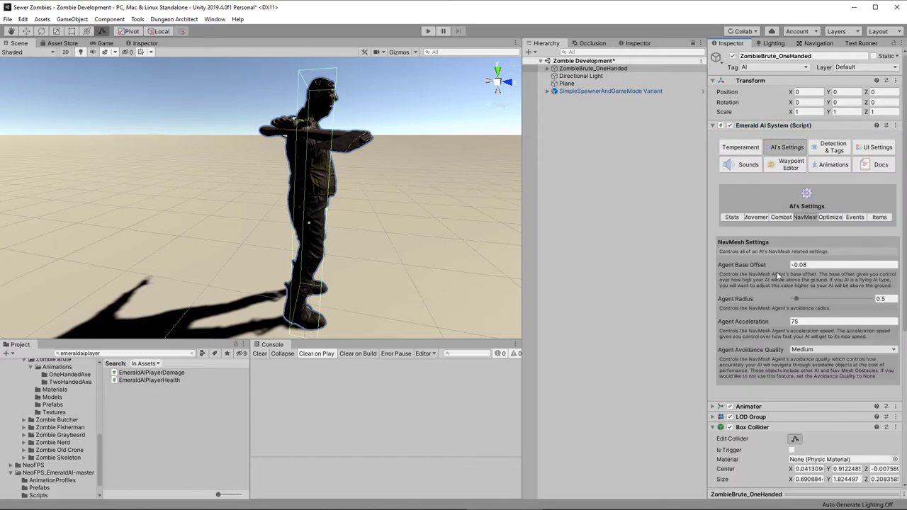
left_click(731, 218)
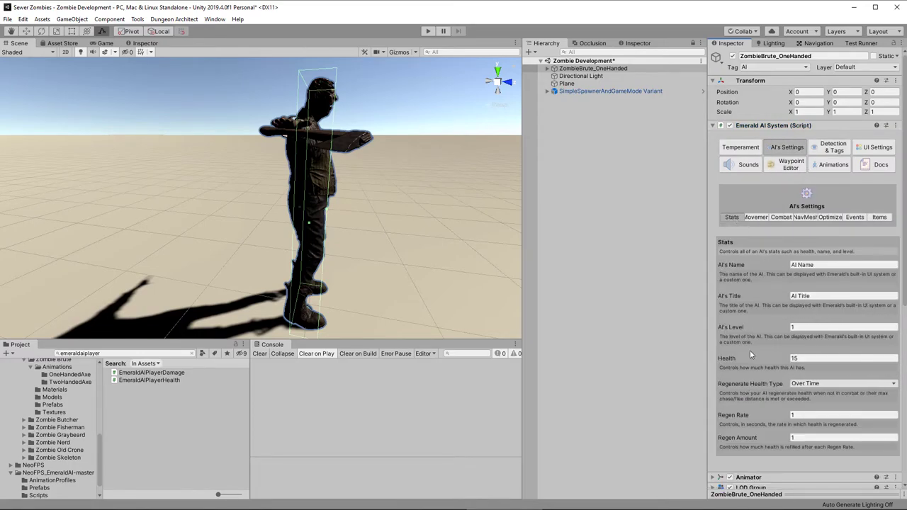
left_click(795, 358)
type("1")
key("Tab")
left_click(801, 437)
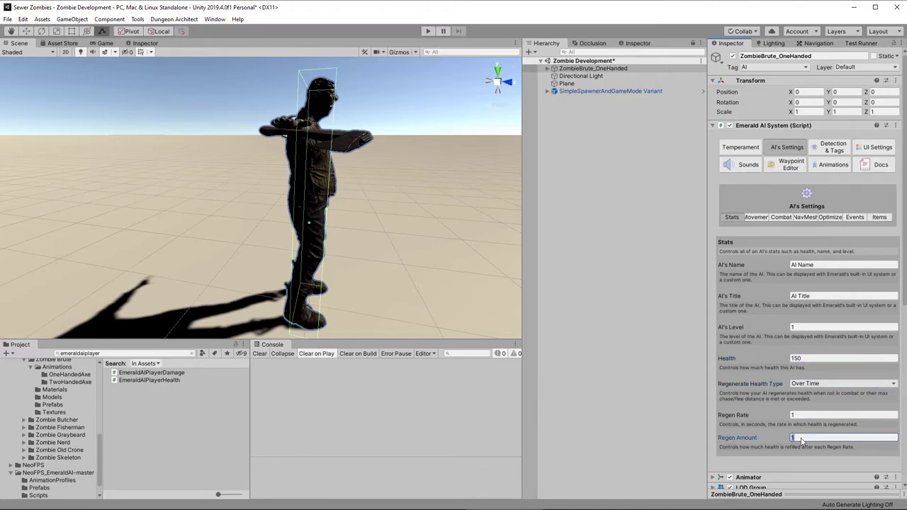
type("5")
key("shift+Tab")
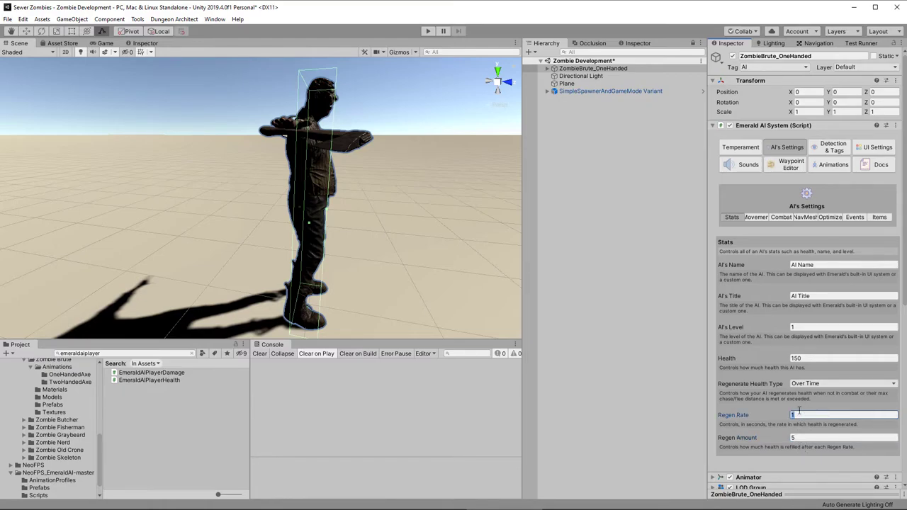
Play-test the Health 150 zombie by shooting, reloading and aiming at it, then stop.
left_click(429, 31)
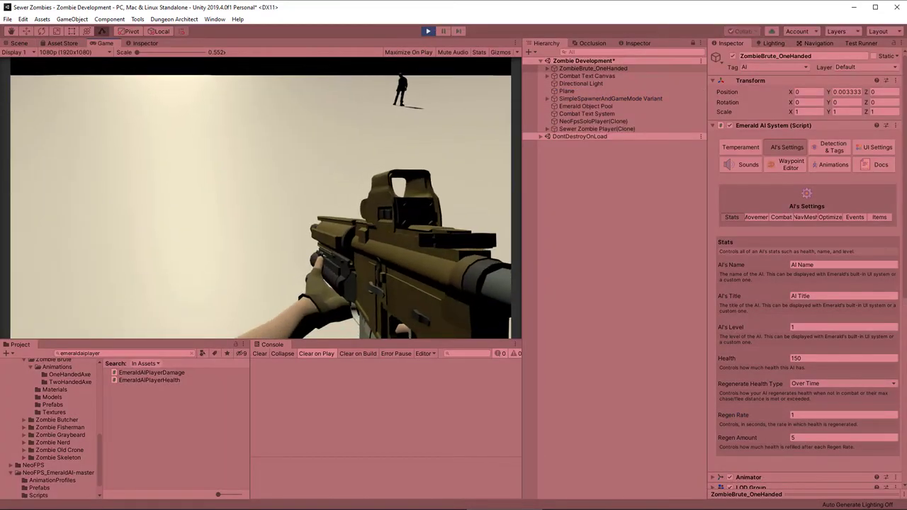
left_click(261, 198)
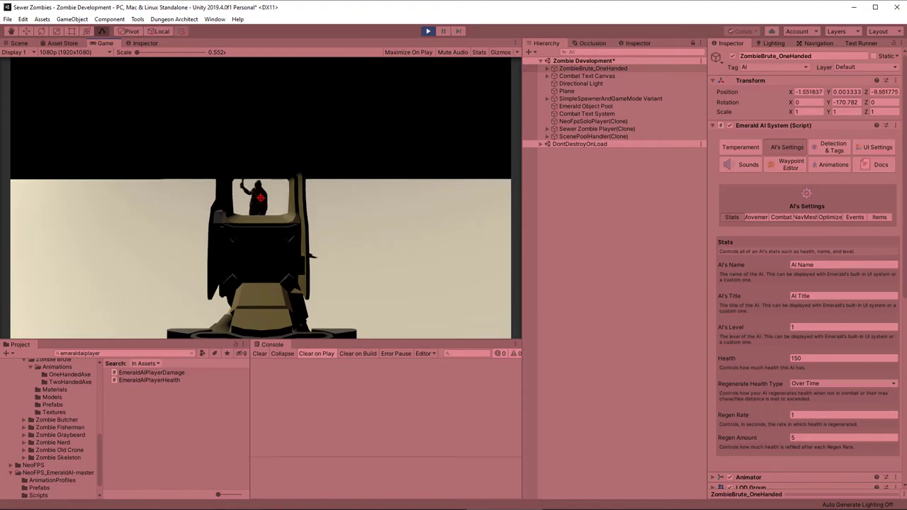
key("r")
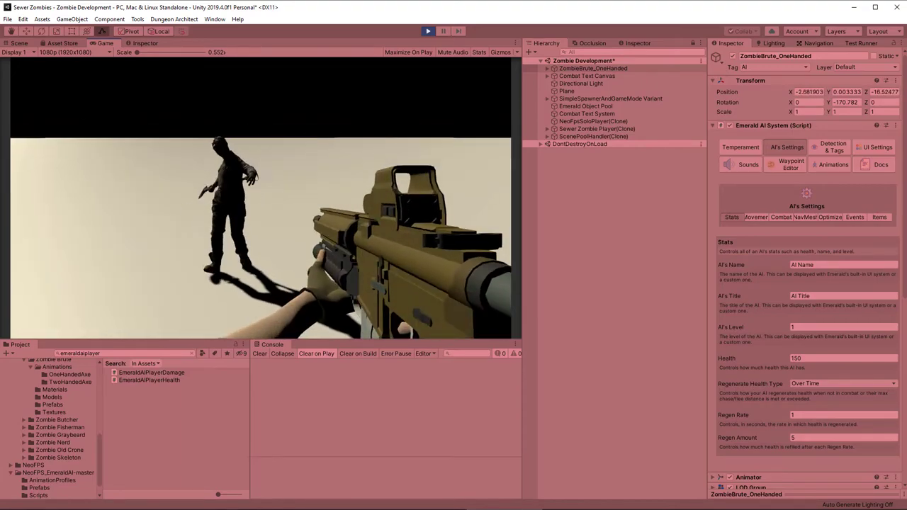
right_click(270, 177)
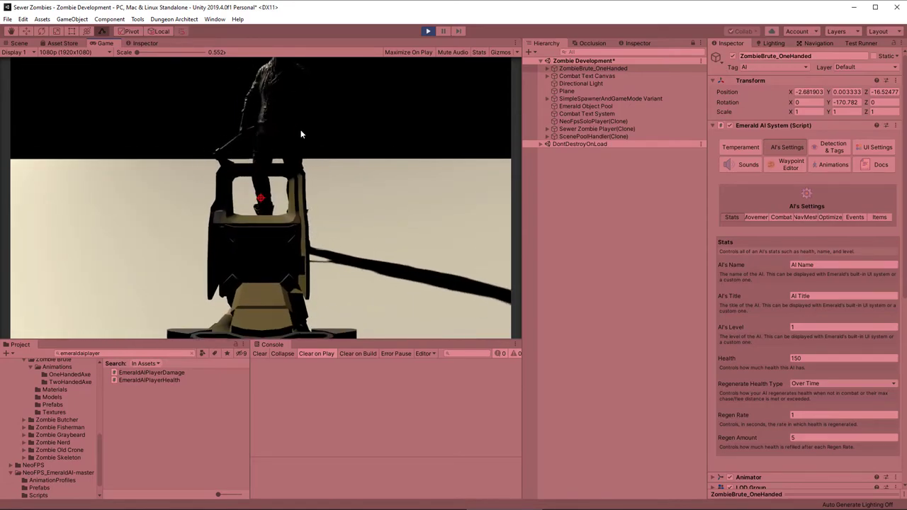
left_click(427, 31)
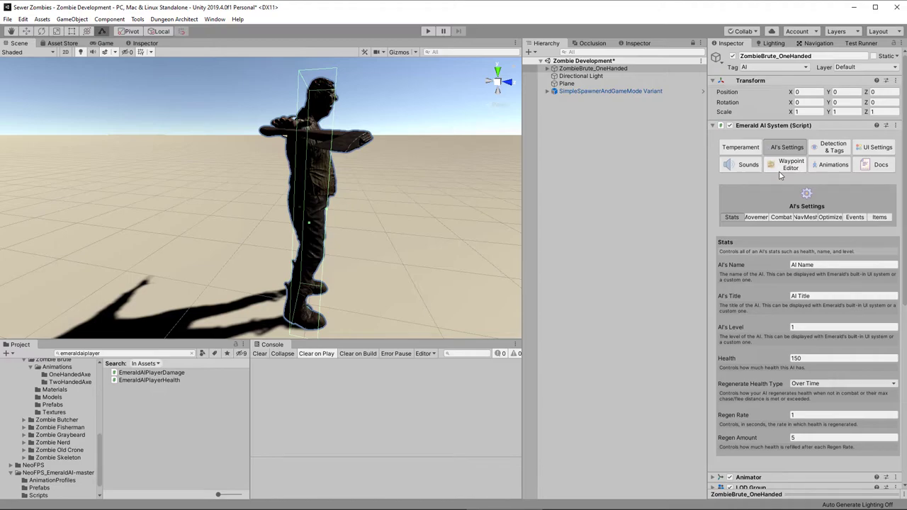
In Combat damage settings, set Attack Distance 2 and Too Close Distance 1.
left_click(781, 218)
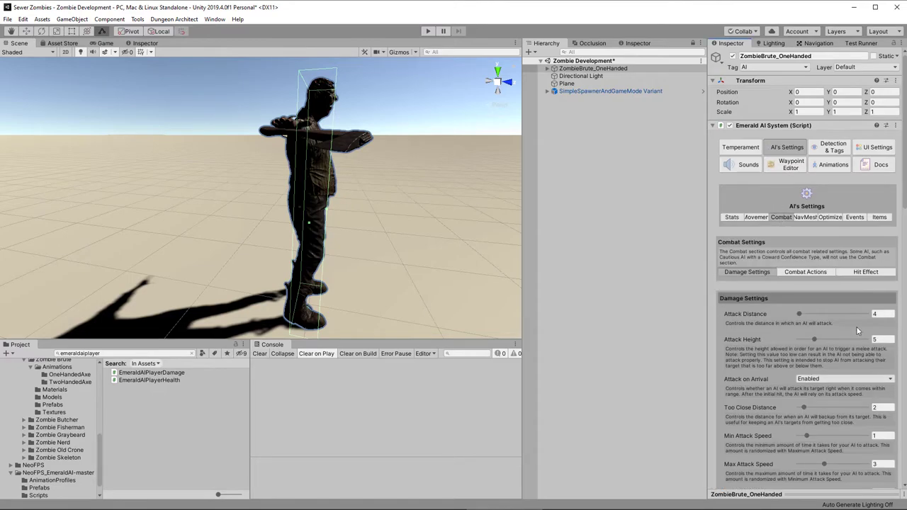
left_click(886, 313)
type("2")
left_click(881, 408)
type("1")
Set Min Attack Speed 0 and Max Attack Speed 1, then start a play test.
scroll(832, 411, "down", 3)
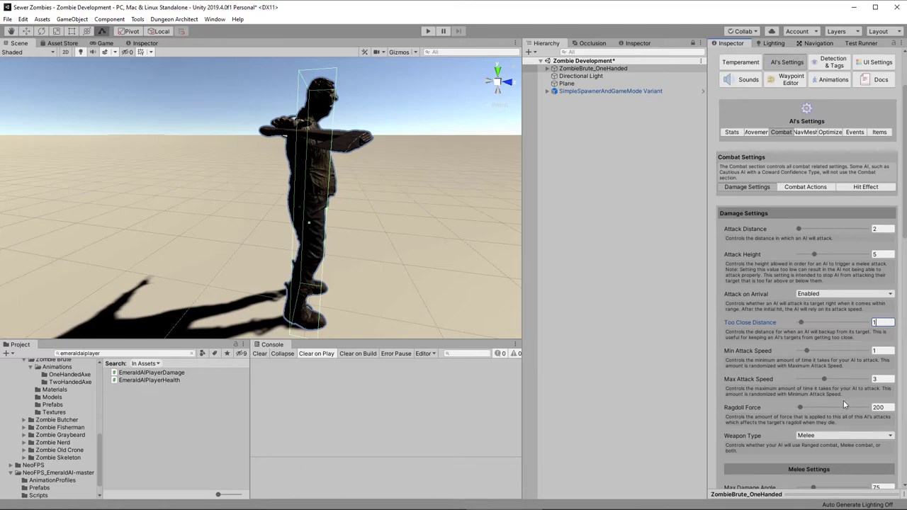
left_click(884, 353)
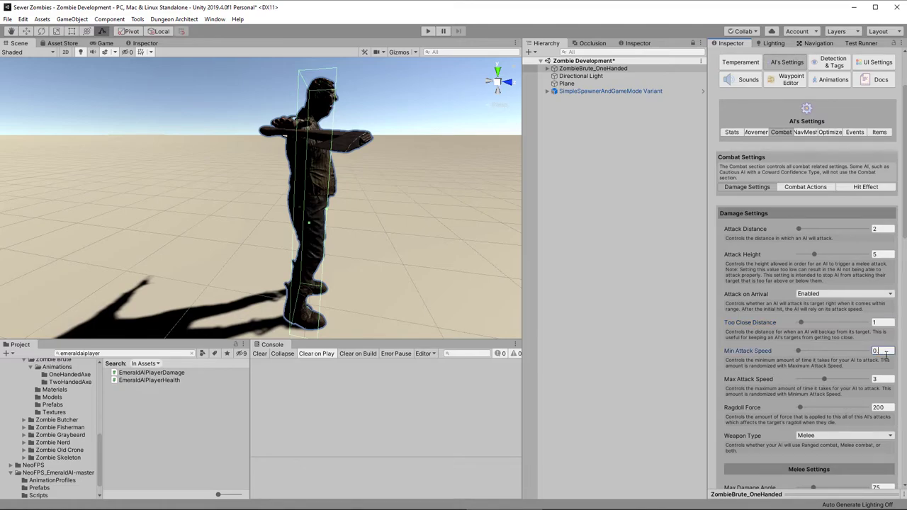
left_click(880, 379)
type("1")
left_click(429, 32)
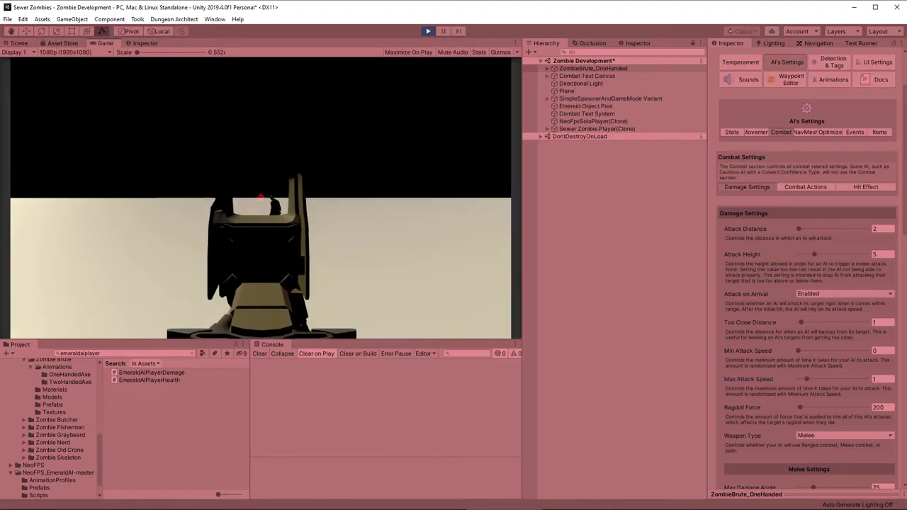
Play-test the zombie's new combat behaviour twice, shooting it during the first run.
left_click(261, 198)
right_click(260, 197)
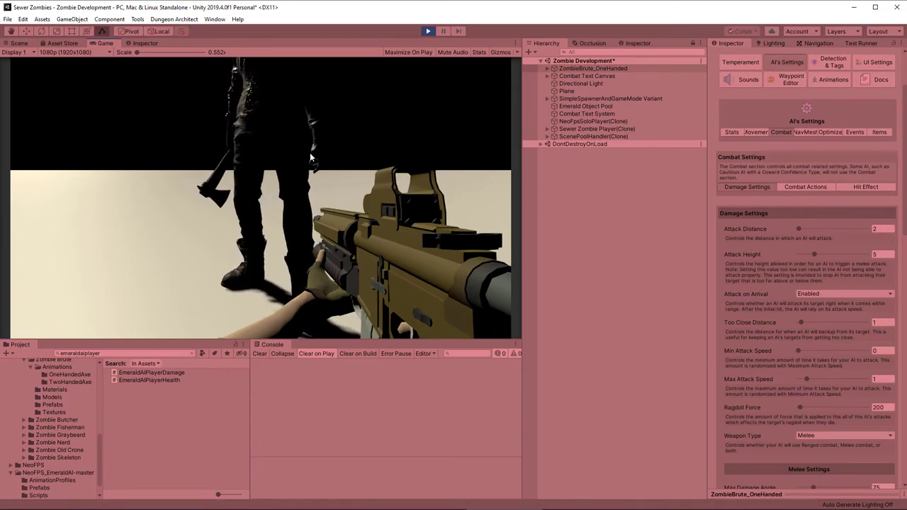
key("ctrl+p")
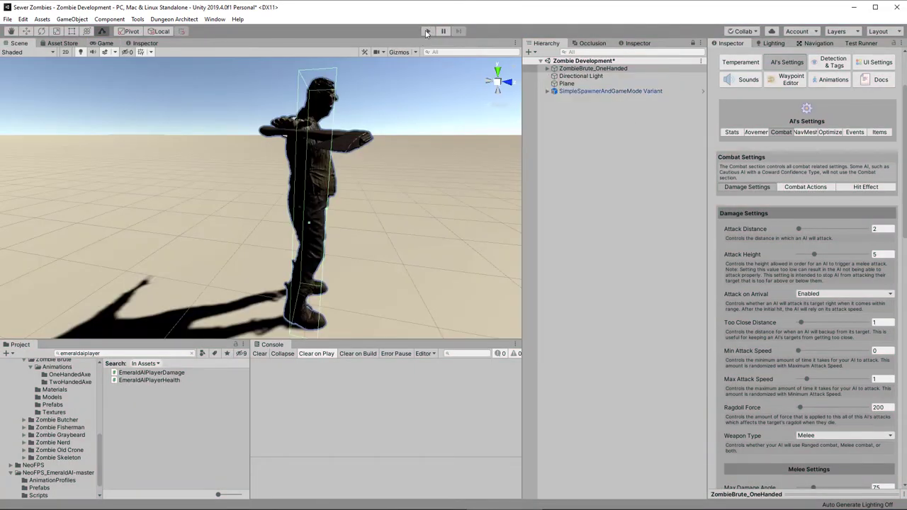
left_click(428, 31)
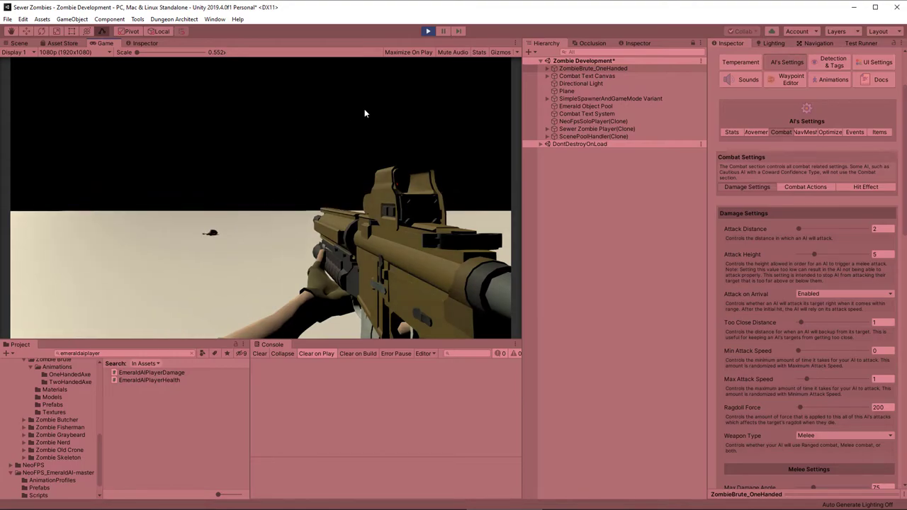
left_click(427, 32)
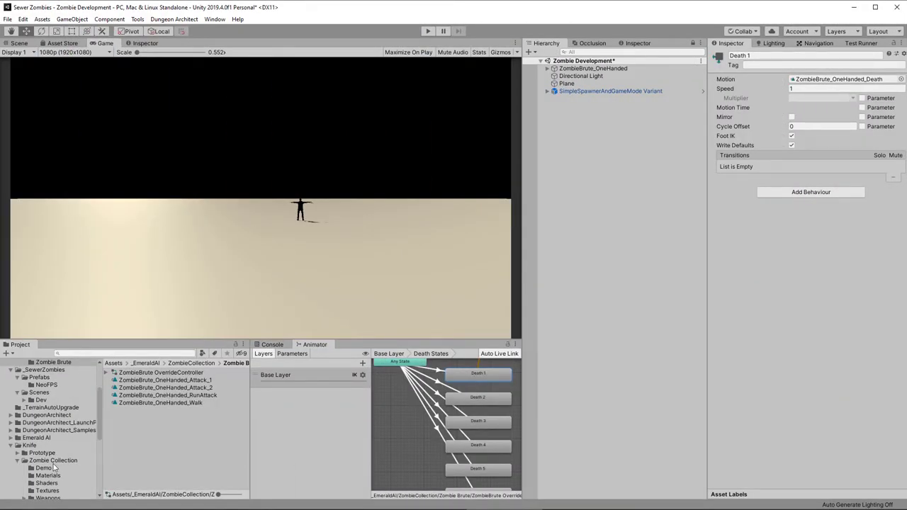
Duplicate the ZombieBrute_OneHanded_Death clip out of its FBX as a standalone asset.
scroll(54, 467, "down", 2)
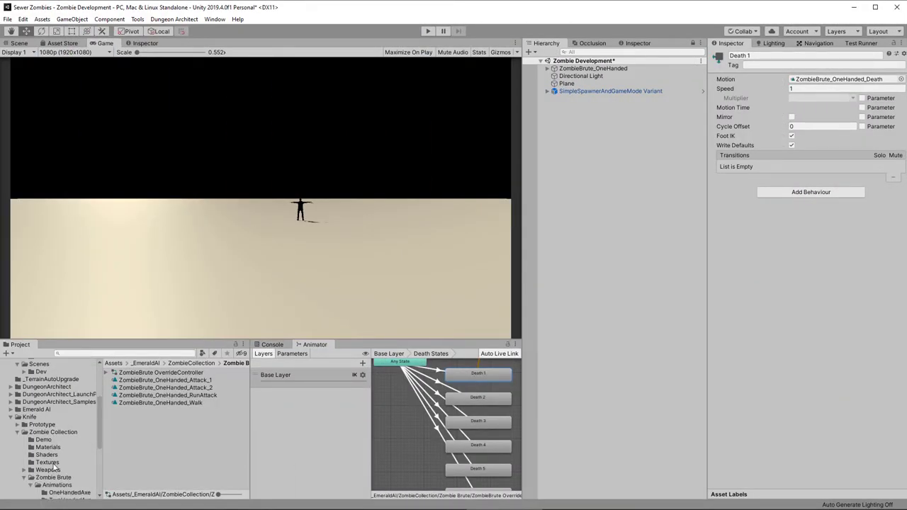
scroll(52, 458, "down", 2)
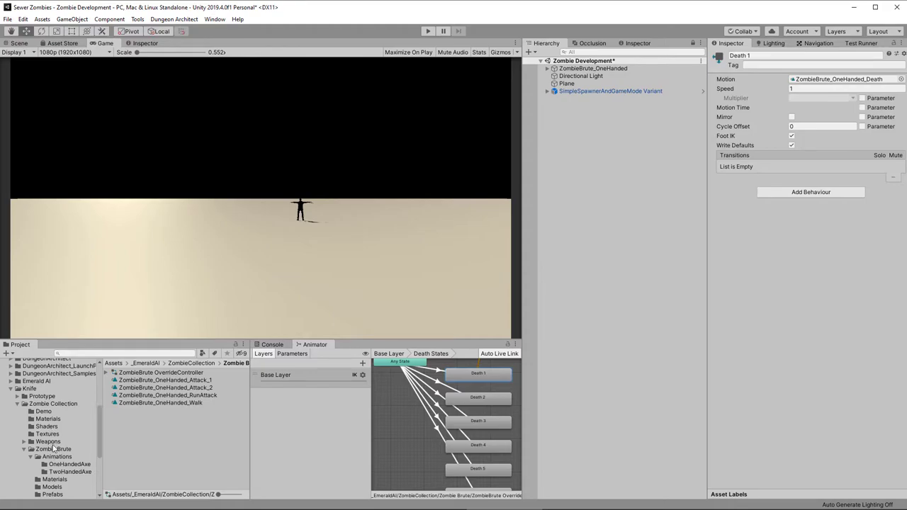
left_click(63, 465)
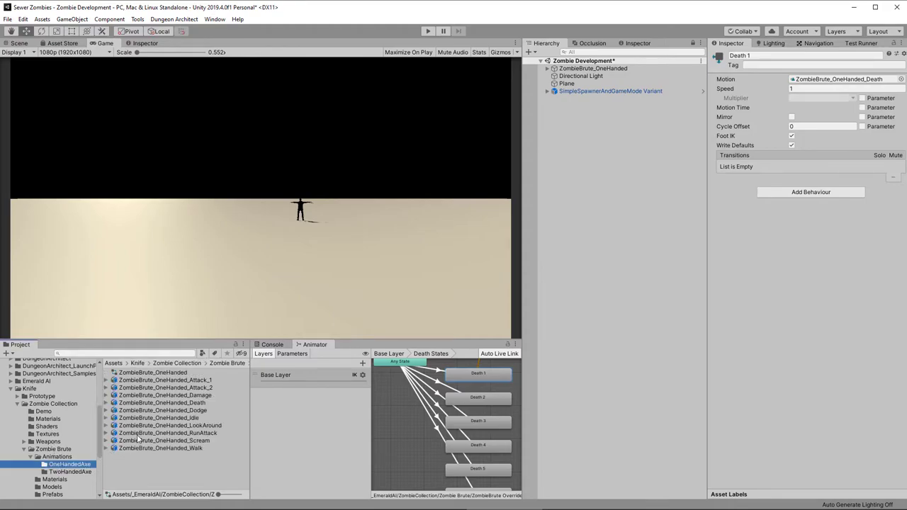
left_click(205, 404)
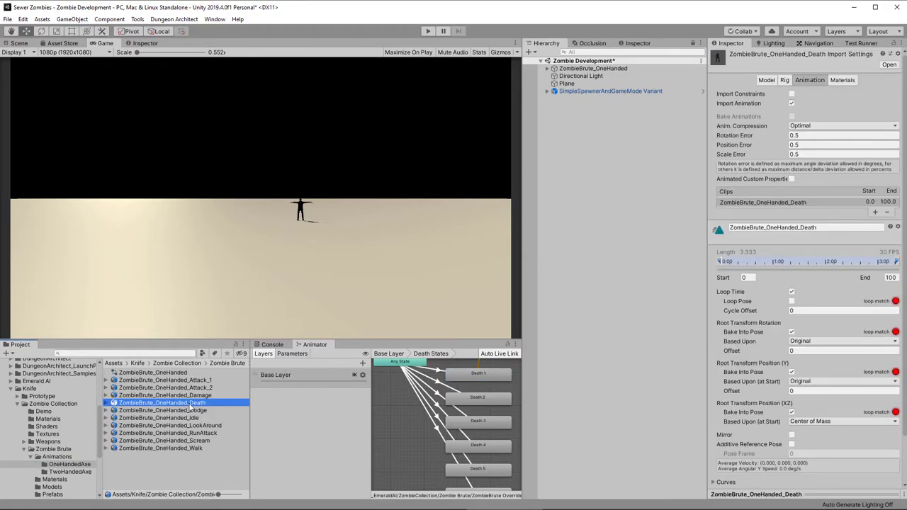
left_click(103, 403)
left_click(105, 403)
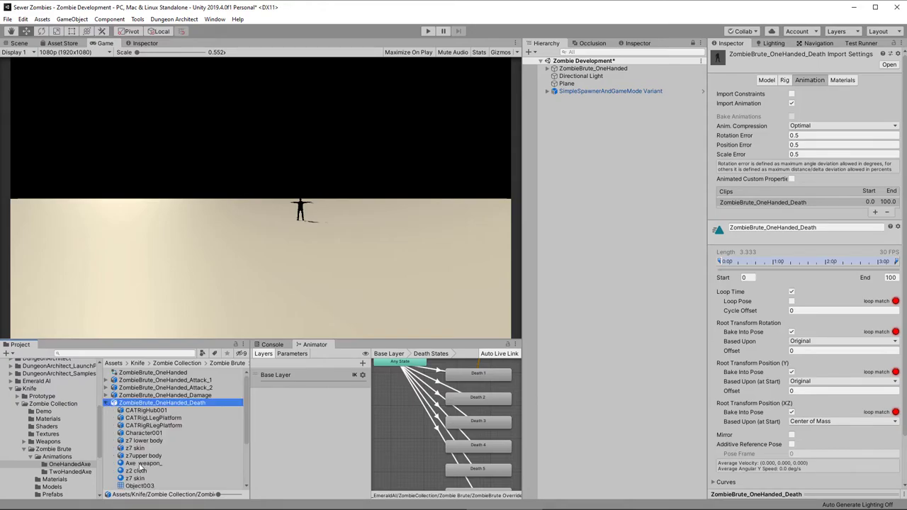
left_click(142, 440)
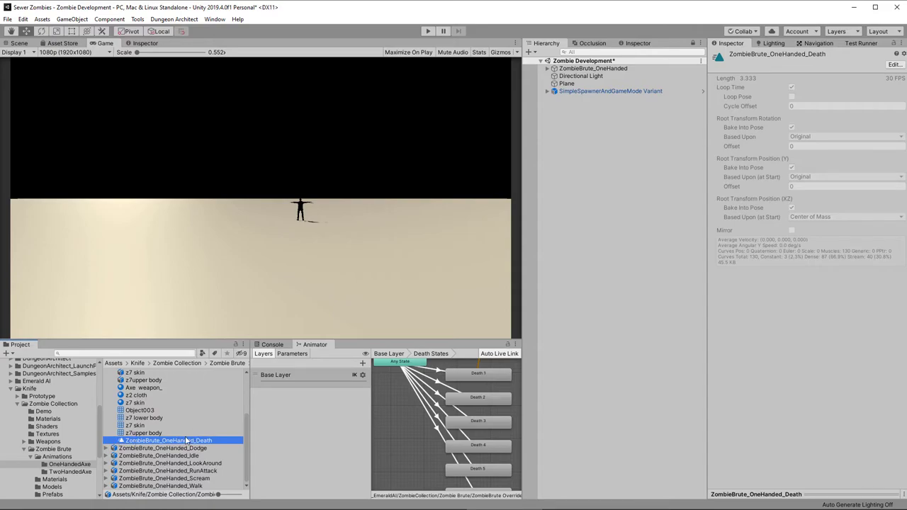
key("ctrl+d")
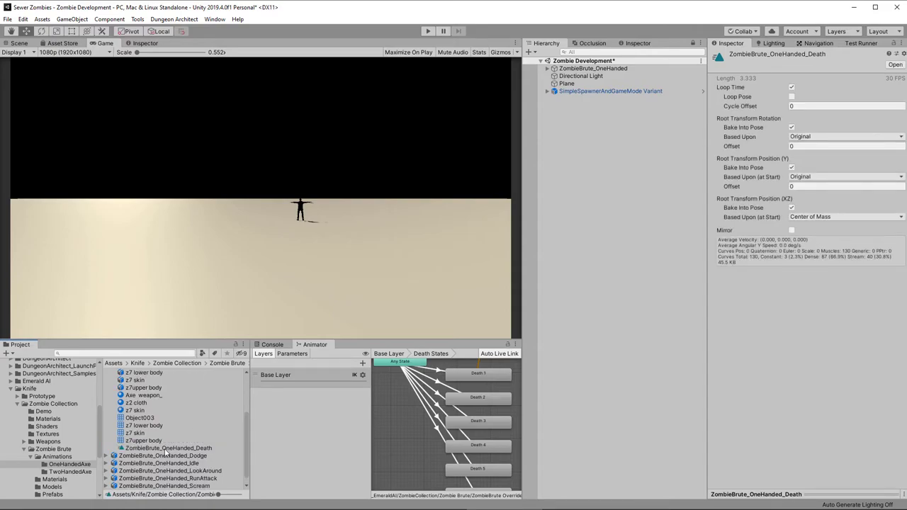
Turn off Loop Time on the copied Death clip in the Zombie Brute folder.
scroll(128, 426, "up", 3)
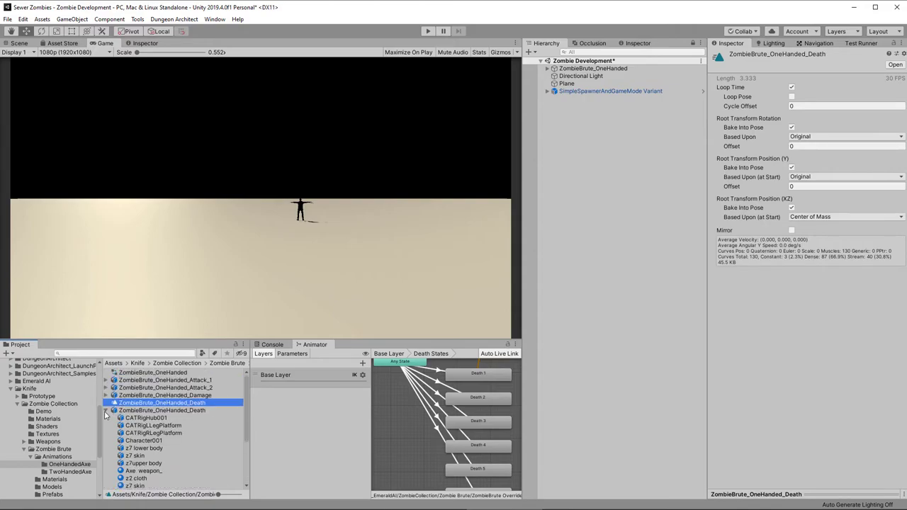
left_click(106, 411)
scroll(44, 415, "up", 5)
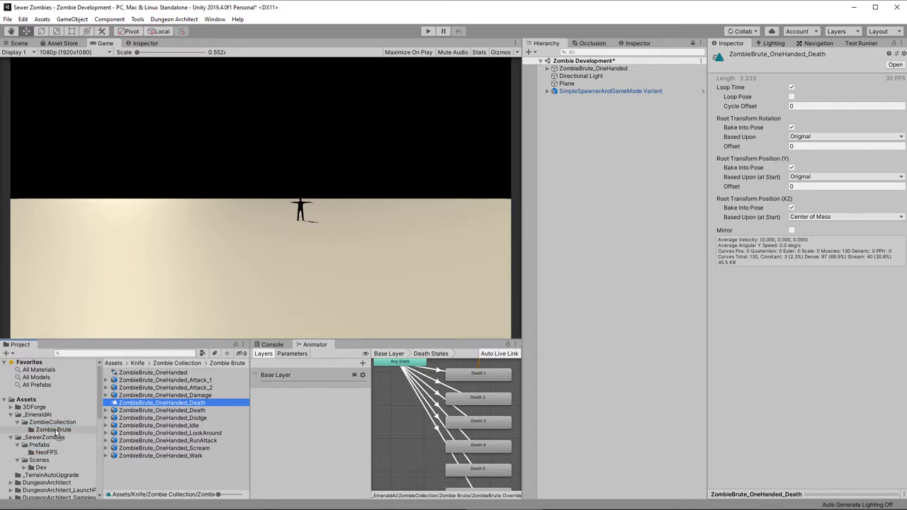
left_click(55, 430)
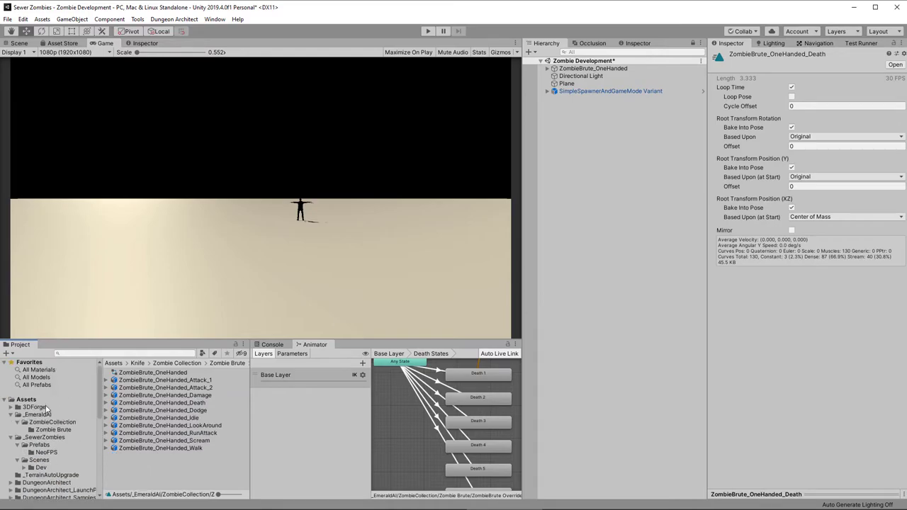
left_click(160, 397)
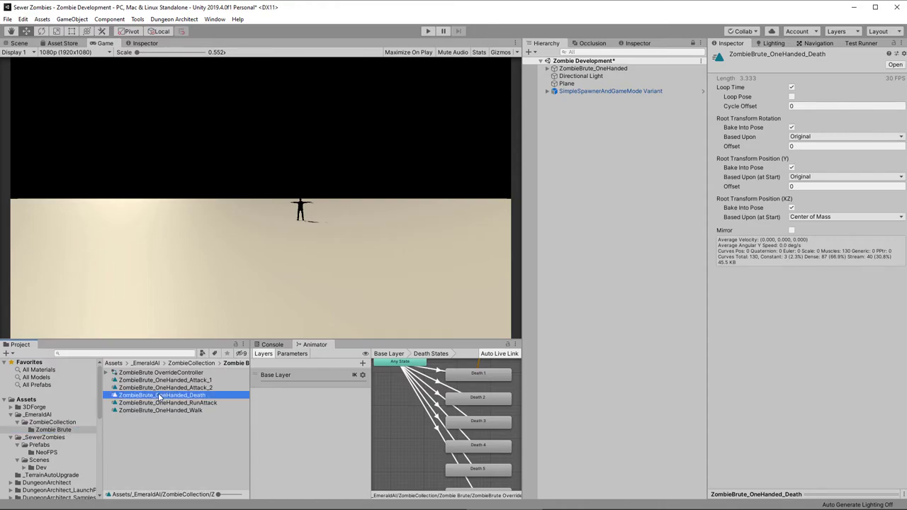
left_click(792, 87)
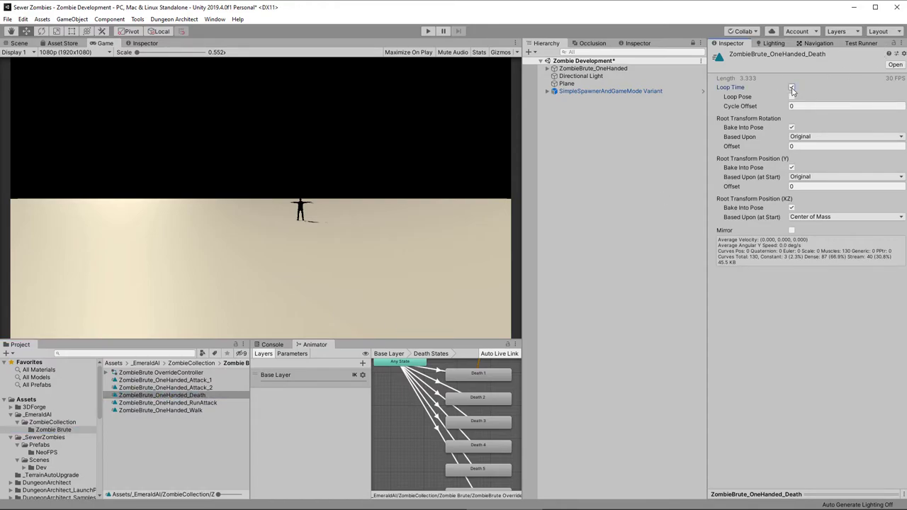
Assign the copied Death clip as ZombieBrute_OneHanded's Emerald AI death animation.
left_click(575, 68)
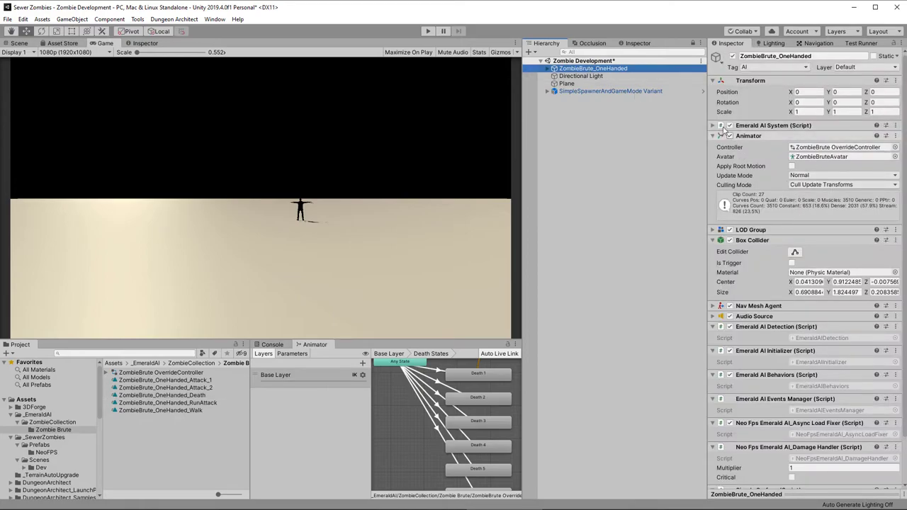
left_click(713, 125)
left_click(830, 165)
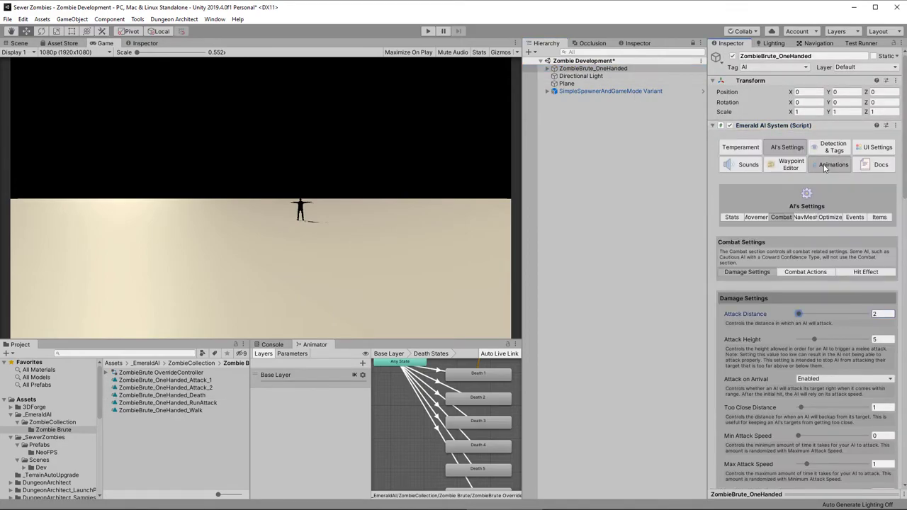
scroll(797, 244, "down", 10)
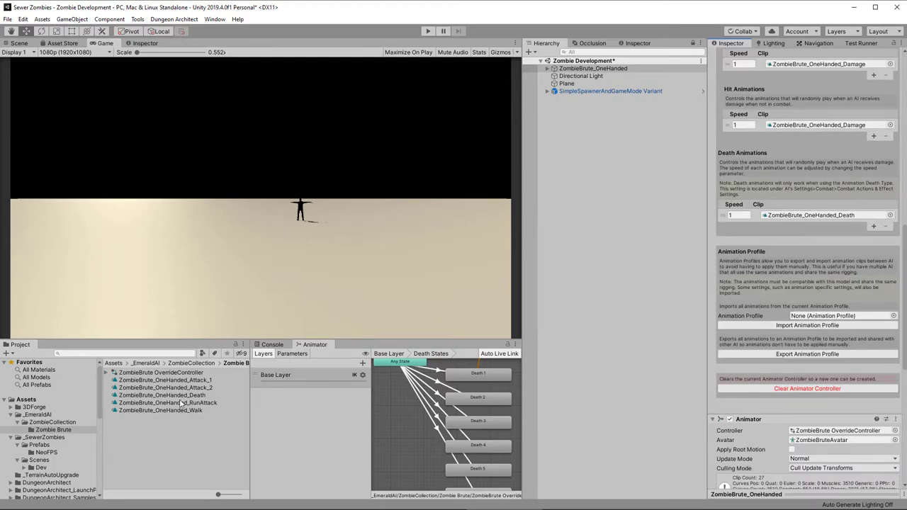
left_click_drag(178, 395, 815, 215)
Play-test shooting and reloading until the zombie dies, then stop play mode.
left_click(429, 31)
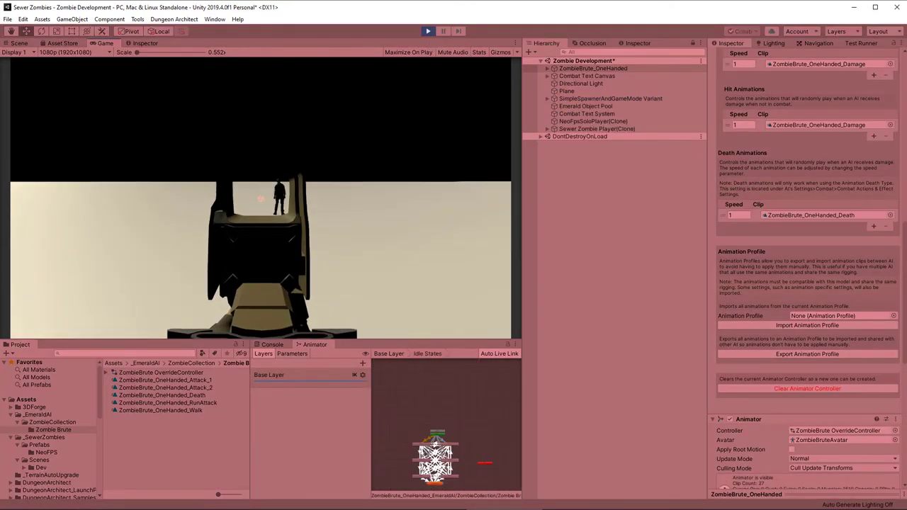
left_click(261, 197)
key("r")
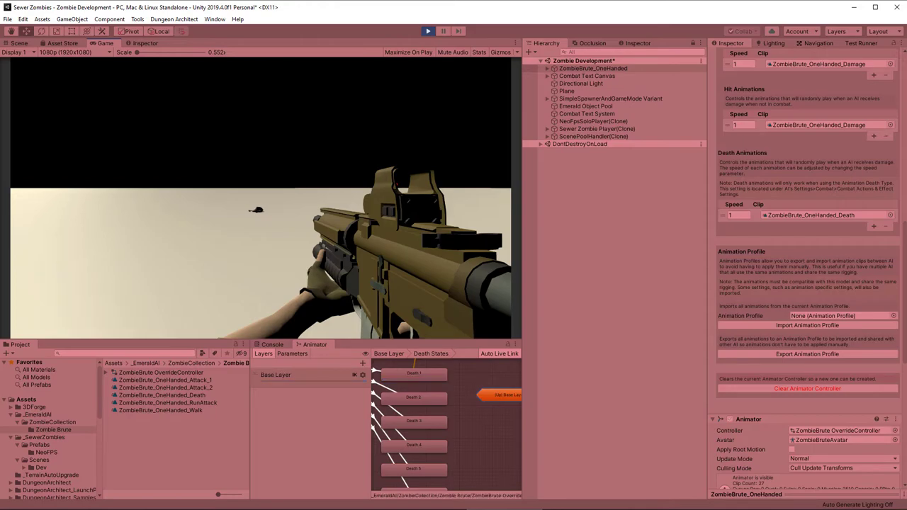
left_click(429, 32)
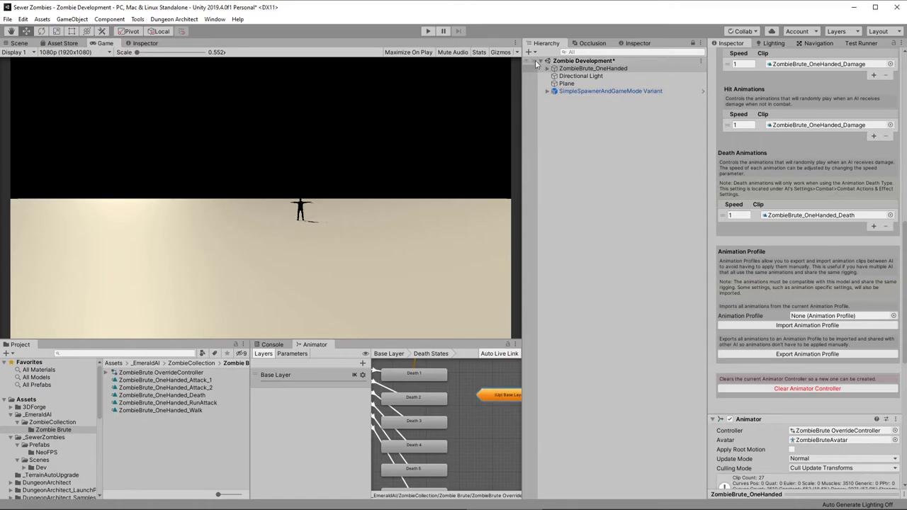
Drag ZombieBrute_OneHanded into the Zombie Brute folder to save it as a prefab.
left_click(44, 430)
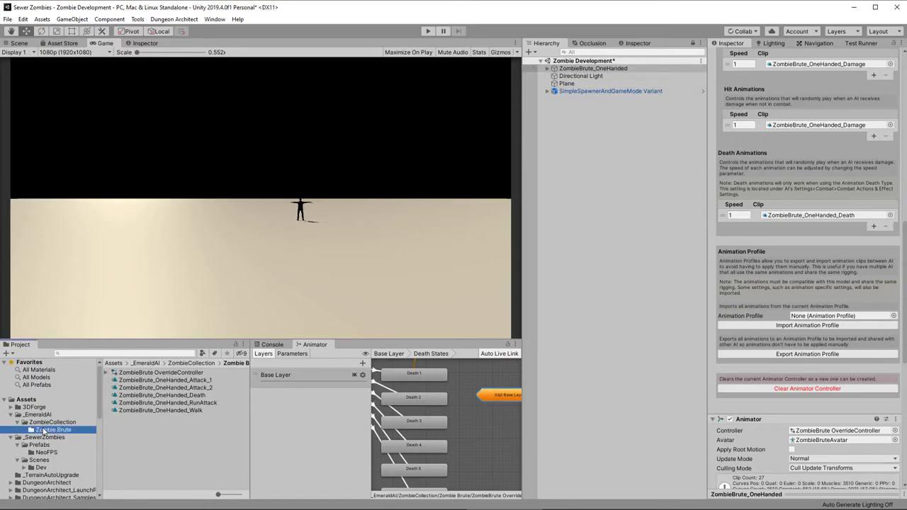
left_click(603, 91)
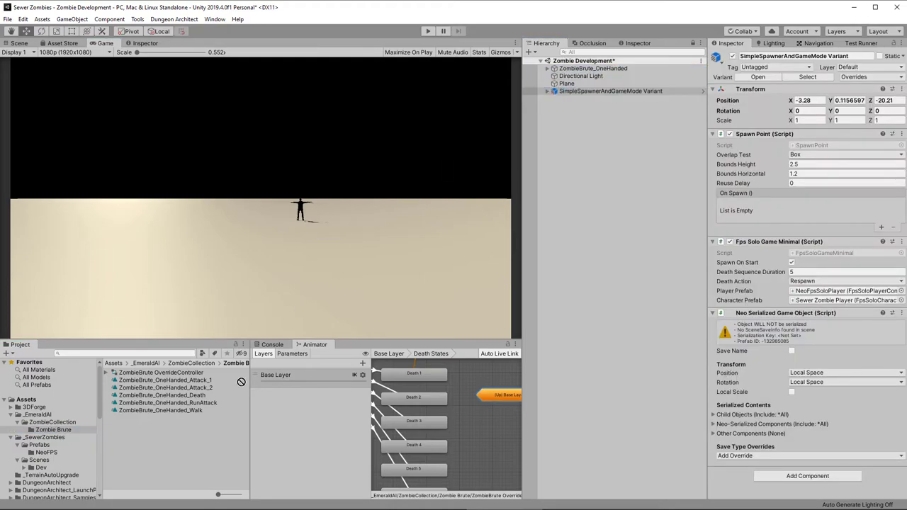
left_click_drag(172, 438, 212, 429)
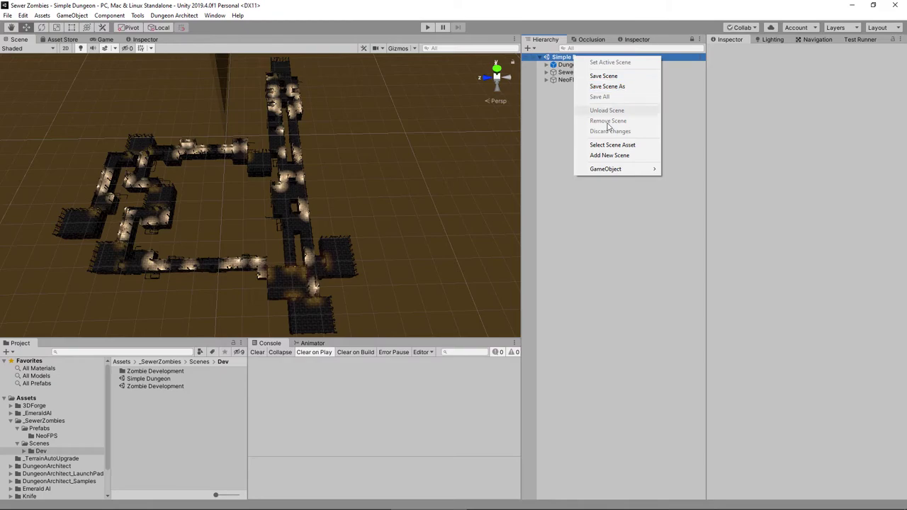
Create an empty GameObject named '========== Zombies ==========' in the Hierarchy.
mouse_move(624, 172)
left_click(686, 170)
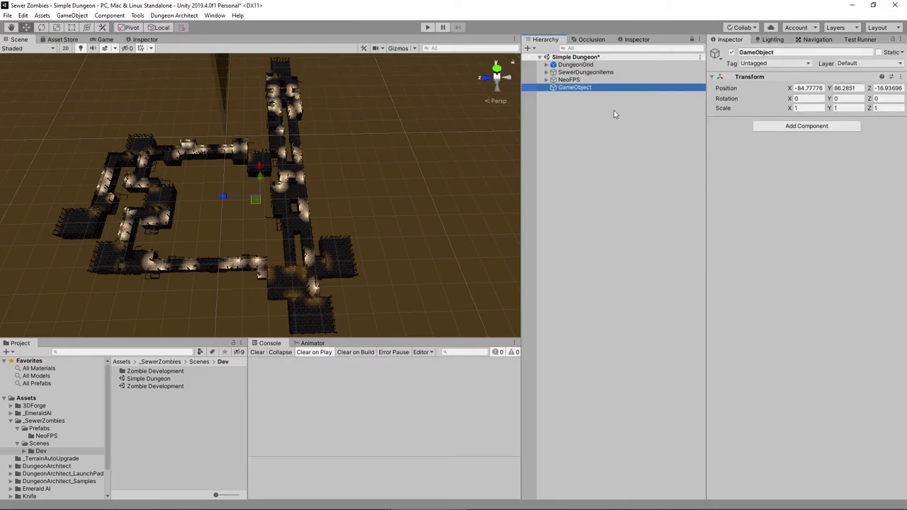
left_click(773, 52)
type("-")
type("==========")
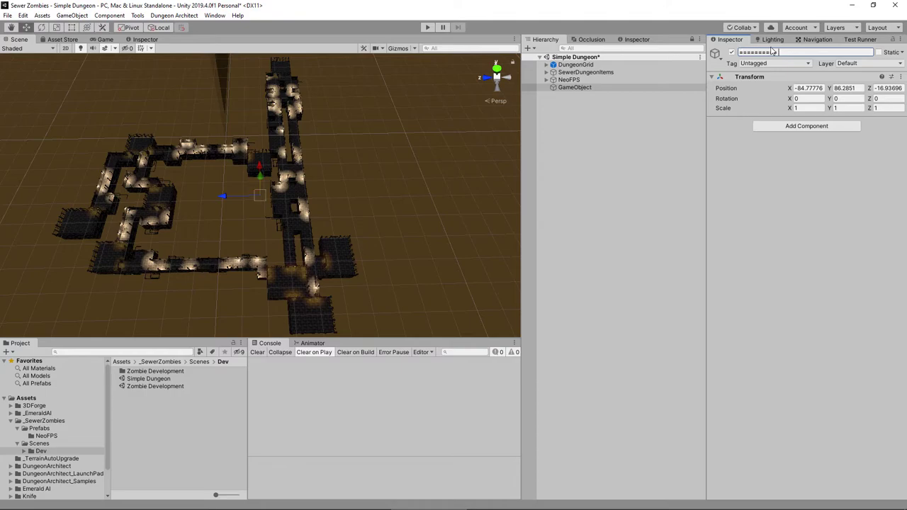
type(" Zombie============")
key("Return")
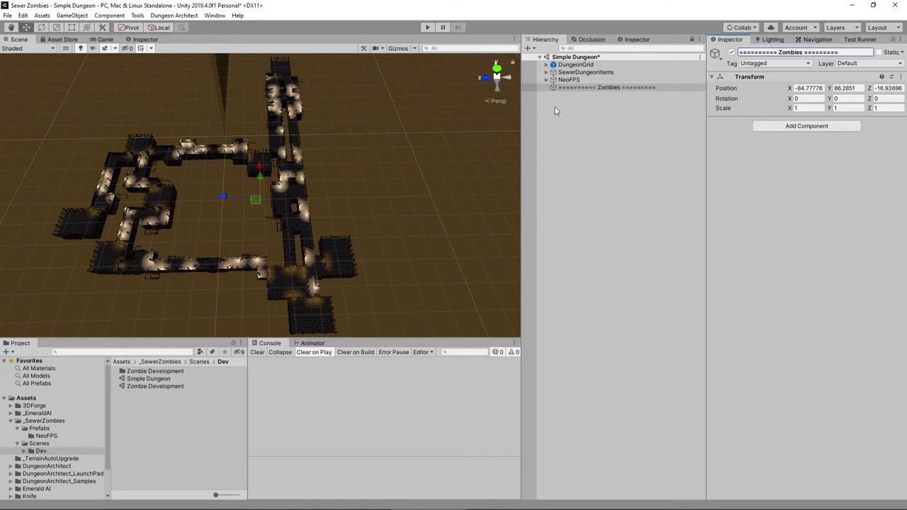
left_click(569, 88)
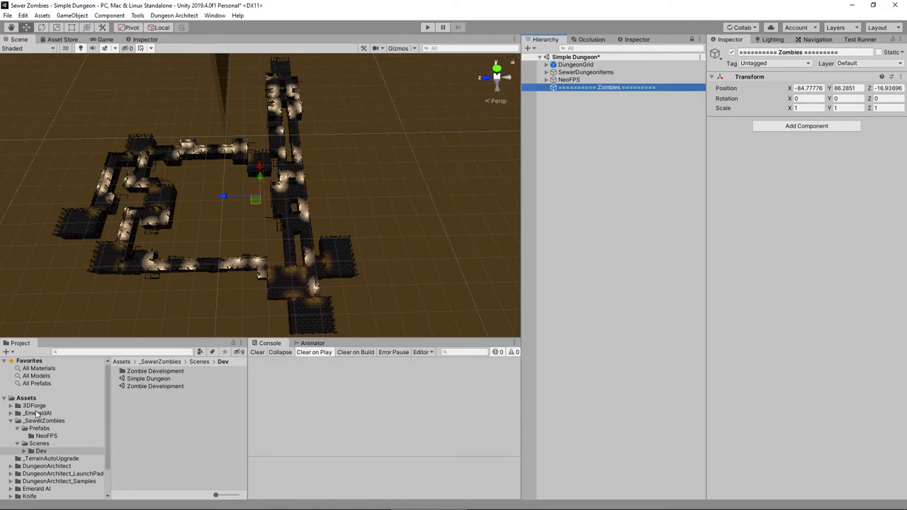
Place two ZombieBrute_OneHanded zombies into the dungeon from the Zombie Brute folder.
left_click(11, 414)
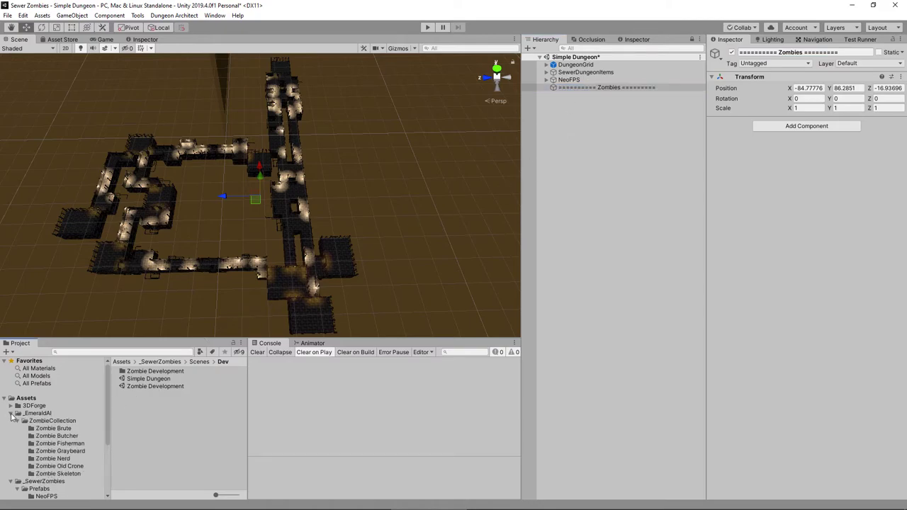
left_click(65, 429)
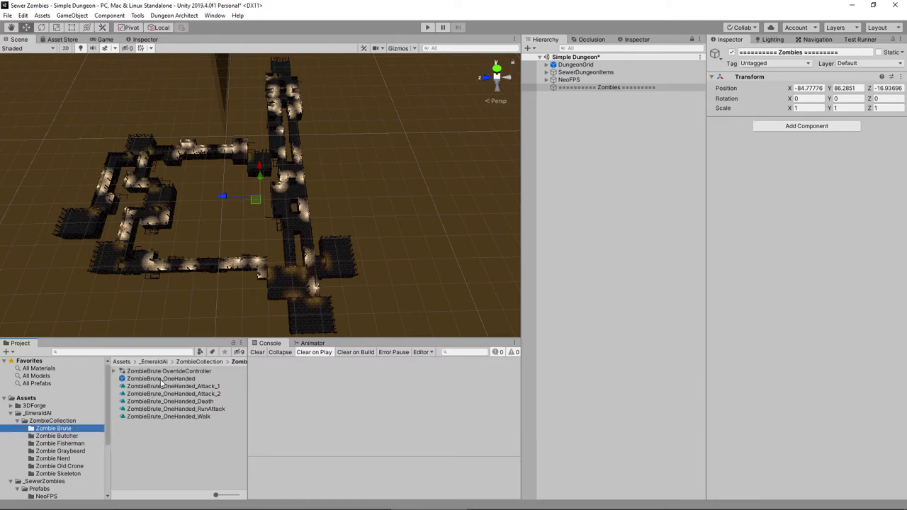
left_click_drag(162, 381, 246, 150)
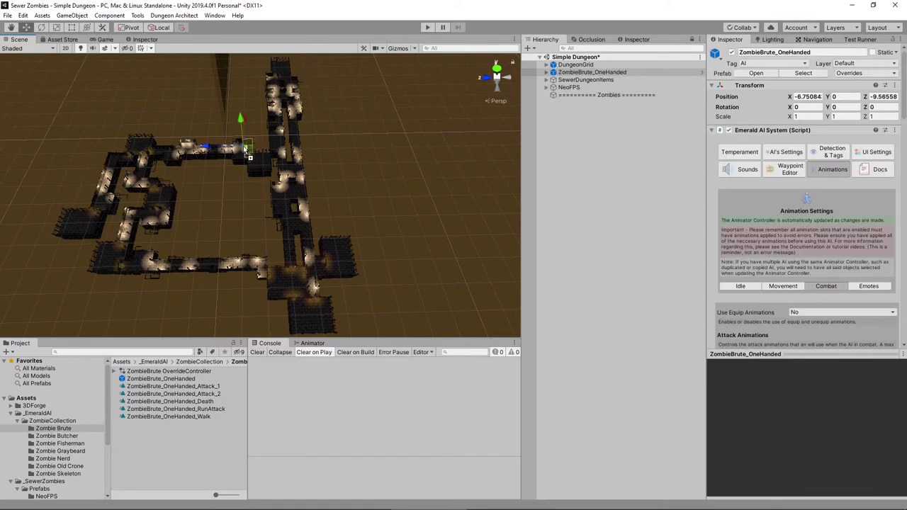
left_click_drag(242, 173, 240, 171, "alt")
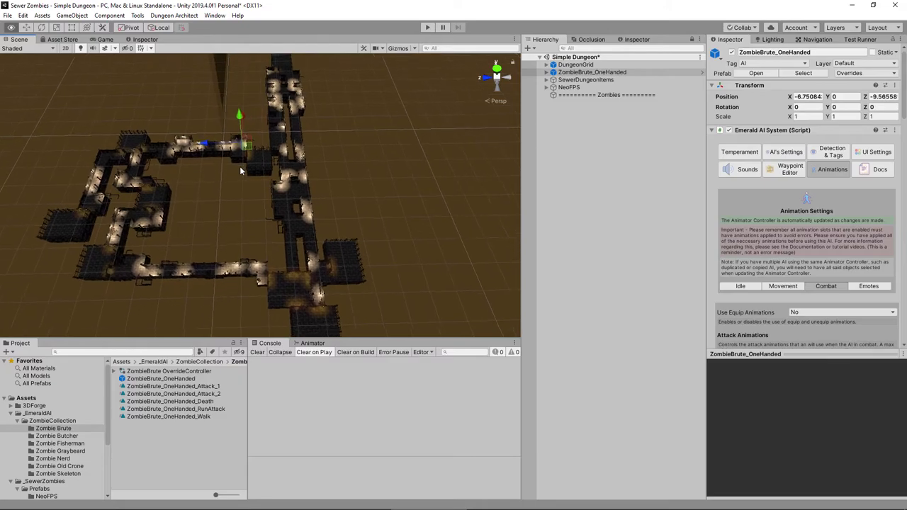
scroll(240, 171, "up", 10)
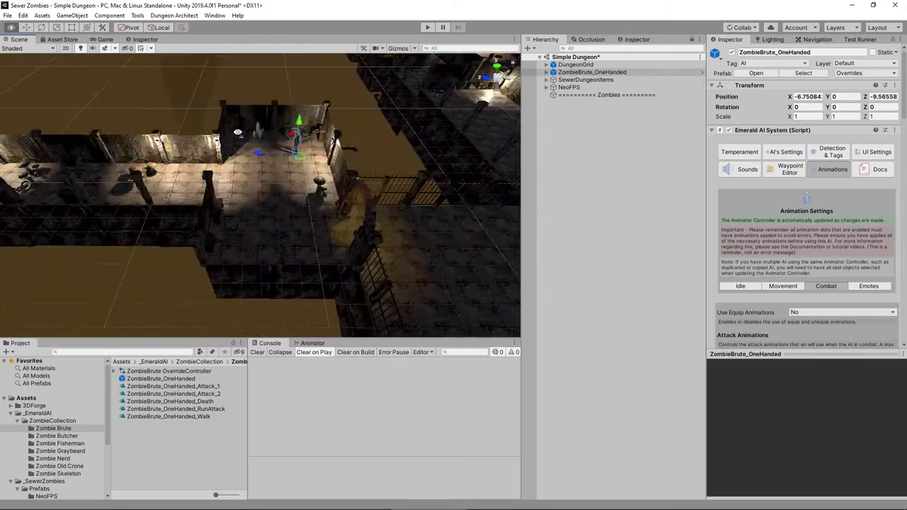
scroll(240, 171, "up", 3)
scroll(240, 170, "down", 10)
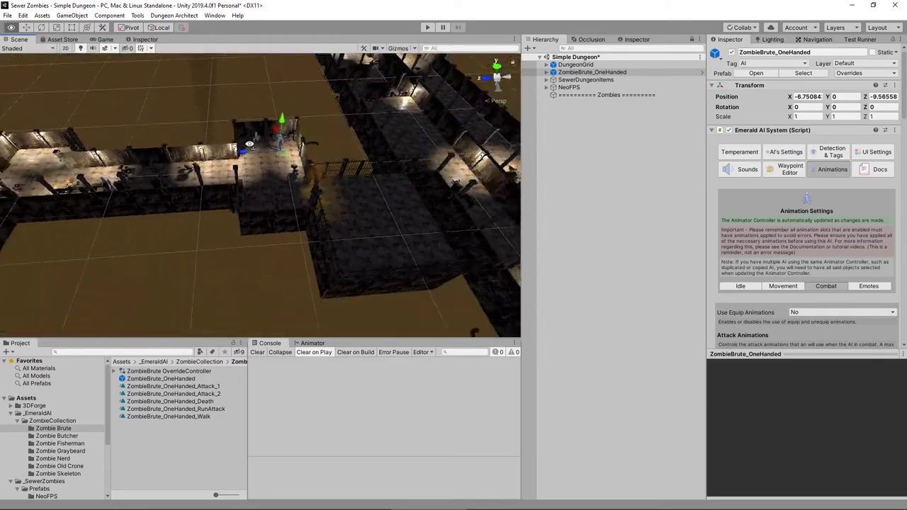
scroll(249, 146, "down", 10)
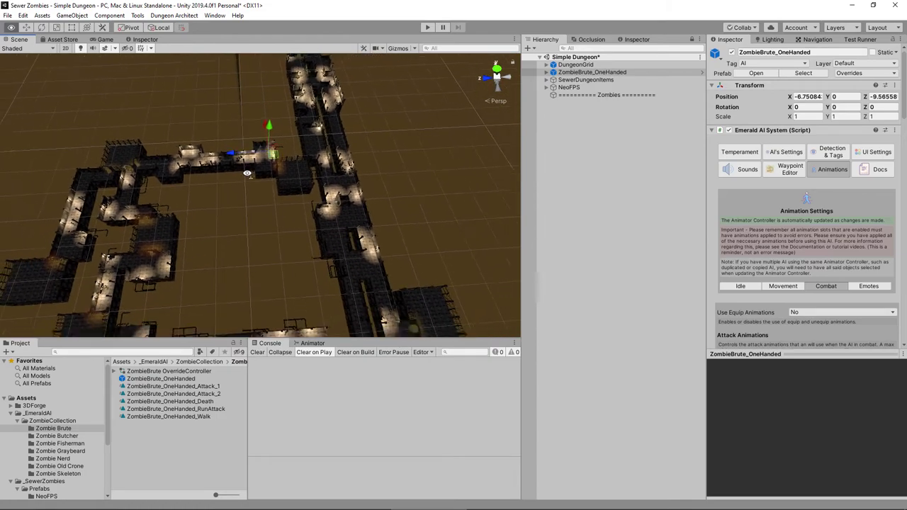
left_click_drag(247, 174, 243, 195, "alt")
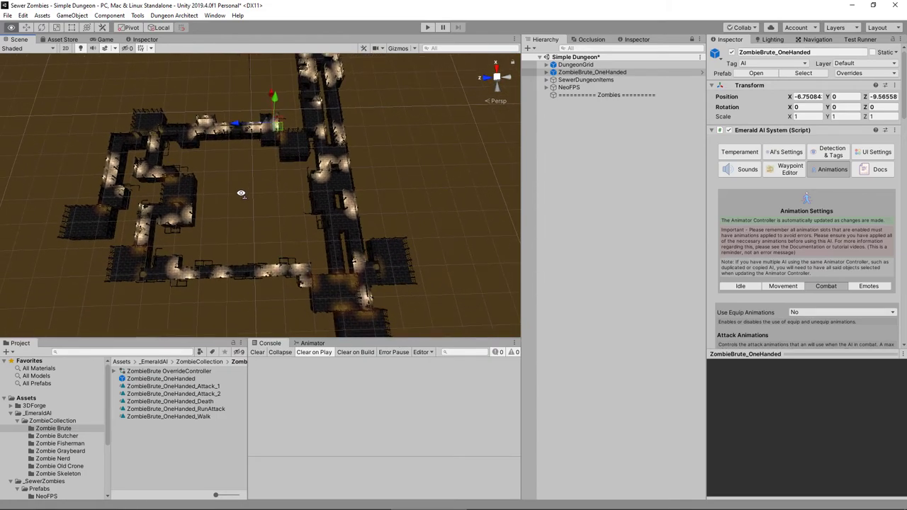
left_click(144, 379)
left_click_drag(147, 373, 145, 121)
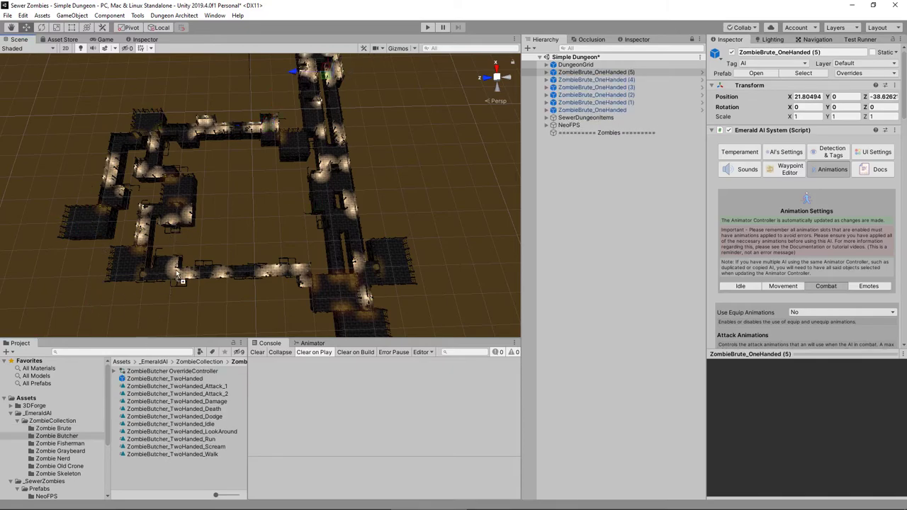
Place zombies from the other collection folders, including Zombie Nerd Torch, into the dungeon.
left_click(60, 451)
left_click(786, 152)
left_click(53, 459)
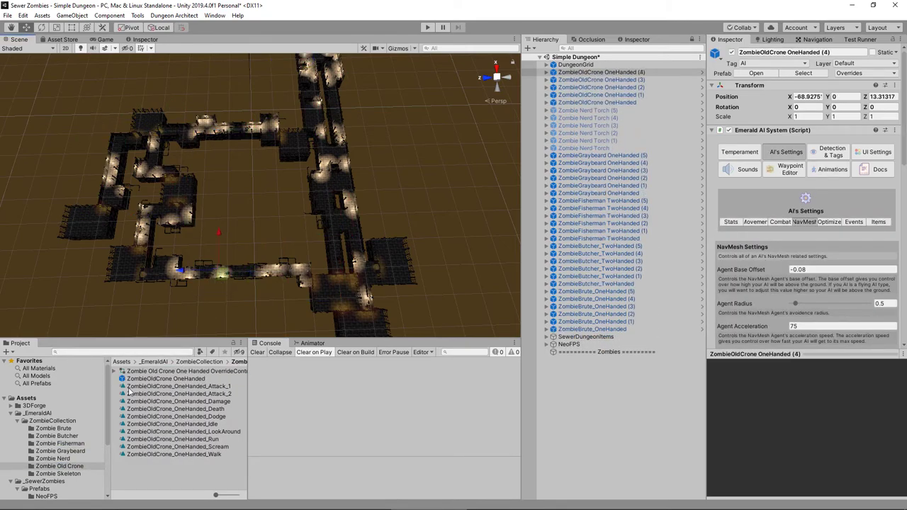
left_click_drag(153, 379, 217, 278)
left_click(153, 379)
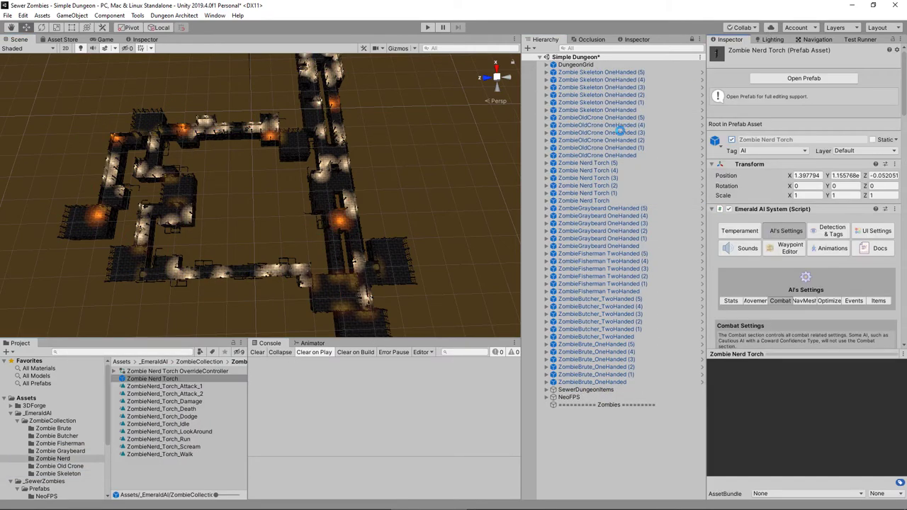
Select all the zombies in the Hierarchy and parent them under the Zombies marker.
left_click(599, 73)
left_click(579, 383, "shift")
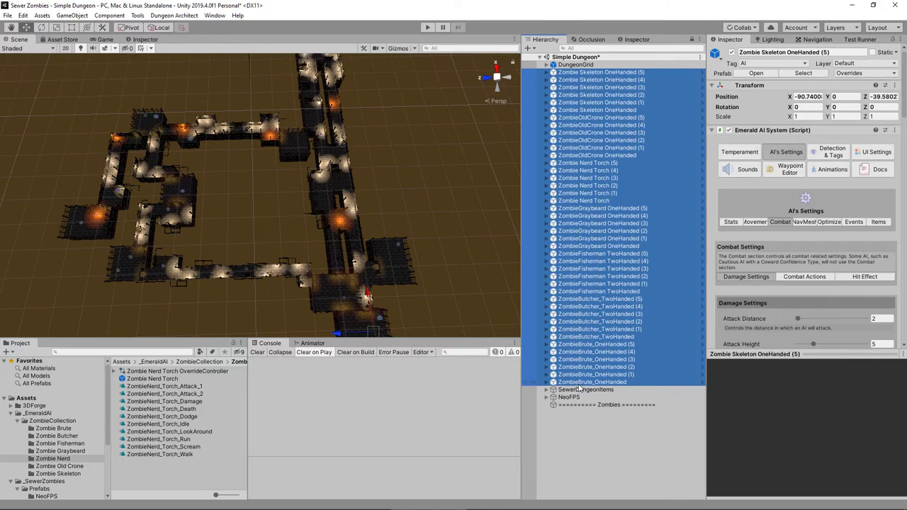
left_click_drag(579, 387, 572, 410)
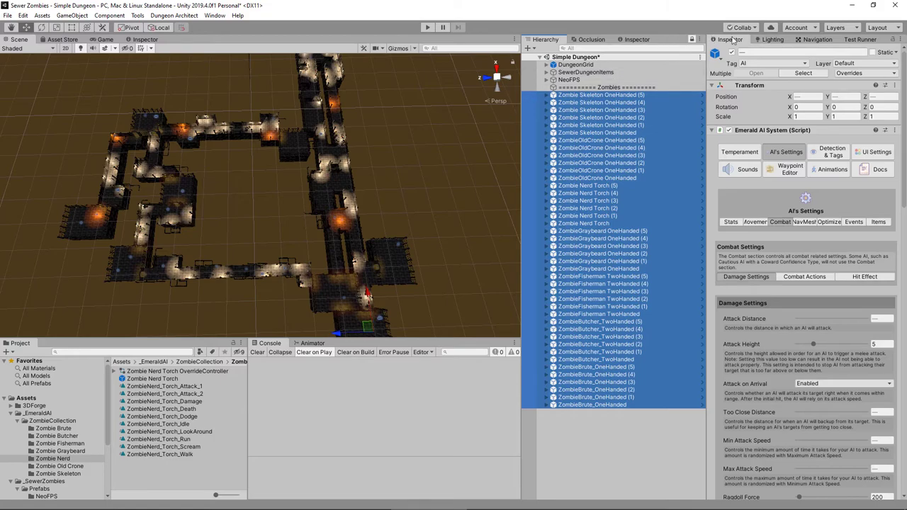
In Navigation > Object, filter to Mesh Renderers and inspect the Big Axe, Sew_Arch1_4_Key and Sew_Bench_1A objects.
left_click(804, 39)
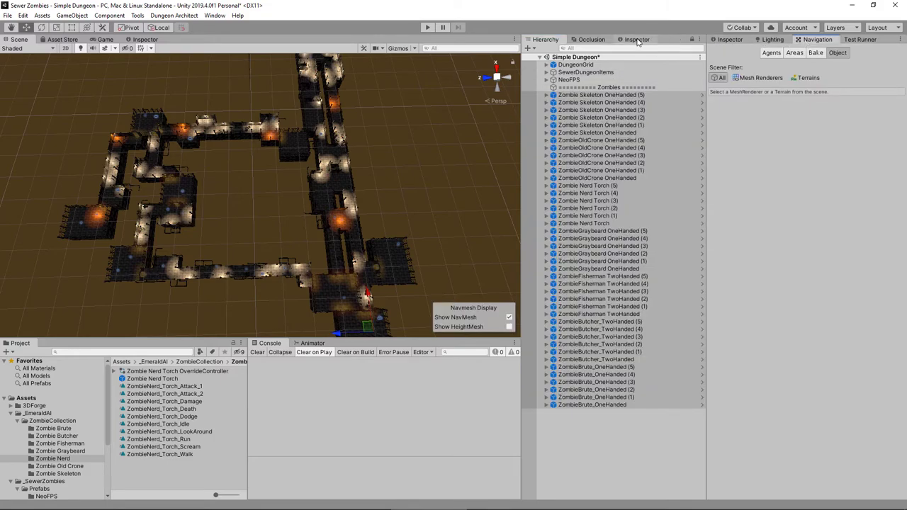
left_click(761, 78)
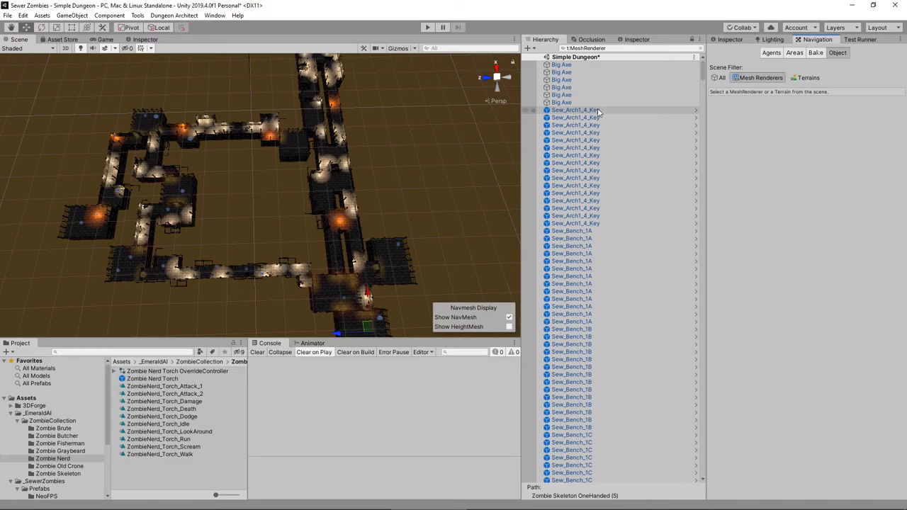
left_click(559, 65)
double_click(559, 66)
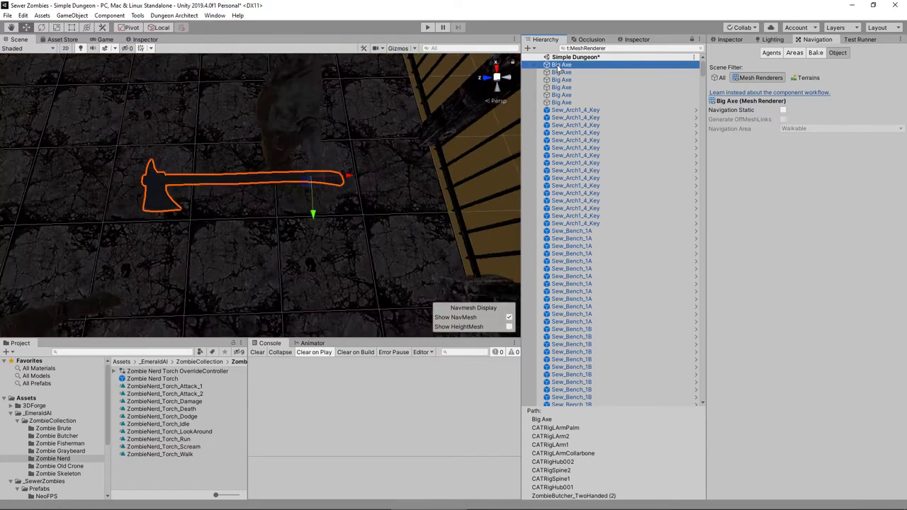
left_click(568, 111)
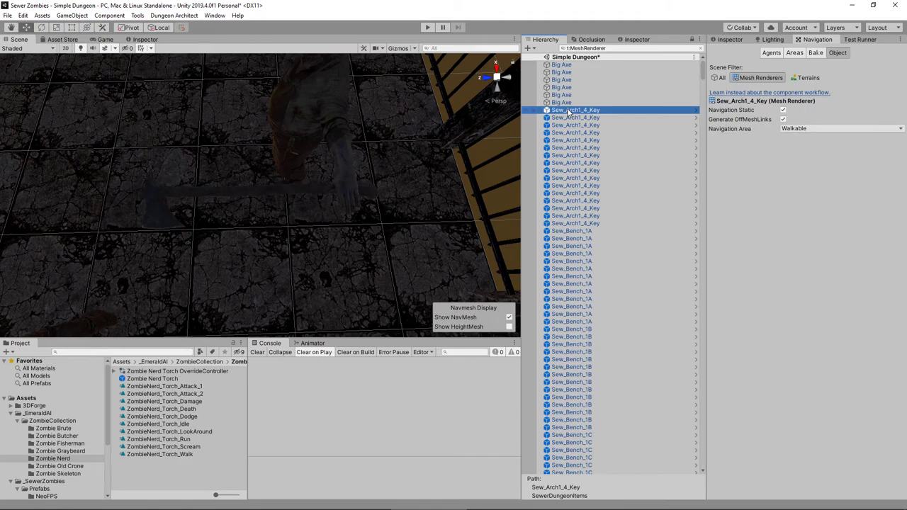
double_click(568, 111)
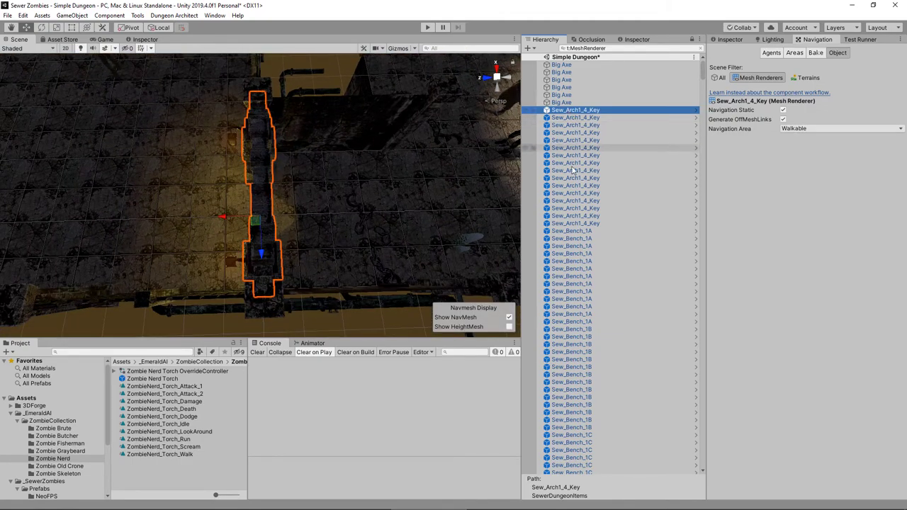
left_click(575, 234)
double_click(574, 234)
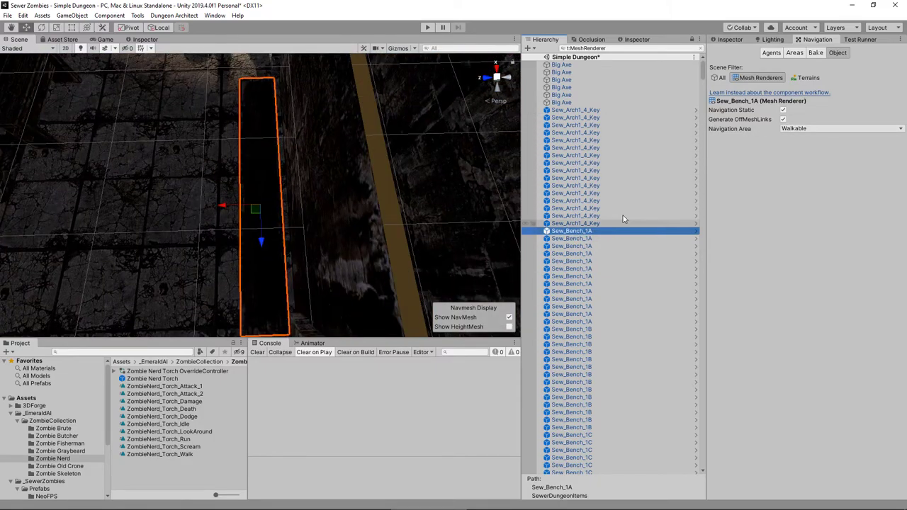
Select all the Sew_Bench objects together and set their Navigation Area to Not Walkable.
left_click(789, 131)
left_click(590, 225)
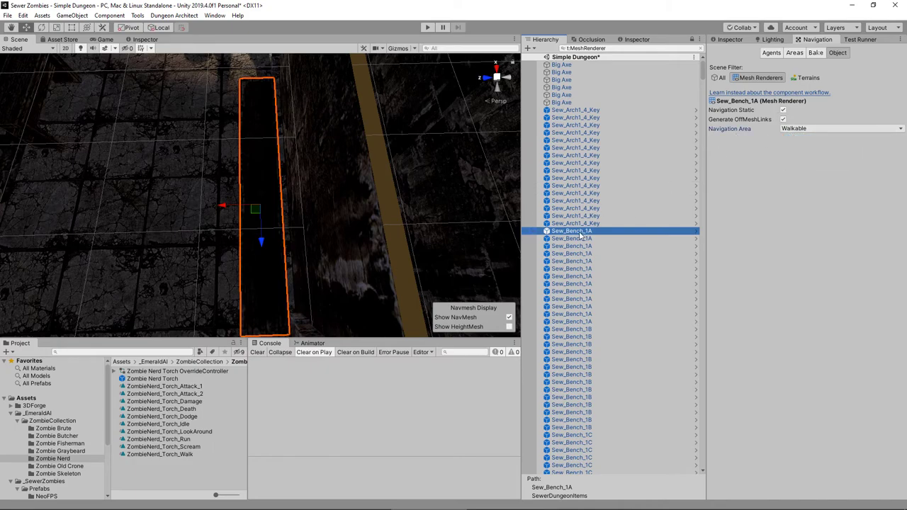
scroll(596, 241, "down", 9)
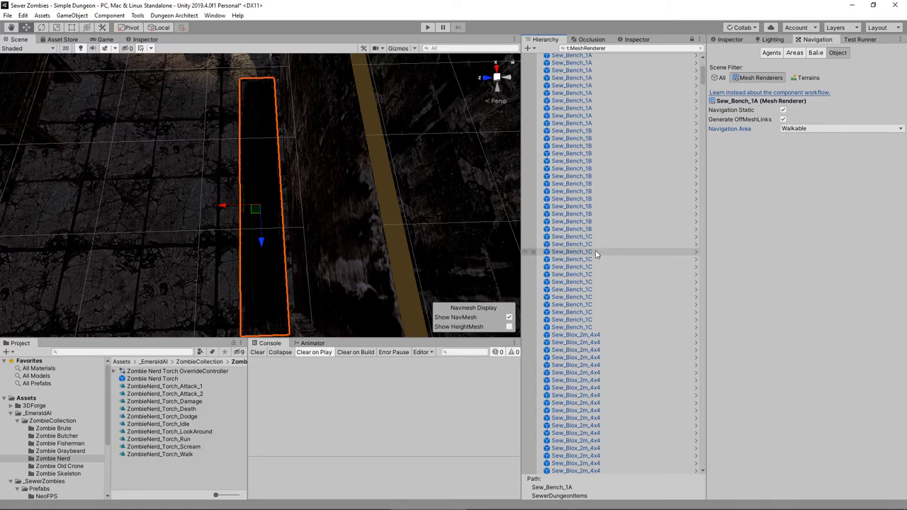
left_click(576, 329, "shift")
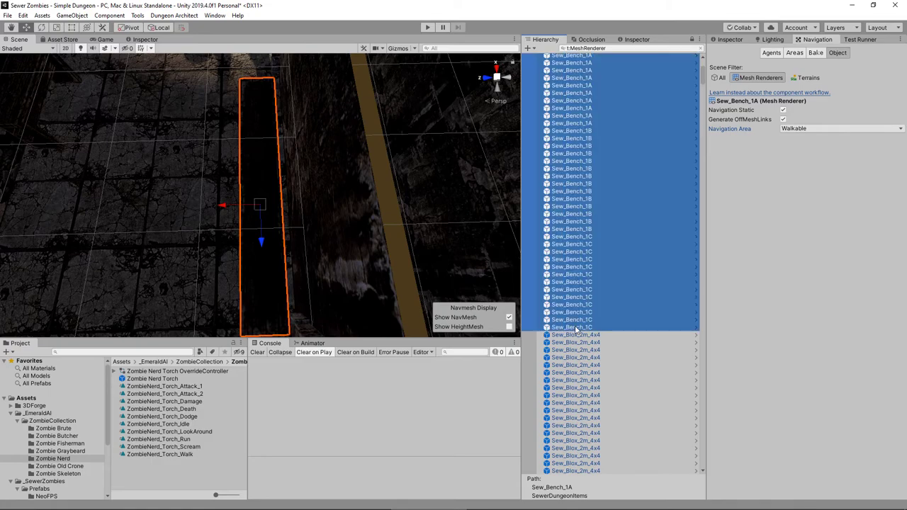
left_click(815, 129)
left_click(815, 151)
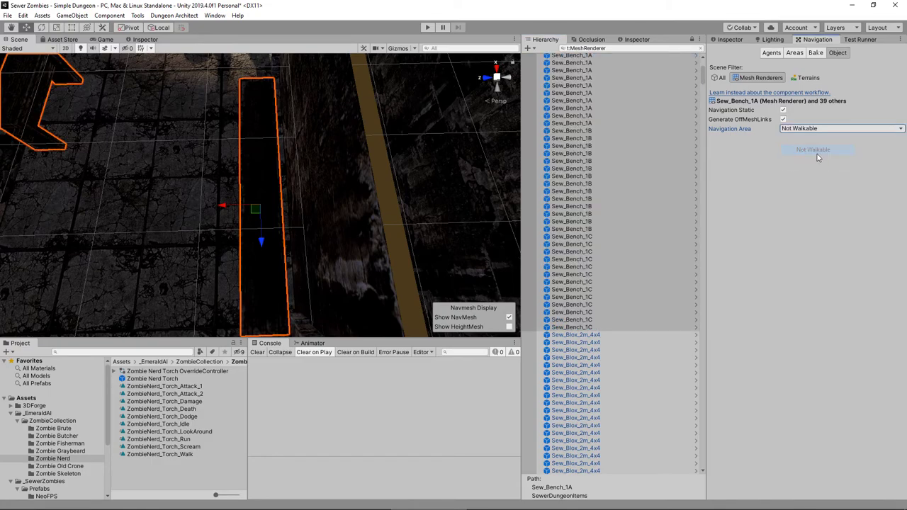
Check that the Sew_Blox_2m_4x4 floor tile is still Walkable, framing it in the scene.
scroll(583, 307, "down", 3)
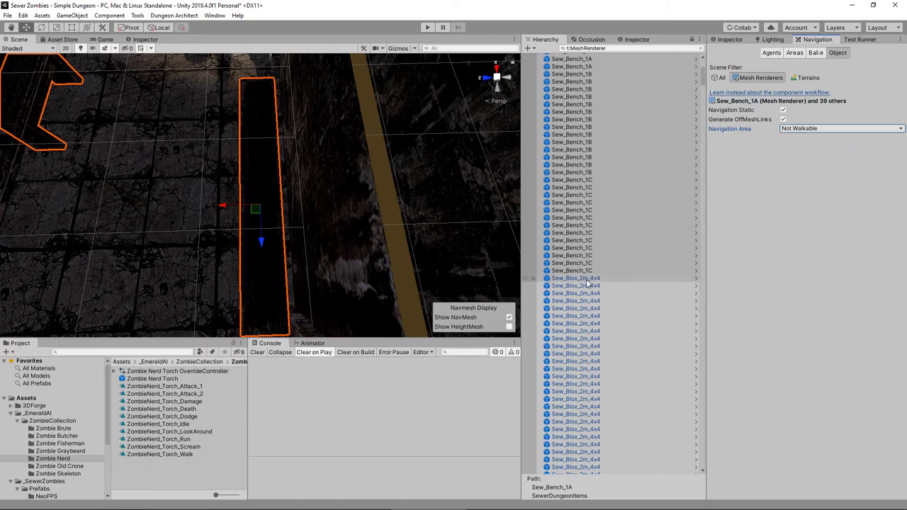
left_click(585, 279)
key("f")
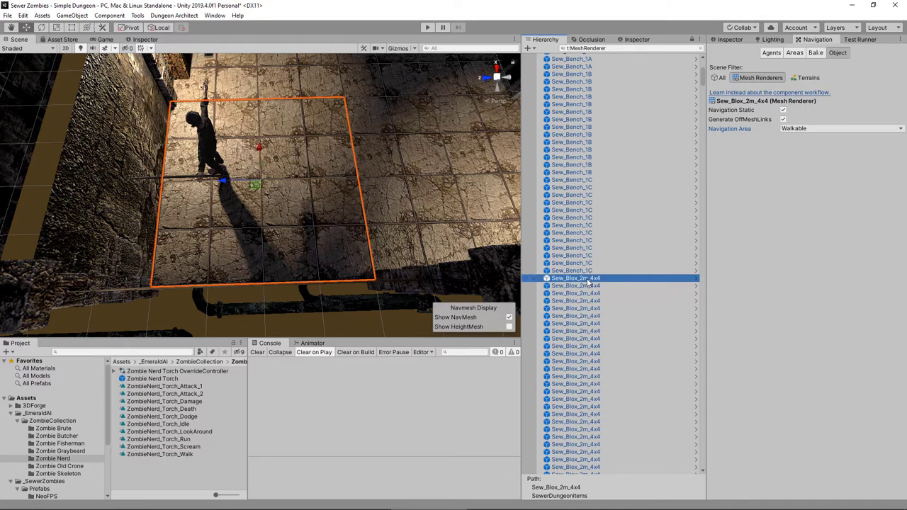
scroll(587, 283, "down", 15)
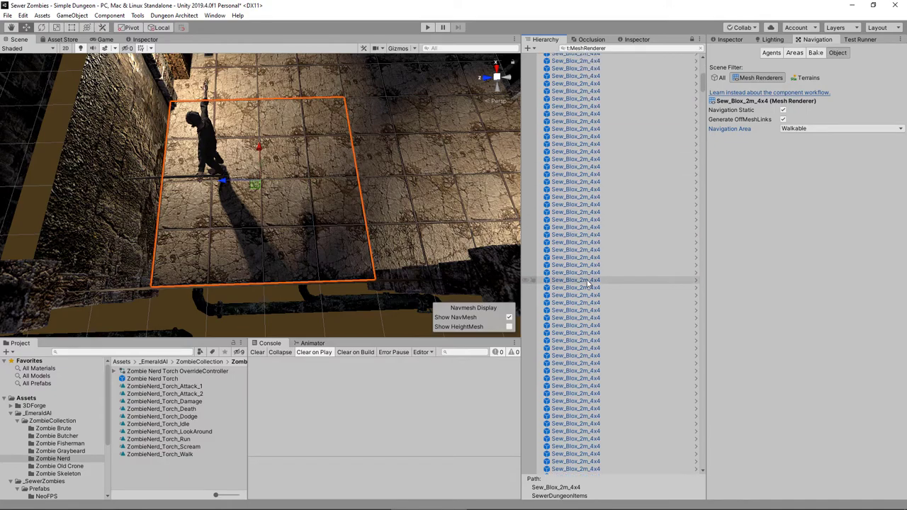
scroll(587, 286, "down", 10)
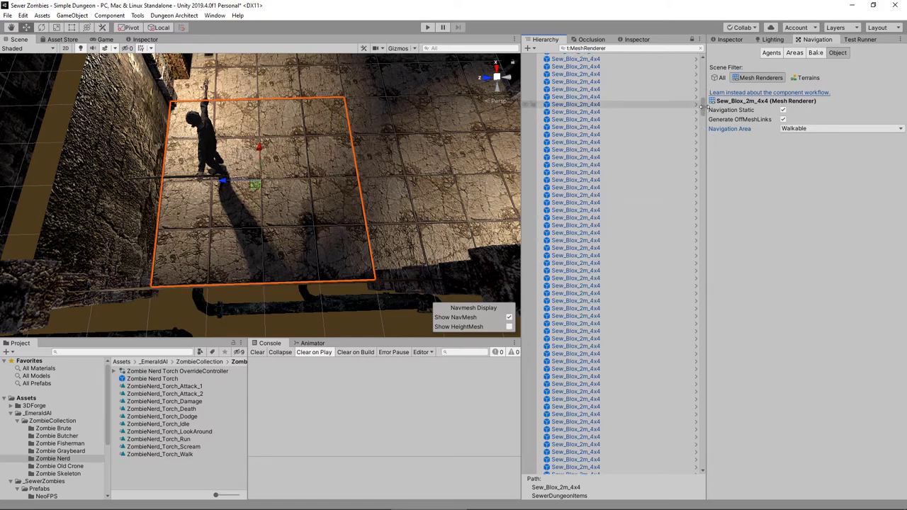
left_click_drag(704, 107, 707, 127)
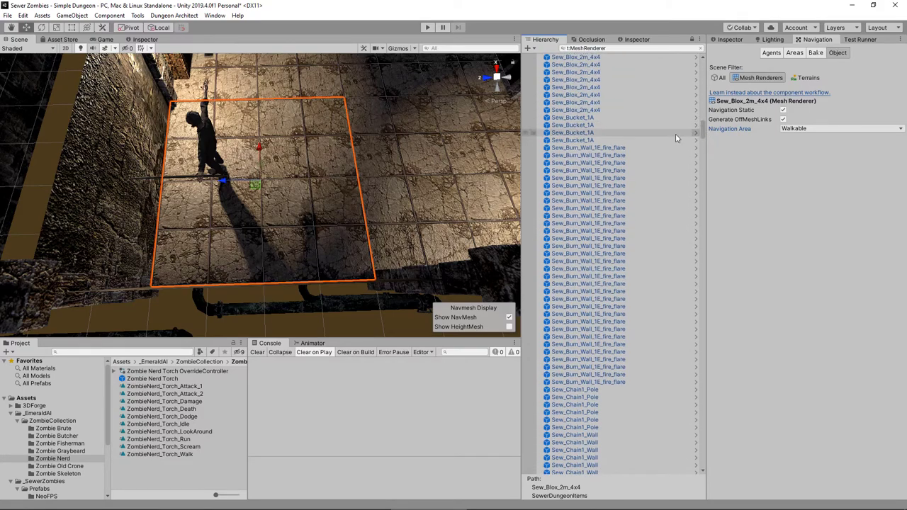
Review the bucket, fire flare and chain props, then select the large white lights, Sew_Tub2 props and Sew_Wall_4m_01 walls.
double_click(582, 121)
scroll(588, 163, "down", 10)
double_click(589, 149)
double_click(595, 208)
double_click(588, 336)
scroll(595, 283, "down", 10)
left_click(593, 304, "shift")
left_click(573, 412, "shift")
scroll(588, 283, "down", 10)
left_click(567, 236, "shift")
scroll(613, 373, "down", 10)
scroll(614, 374, "down", 10)
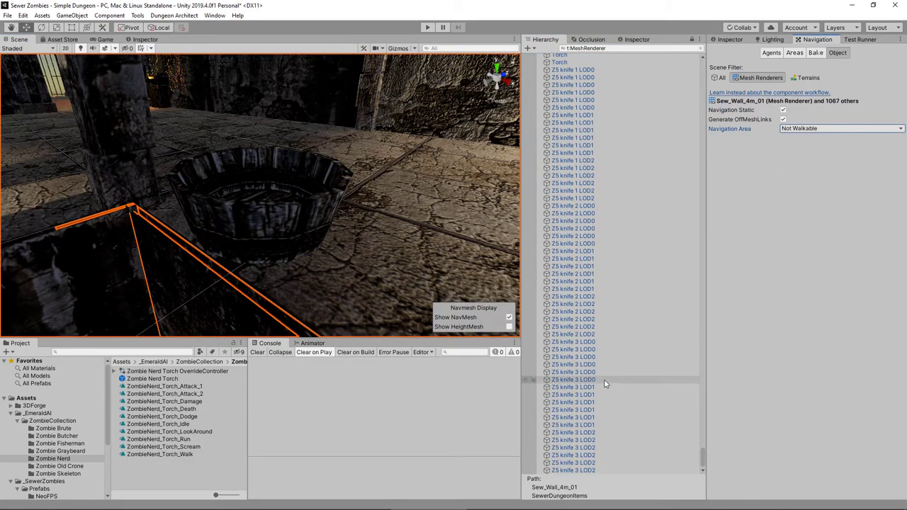
Bake the NavMesh from the Bake tab and turn on Gizmos to view the blue floor overlay.
left_click(816, 53)
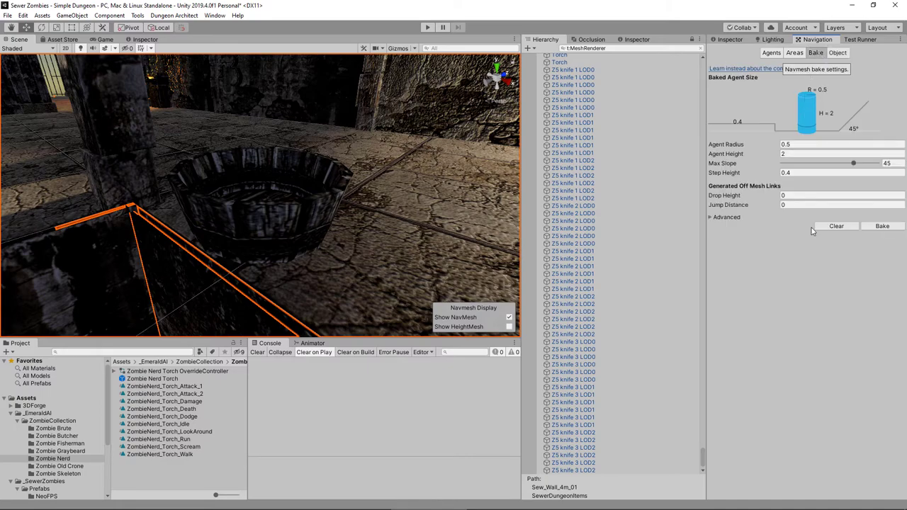
left_click(883, 227)
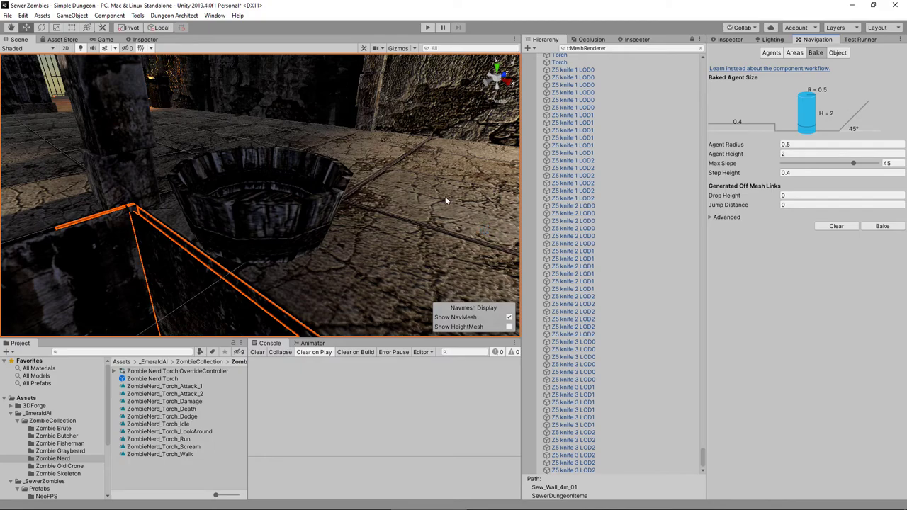
right_click_drag(437, 208, 279, 266)
left_click(344, 226)
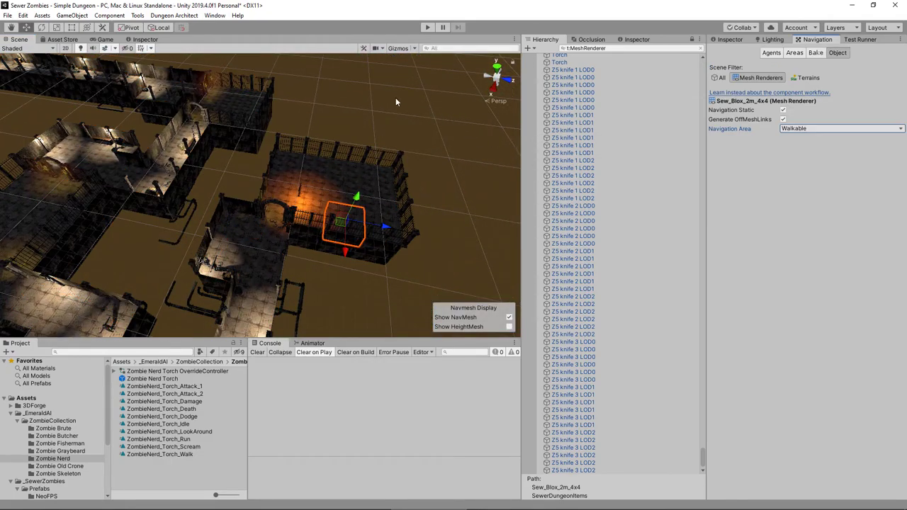
left_click(399, 48)
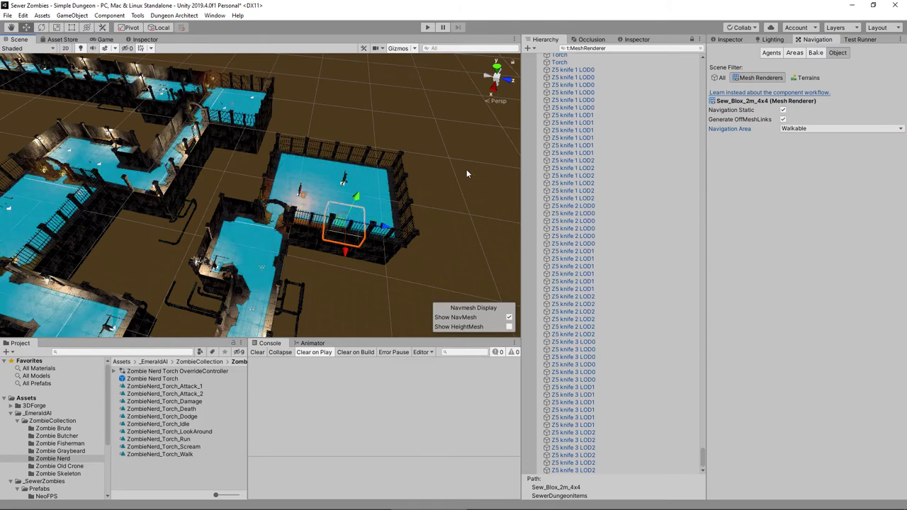
Shoot a zombie in Play mode, pause, read the missing Hit Animation 1 error, then stop playing.
left_click(428, 28)
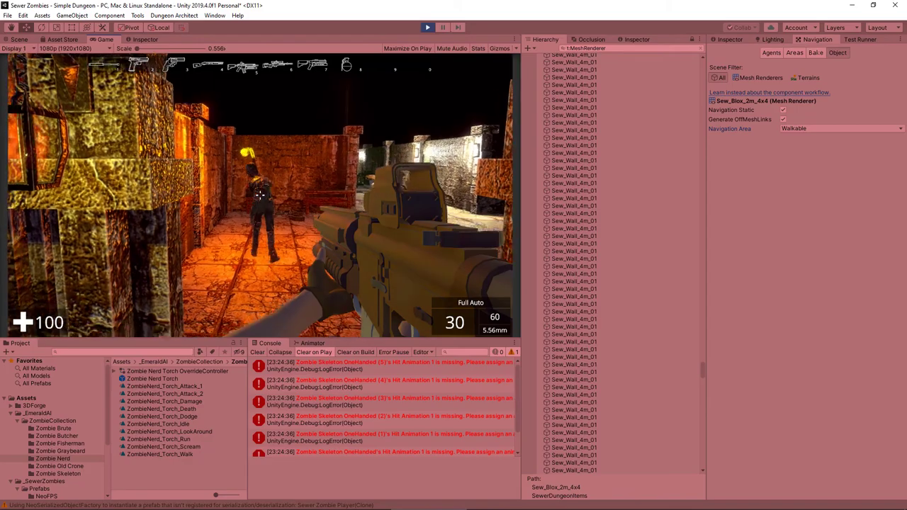
left_click_drag(260, 195, 260, 195)
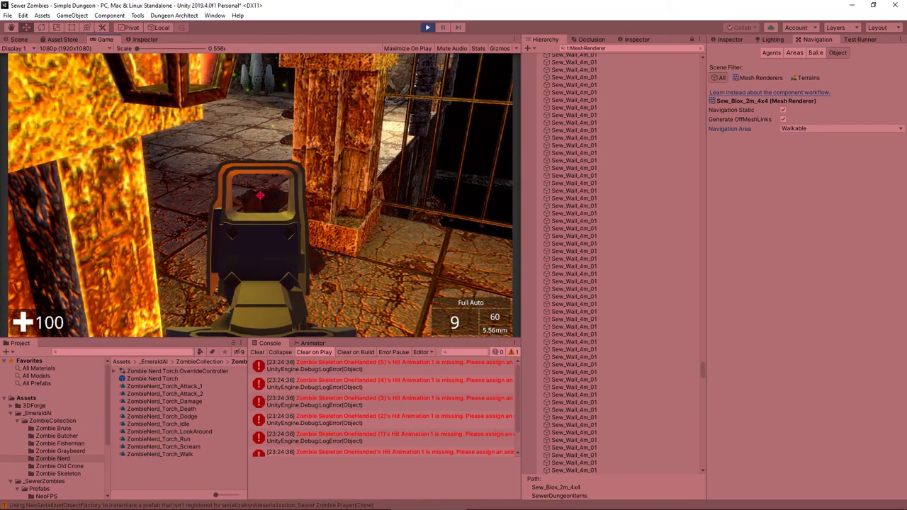
key("Escape")
left_click(383, 367)
left_click(427, 27)
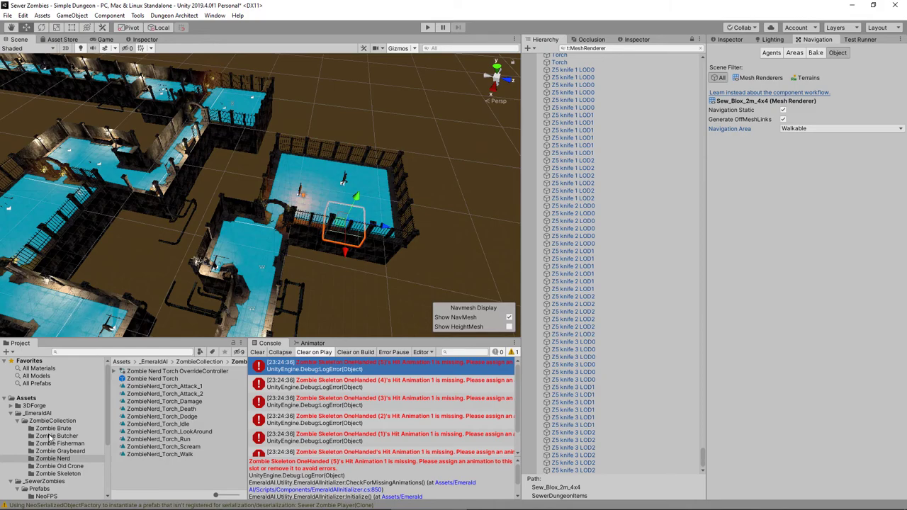
In the Zombie Skeleton OneHanded's Emerald AI Combat settings, set ZombieSkeleton_OneHanded_Damage as the hit animation.
left_click(59, 473)
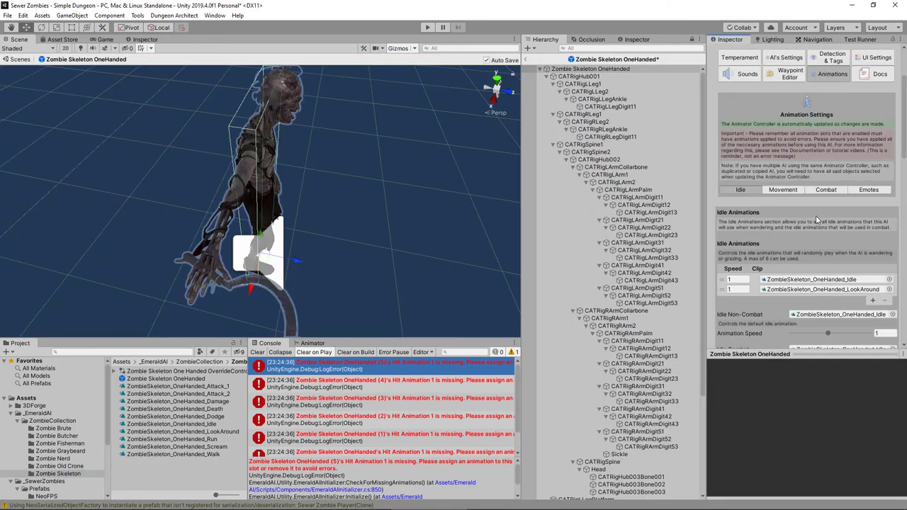
scroll(816, 216, "down", 3)
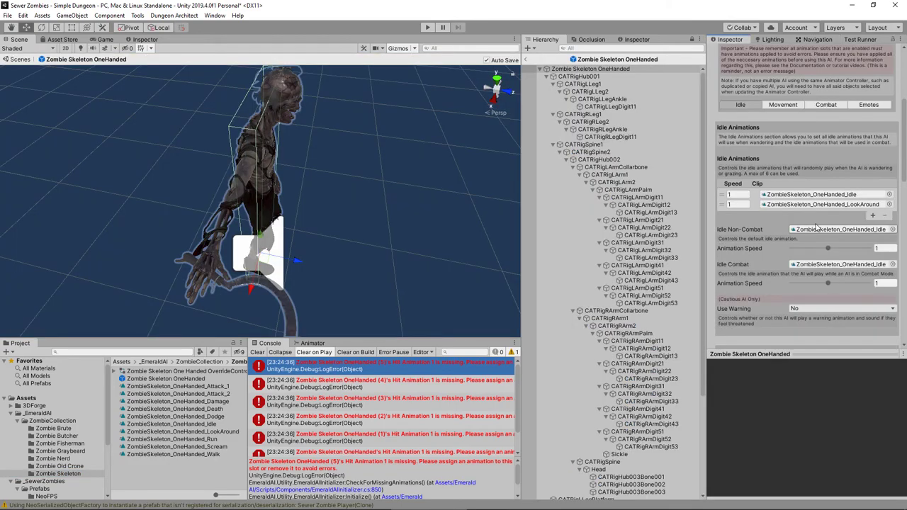
left_click(823, 106)
scroll(816, 213, "down", 6)
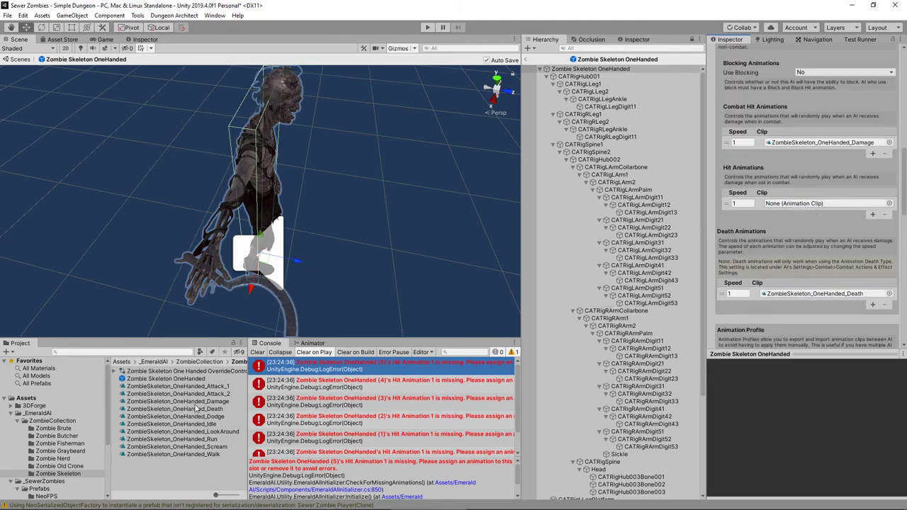
left_click_drag(206, 401, 810, 207)
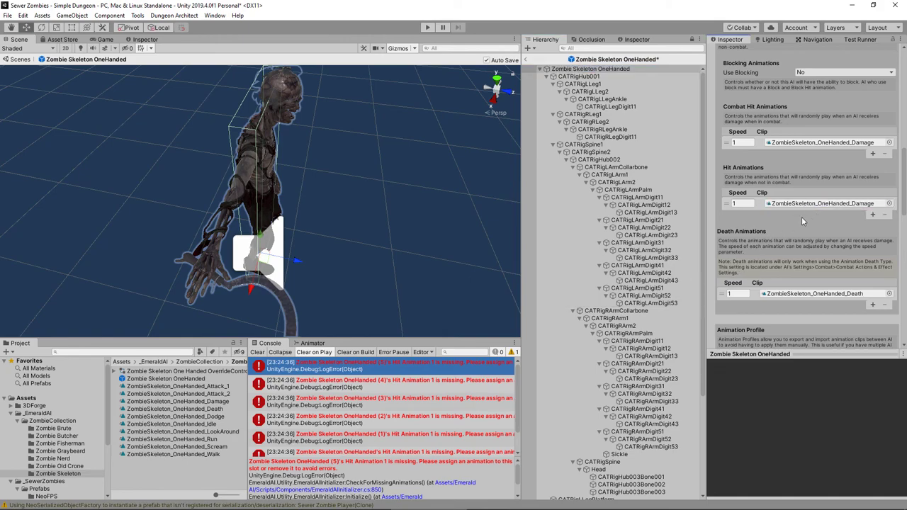
Play-test again, turning toward a zombie and firing at it.
left_click(428, 27)
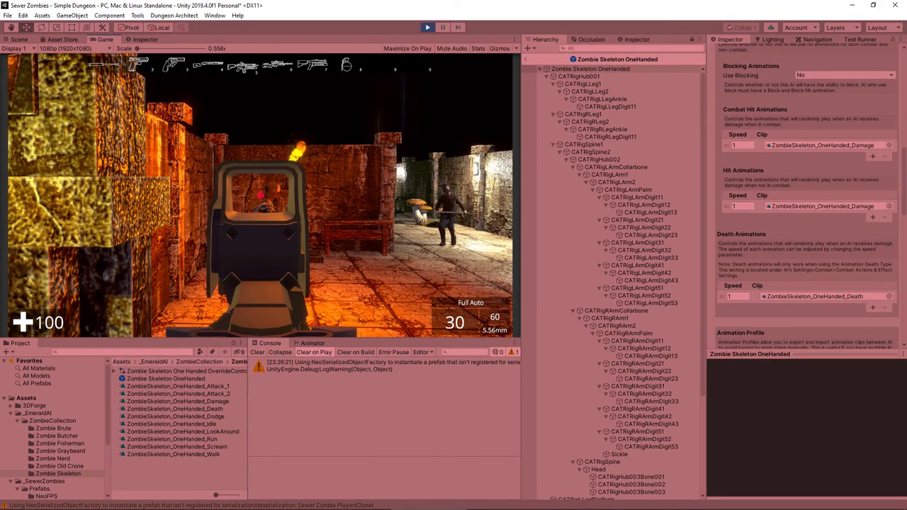
left_click_drag(260, 192, 260, 191)
left_click(261, 192)
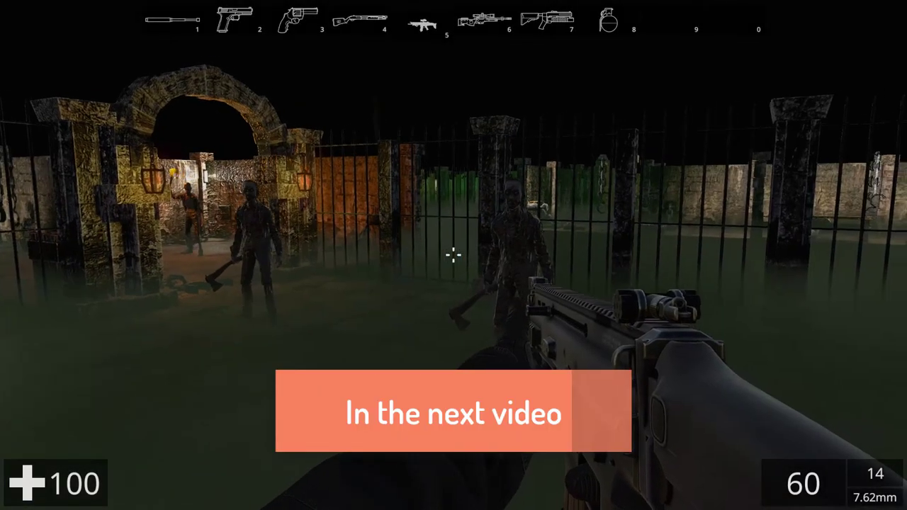
Shoot the zombies by the fence and in the corridor, reload, and advance into the open area.
left_click(453, 257)
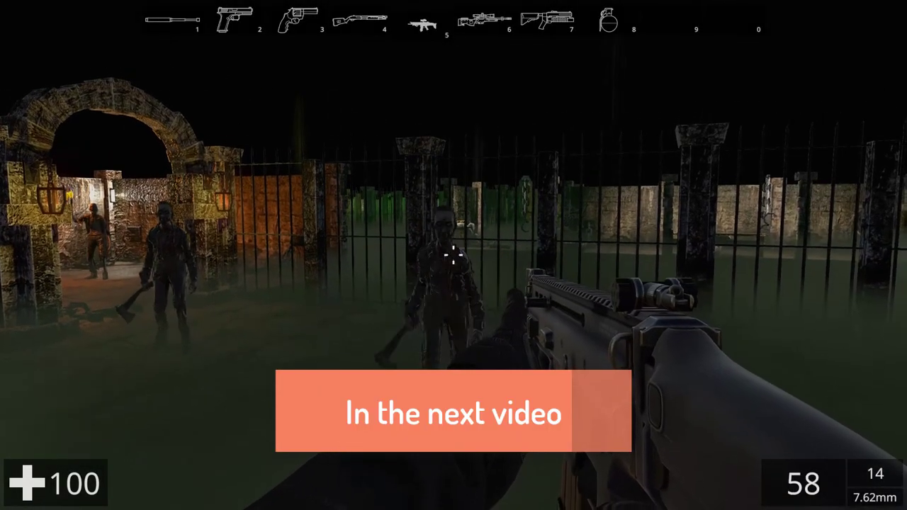
left_click_drag(454, 256, 453, 256)
key("w")
key("w")
left_click(454, 257)
left_click(454, 257)
key("w")
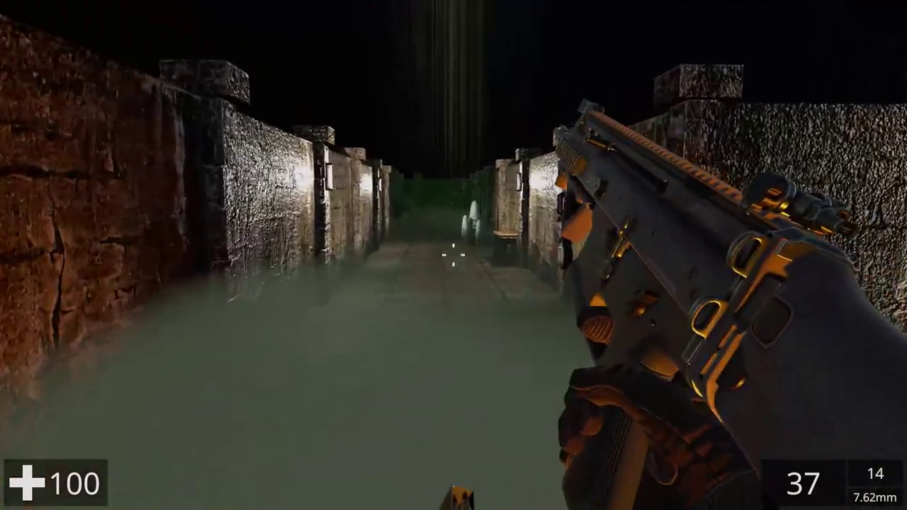
key("r")
key("w")
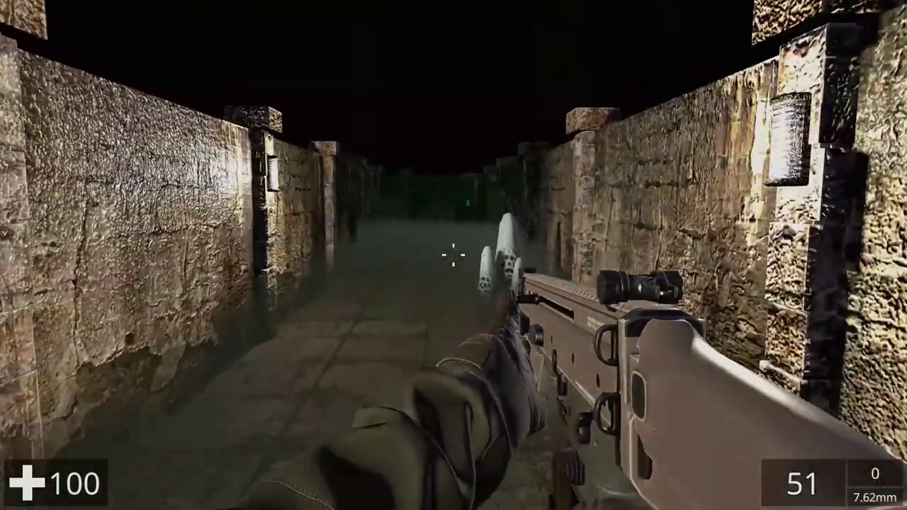
key("w")
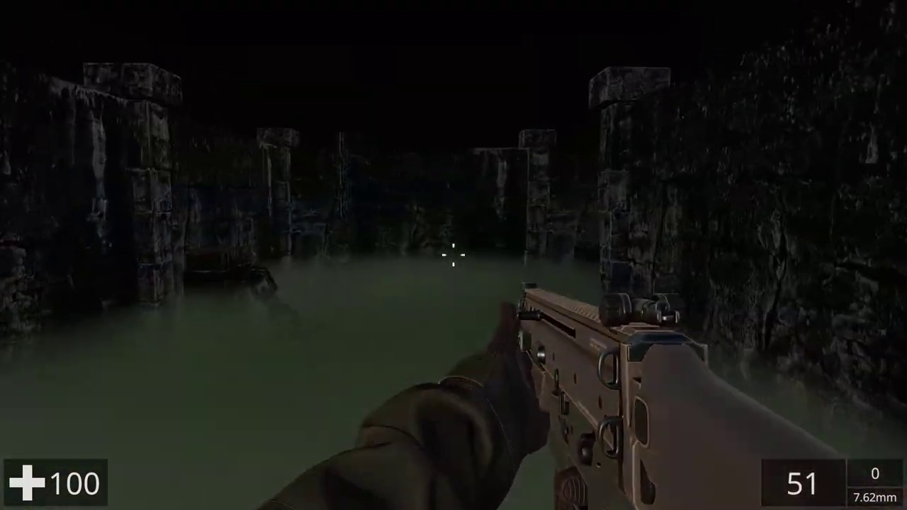
key("w")
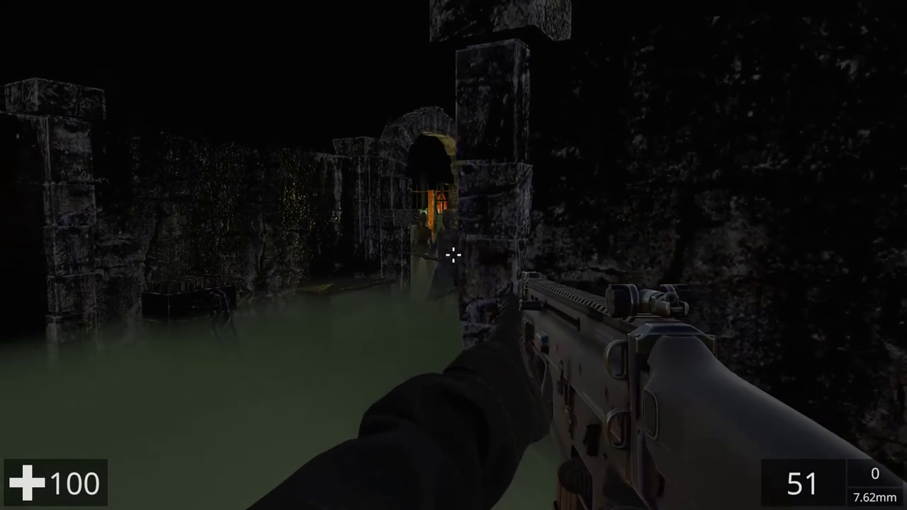
Keep firing at the zombies closing in and attacking until the rifle is nearly empty.
left_click(454, 256)
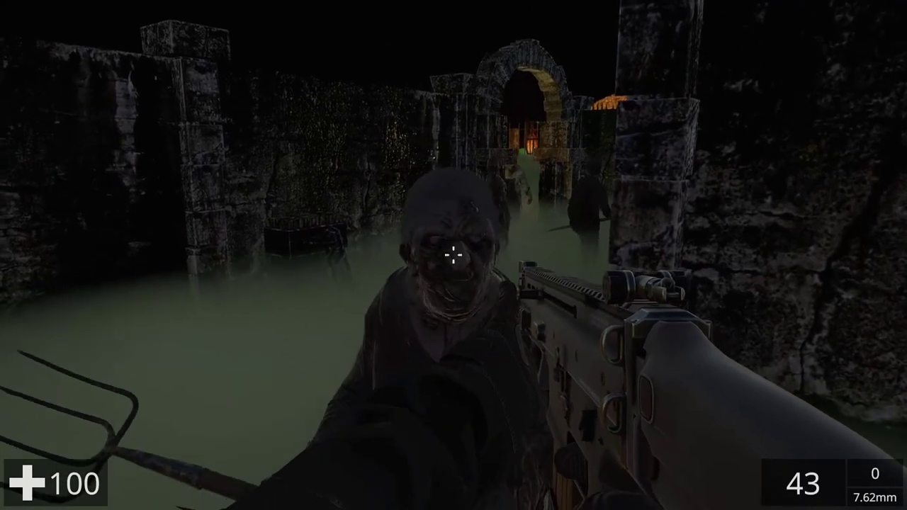
left_click(454, 255)
left_click(454, 255)
left_click(454, 255)
left_click(453, 255)
left_click(453, 256)
left_click(453, 255)
left_click(453, 256)
left_click(453, 255)
left_click(453, 255)
left_click(454, 255)
left_click(453, 255)
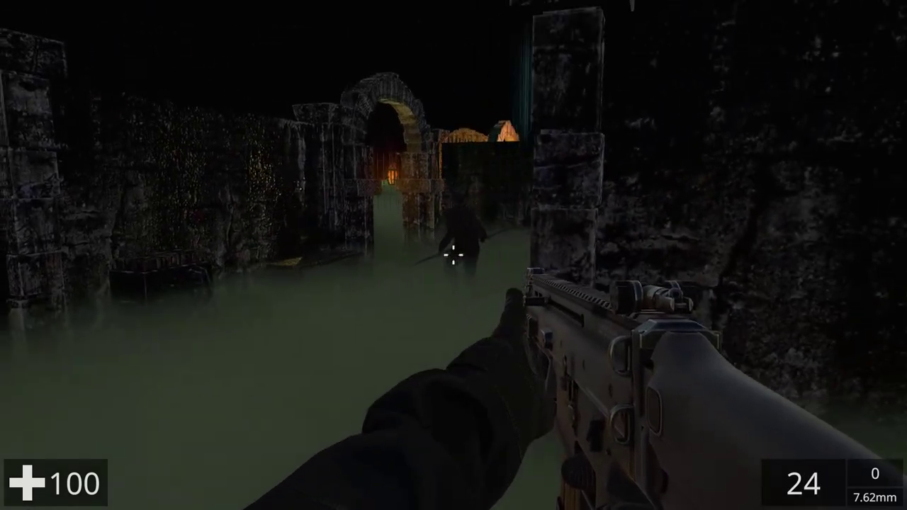
left_click(453, 255)
left_click(454, 256)
left_click(453, 255)
left_click(454, 255)
left_click(454, 255)
left_click(453, 255)
left_click(454, 256)
left_click(454, 255)
left_click(454, 255)
left_click(454, 255)
left_click(453, 256)
left_click(454, 255)
left_click(454, 255)
left_click(454, 256)
left_click(454, 255)
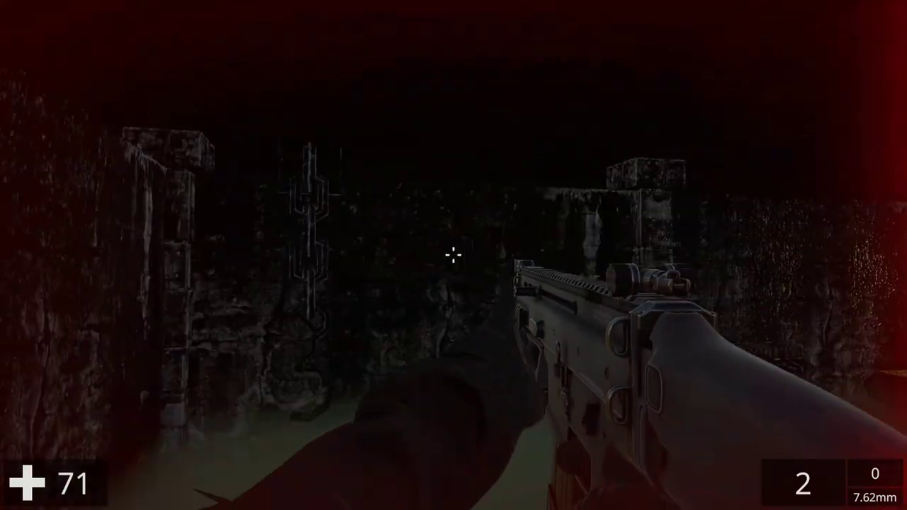
left_click(454, 256)
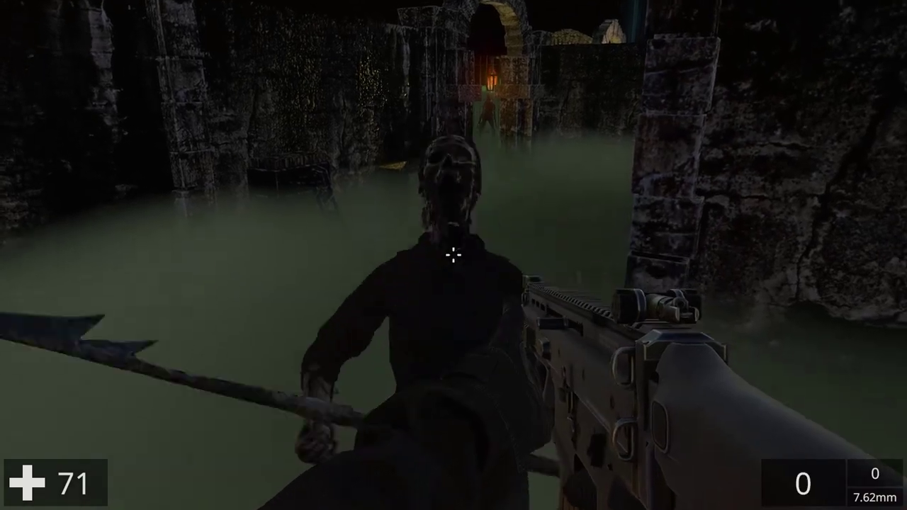